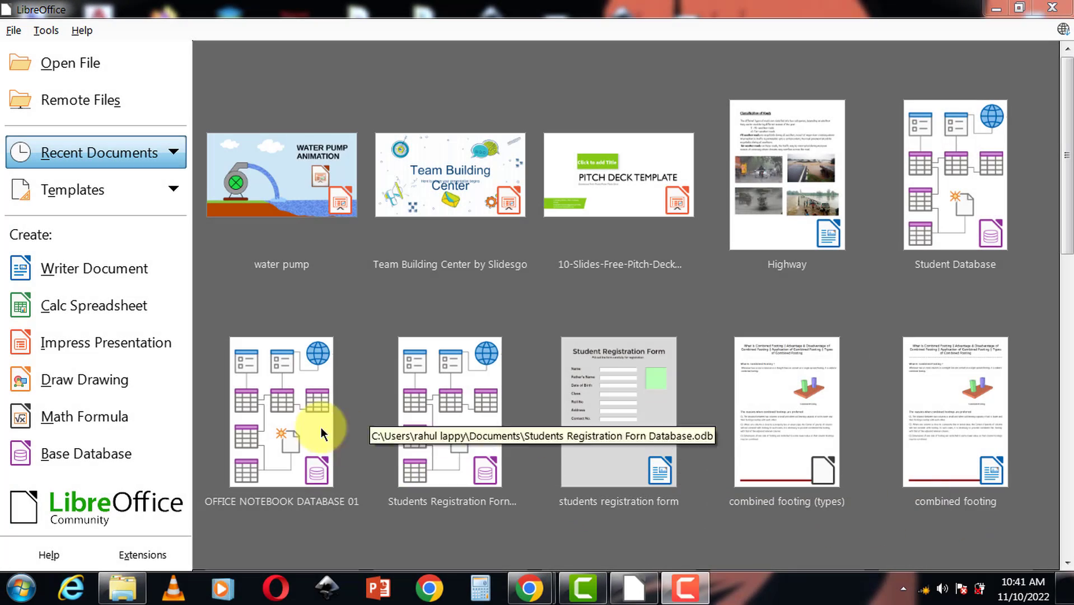
- Create a new Impress presentation and dismiss the template selection without choosing a template
click(123, 343)
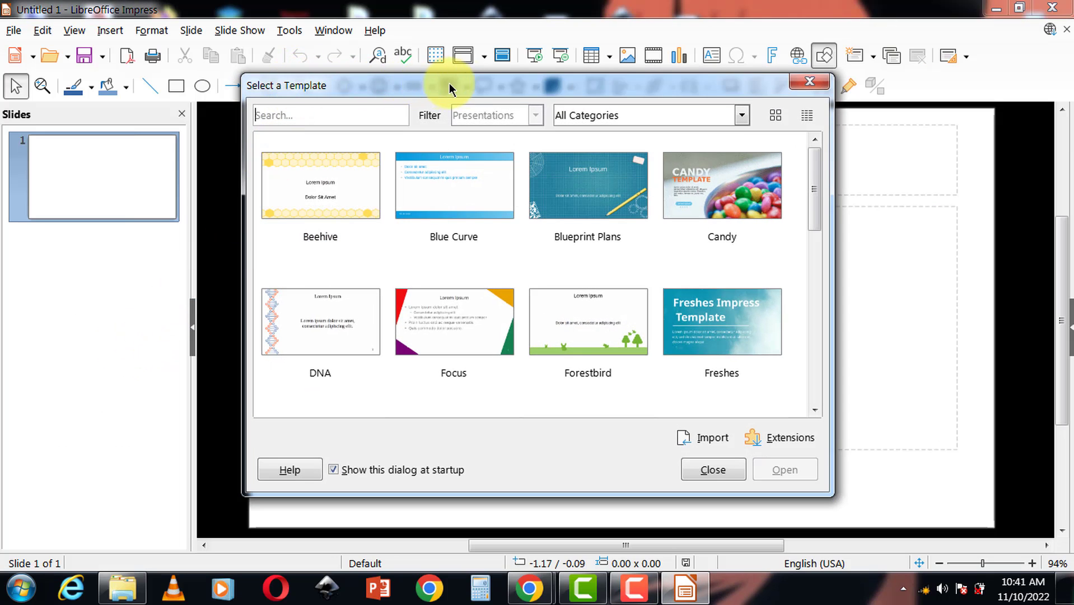
click(704, 473)
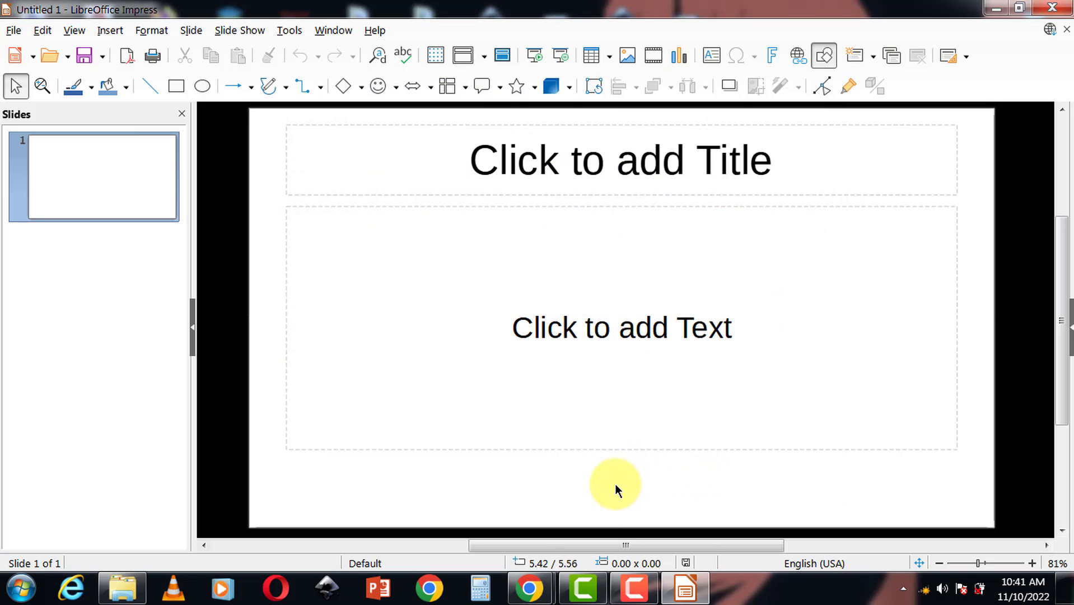
- Set the slide format to User with a width of 3.5" and a height of 2"
right_click(615, 484)
click(688, 473)
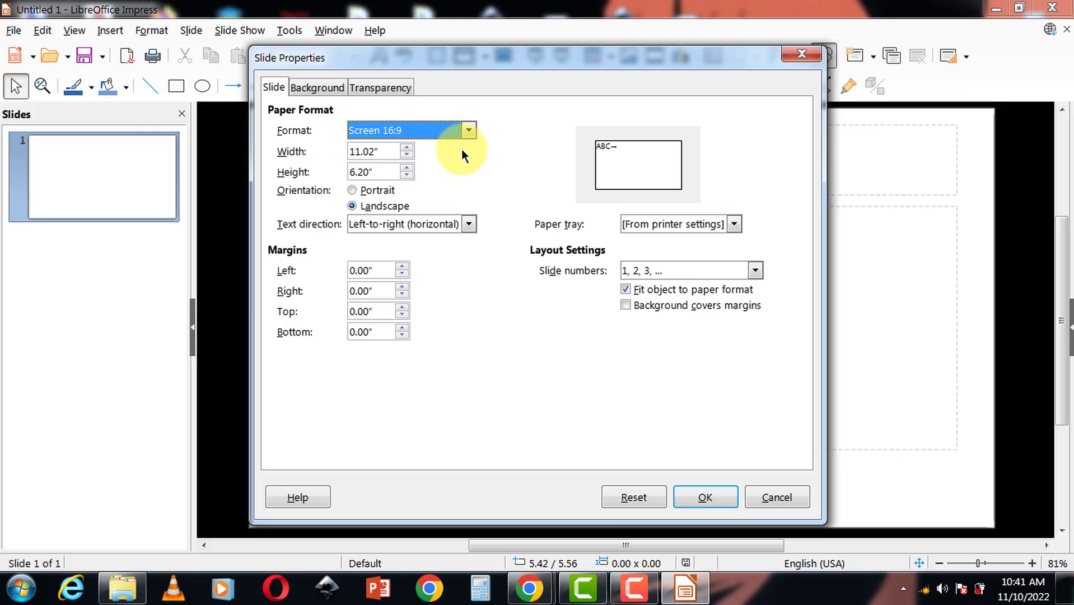
click(469, 130)
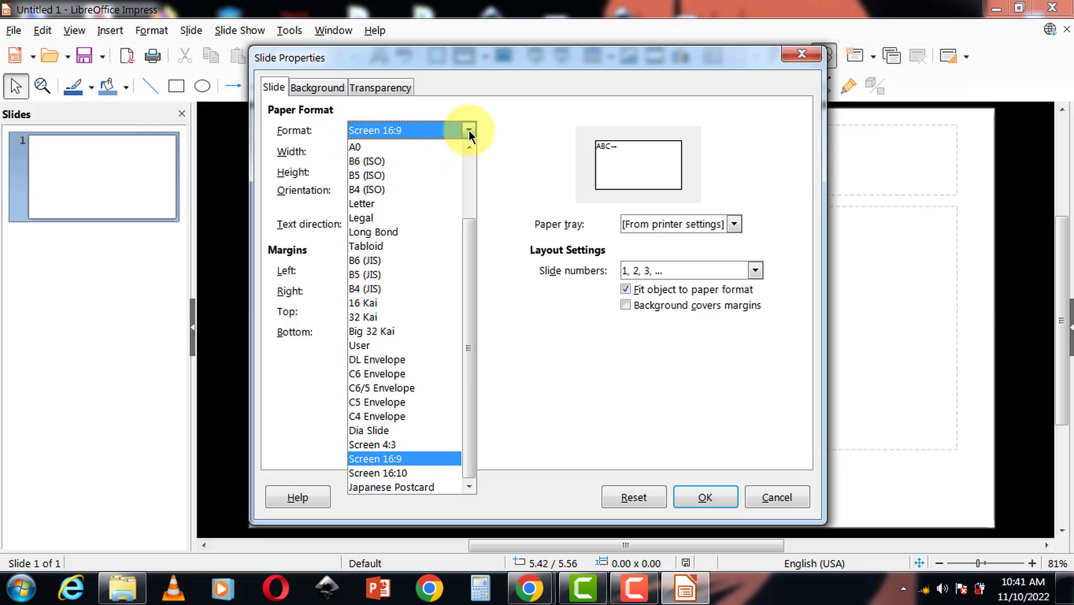
click(414, 338)
double_click(383, 150)
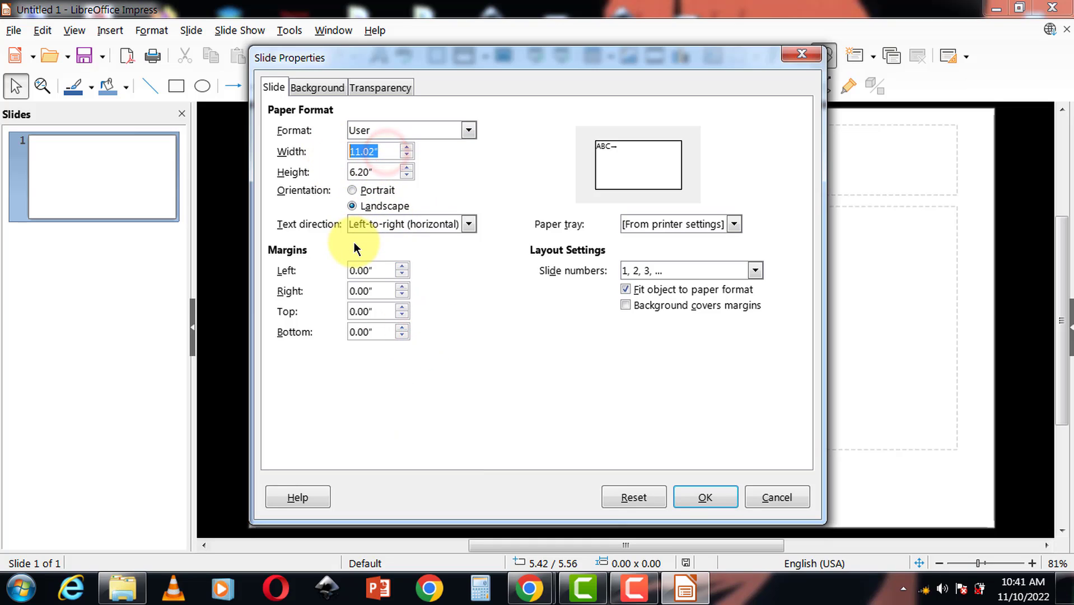
text(3.5)
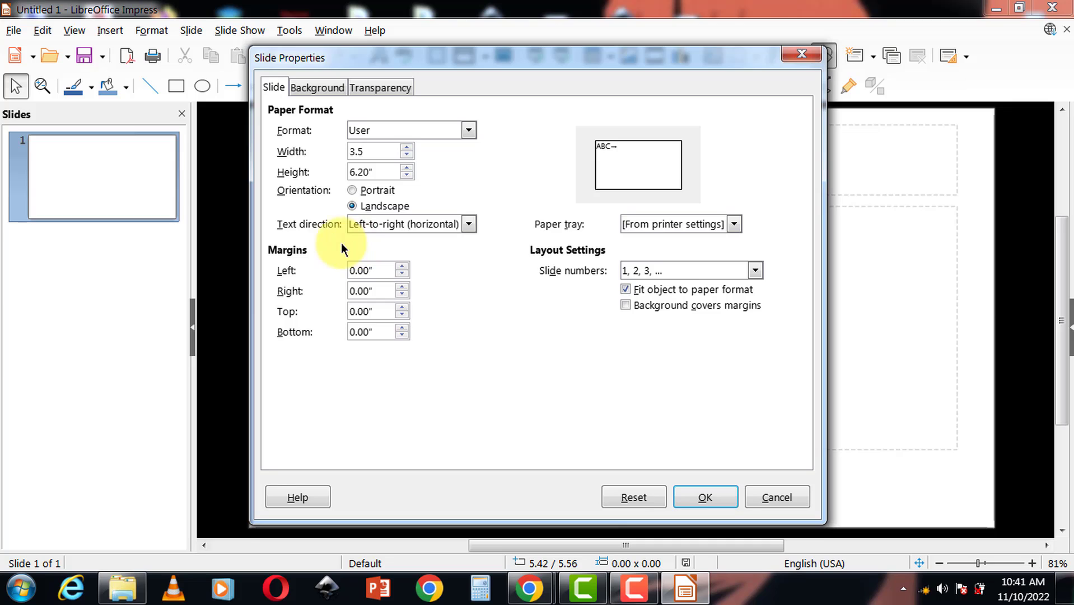
double_click(375, 171)
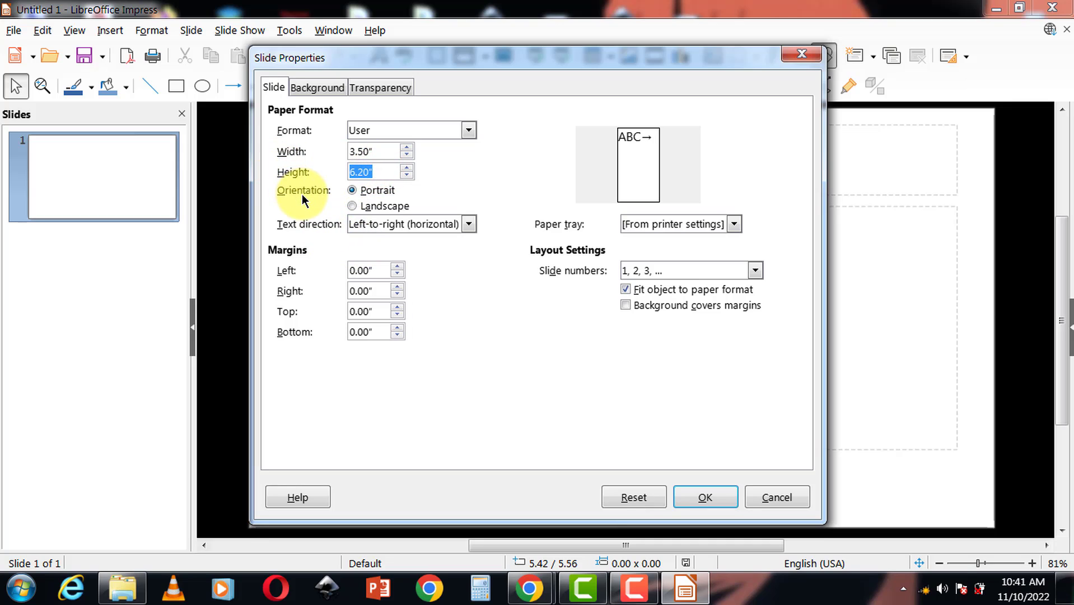
text(2)
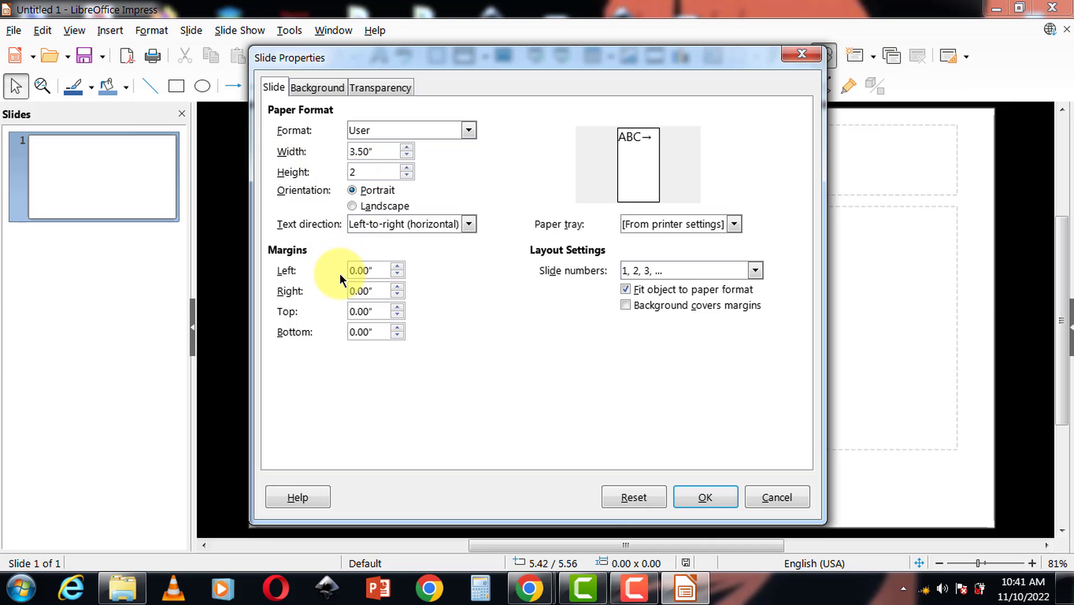
- Set the left, right, top and bottom slide margins to 0.02" and apply the slide properties
click(397, 269)
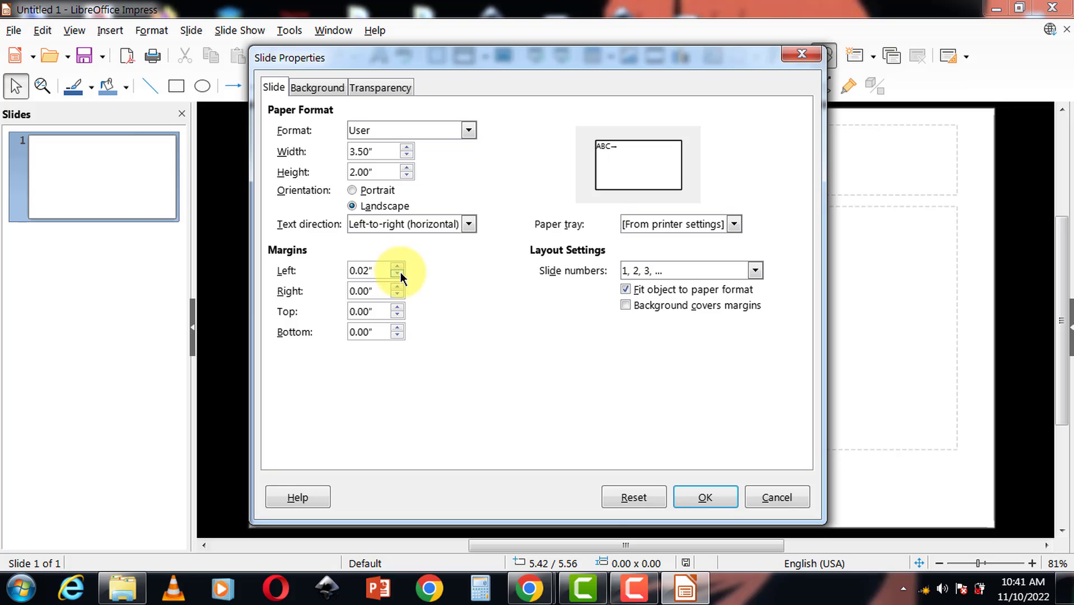
click(397, 307)
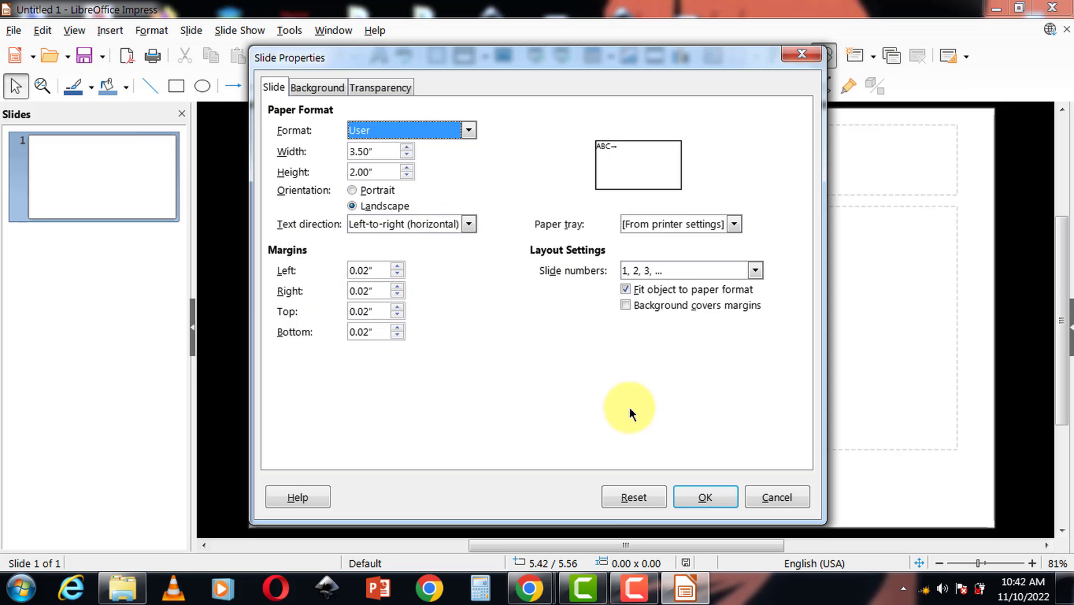
click(710, 497)
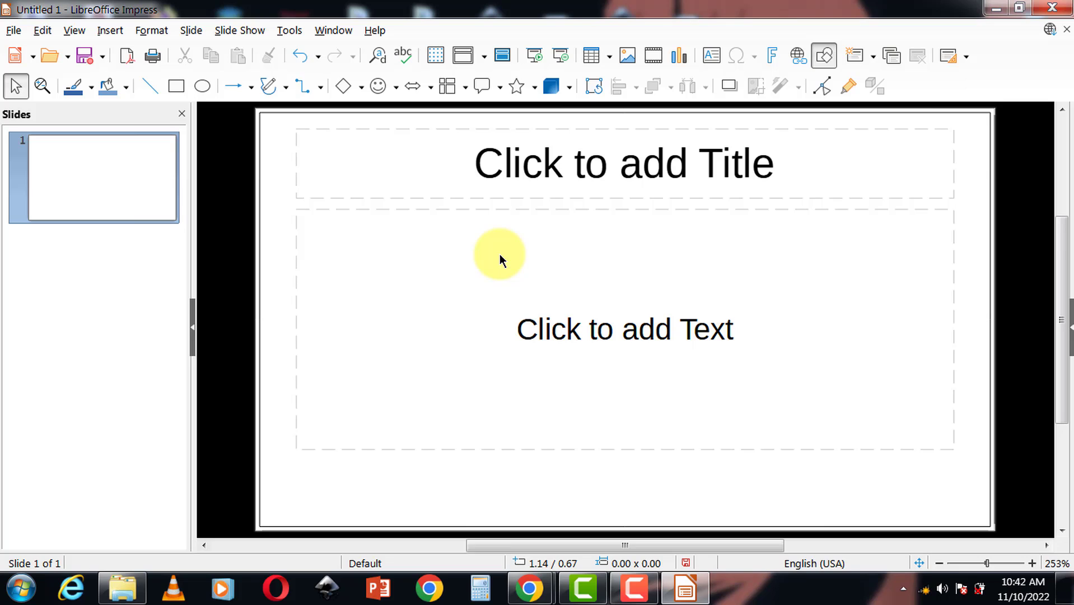
- Delete both the title and text placeholders from the slide
mouse_move(282, 118)
mouse_down()
mouse_move(769, 408)
mouse_move(959, 480)
mouse_up()
key(Delete)
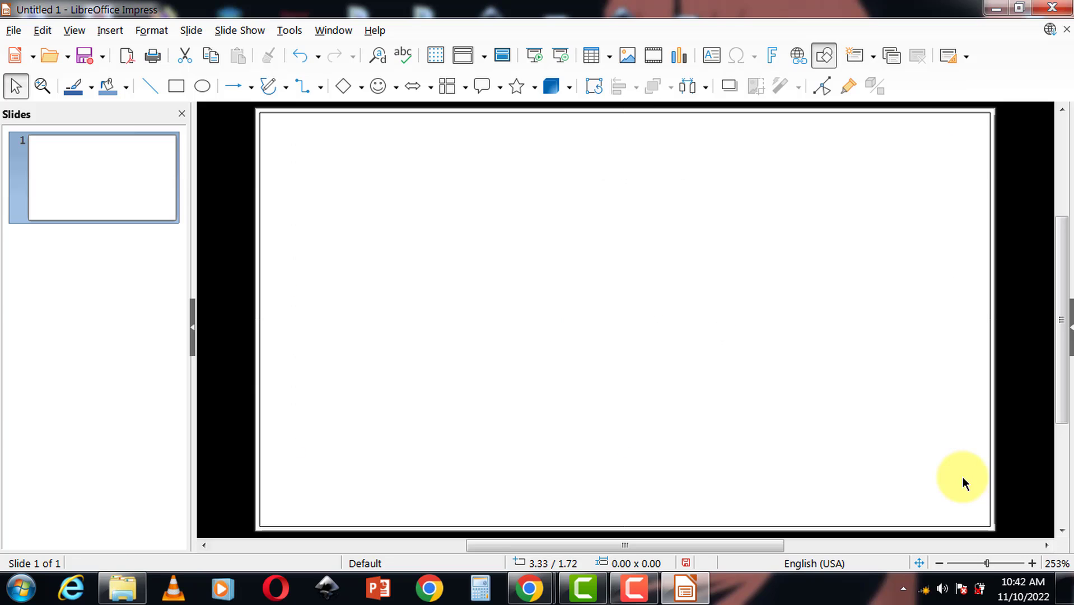
- Draw an ellipse about 2.10 × 2.30 in over the middle of the slide, extending past its upper and lower edges
scroll(601, 293, down, 2)
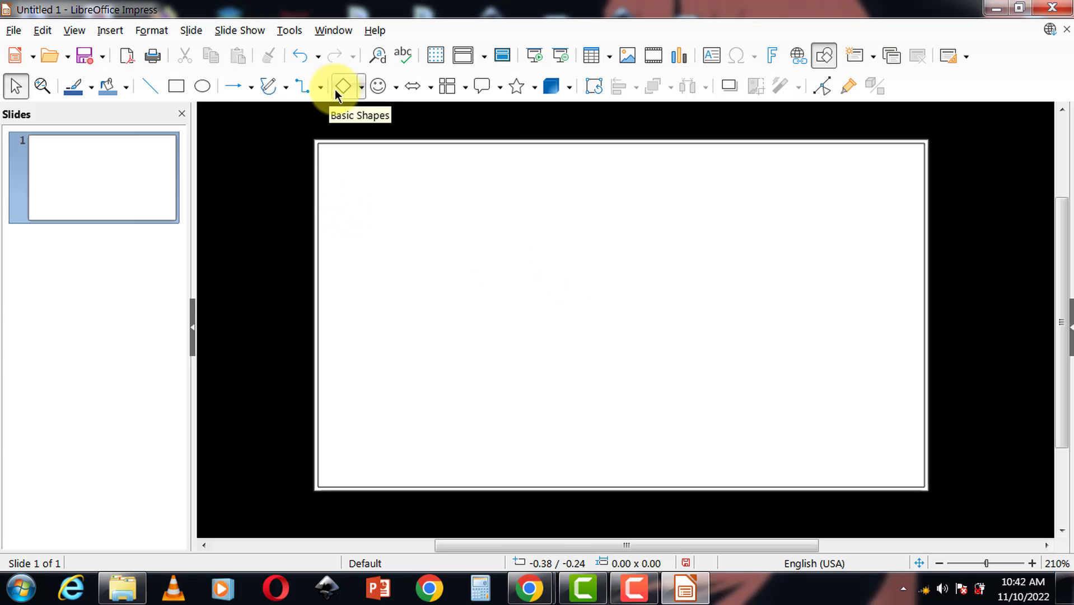
click(362, 88)
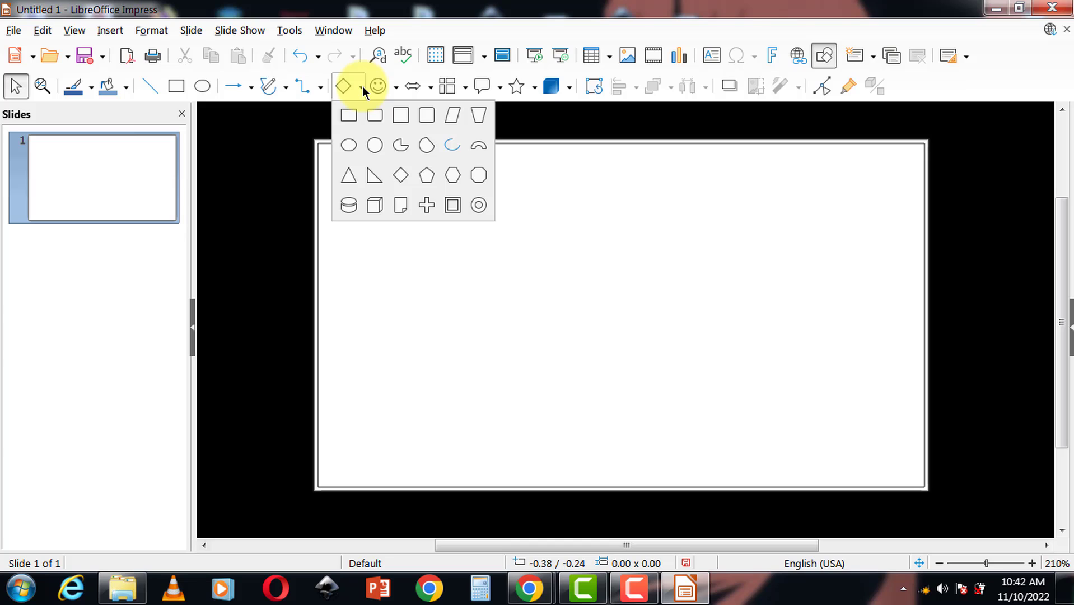
click(349, 146)
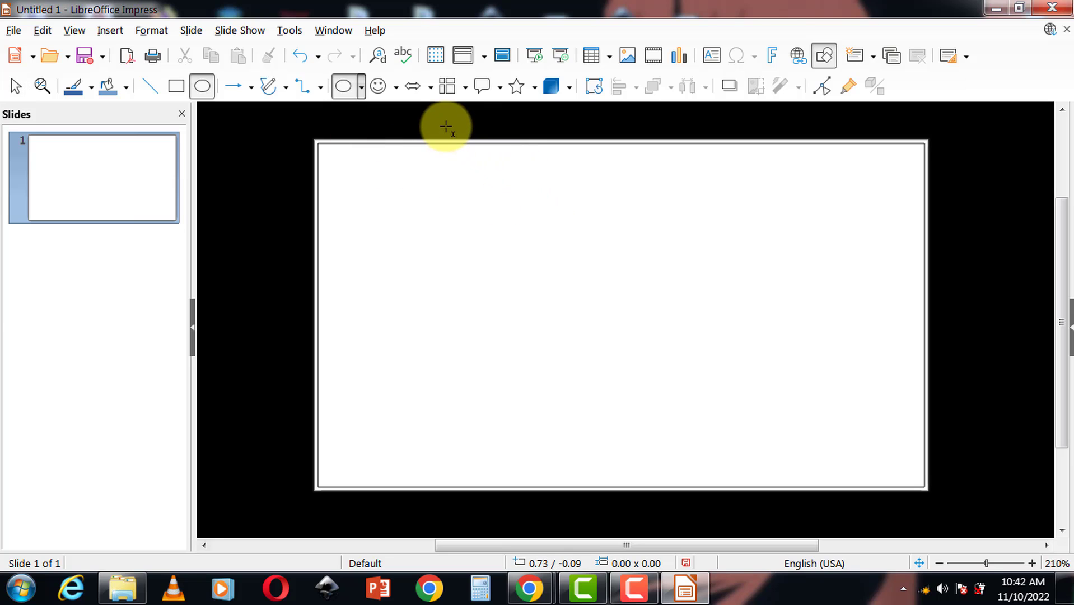
drag(442, 124, 809, 525)
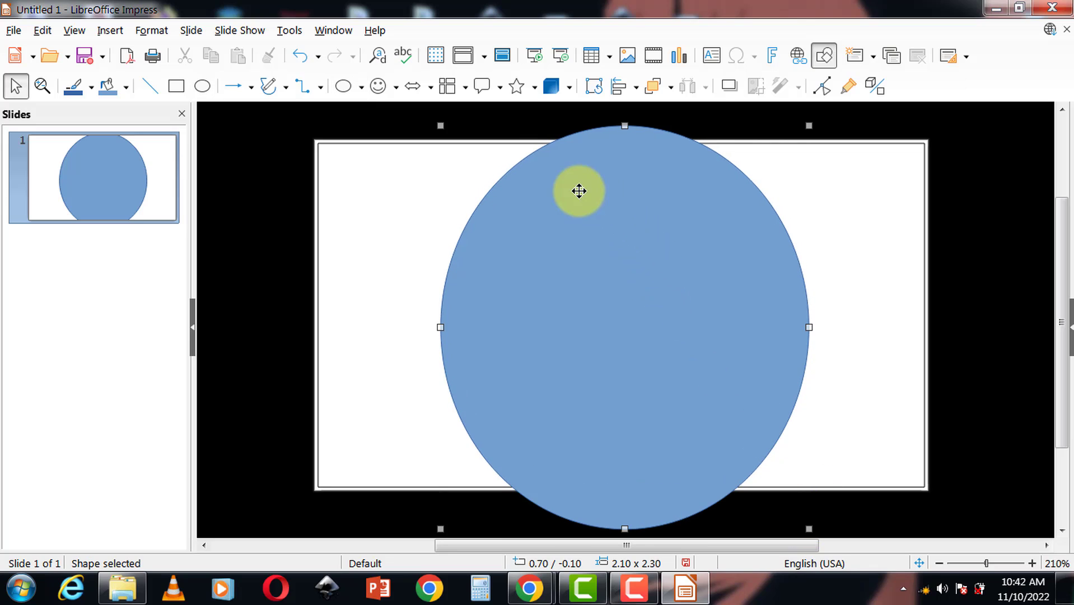
- Enlarge the ellipse upward and to the left into a circle of about 2.60 × 2.60 in
scroll(544, 245, down, 2)
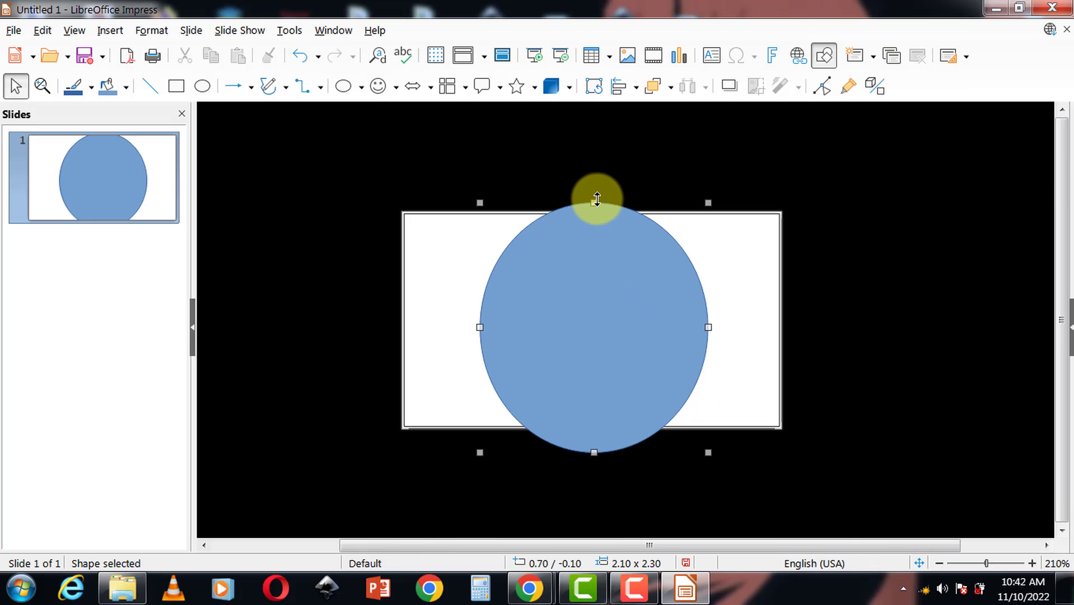
drag(594, 203, 585, 170)
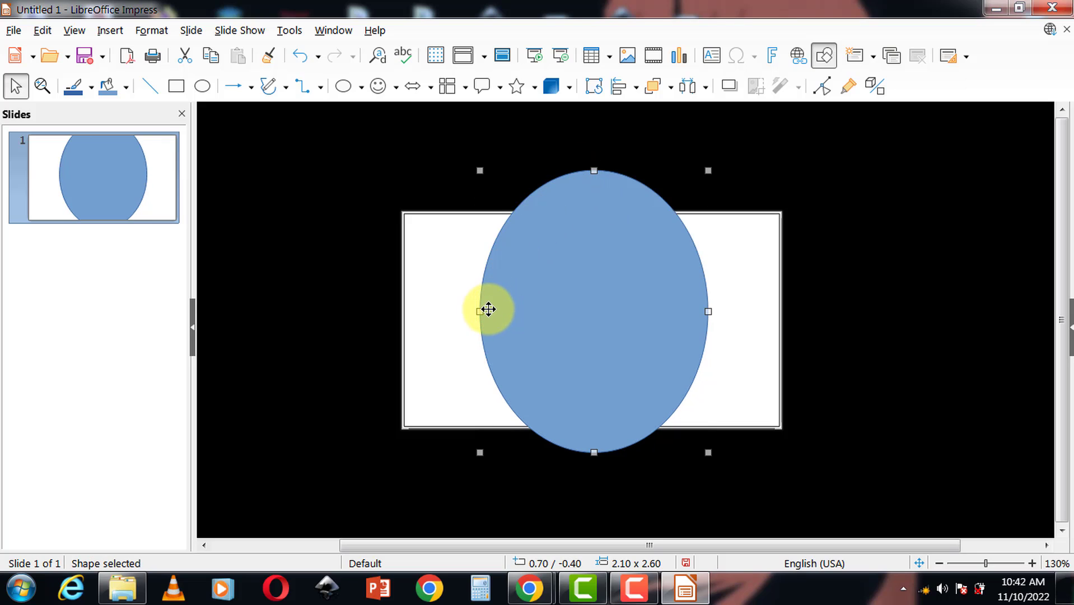
drag(480, 312, 427, 312)
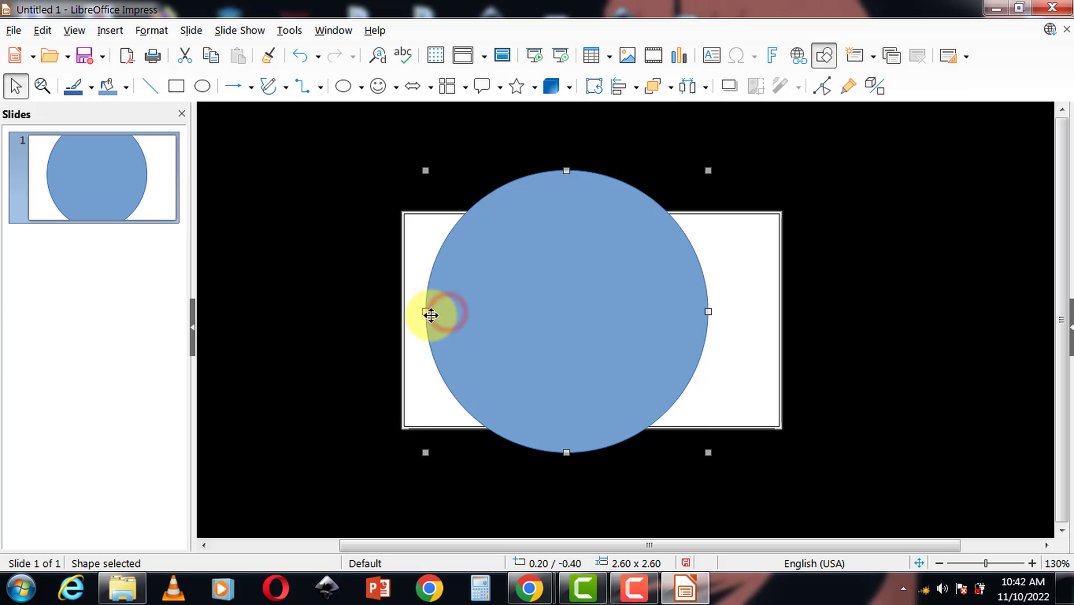
- Rotate the circle slightly counterclockwise and narrow it from its left side into an oval
click(505, 232)
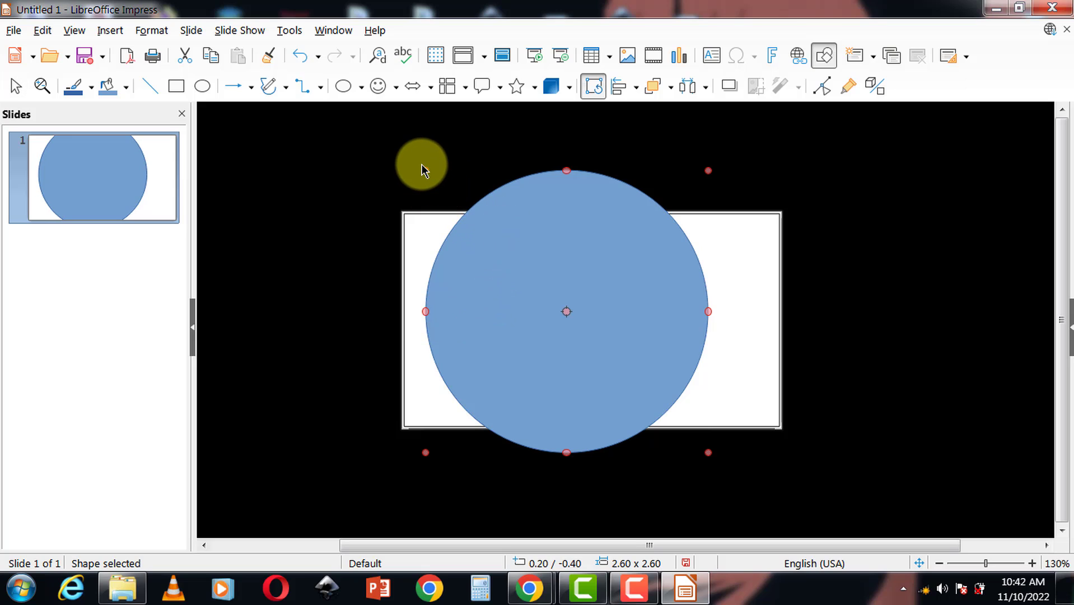
drag(424, 174, 400, 191)
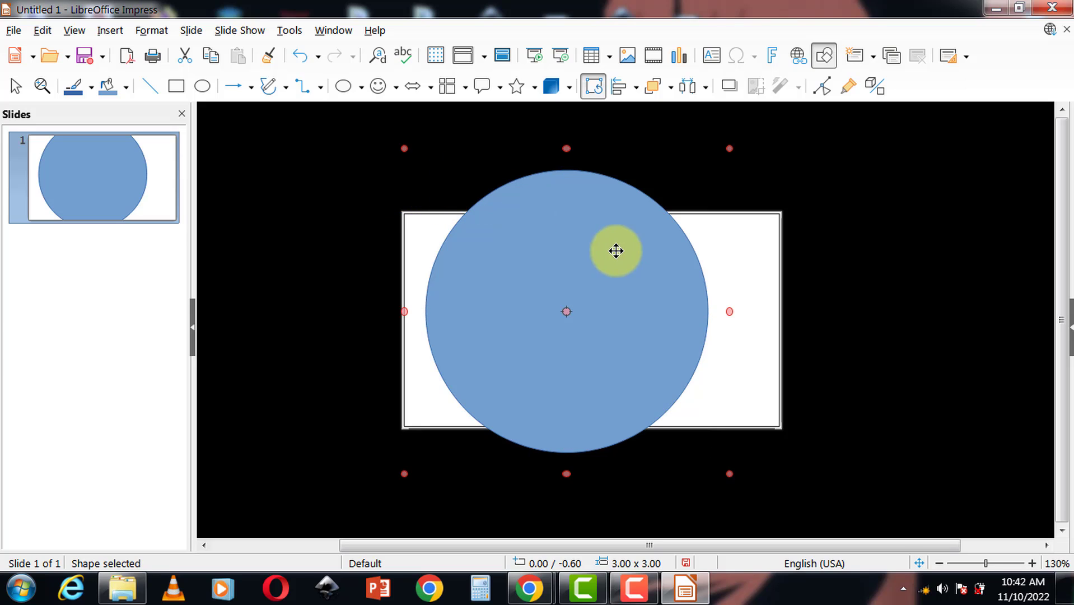
click(372, 265)
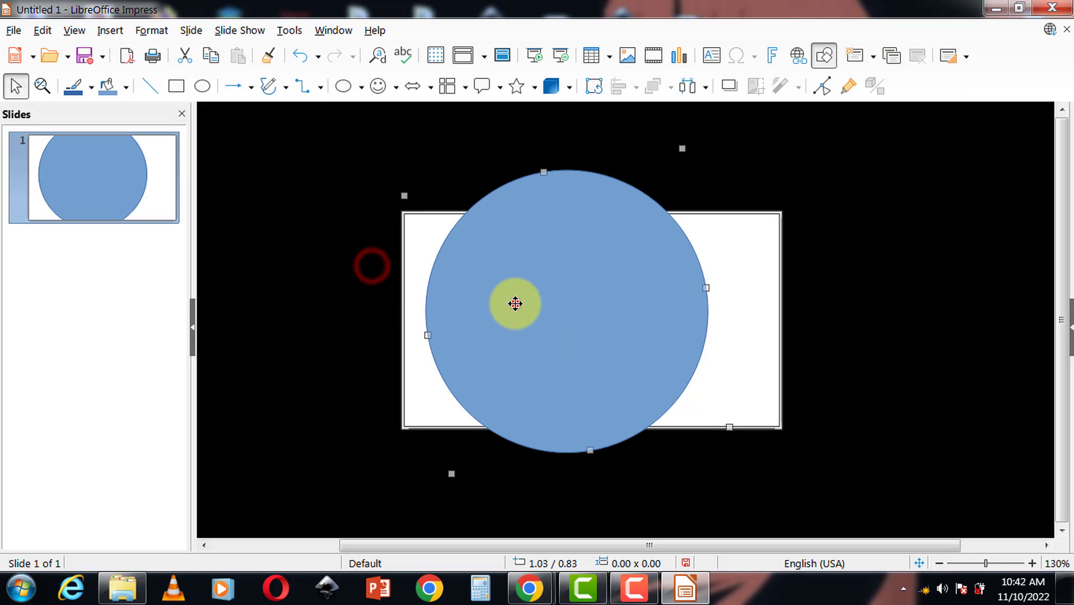
click(515, 303)
drag(427, 333, 458, 331)
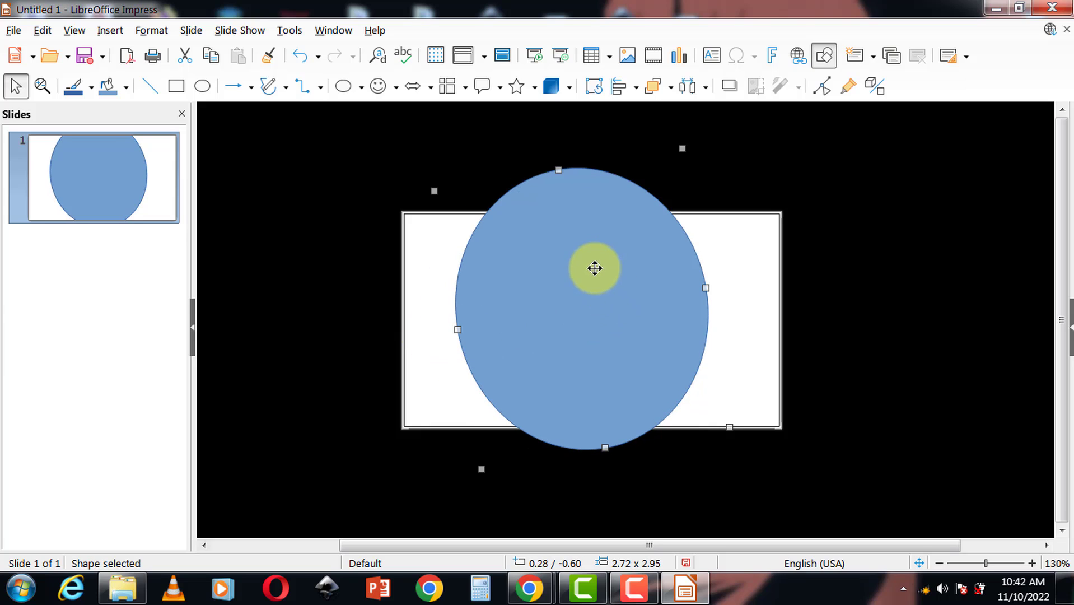
- Rotate the oval further counterclockwise and move it so it overhangs the slide's left edge
click(556, 276)
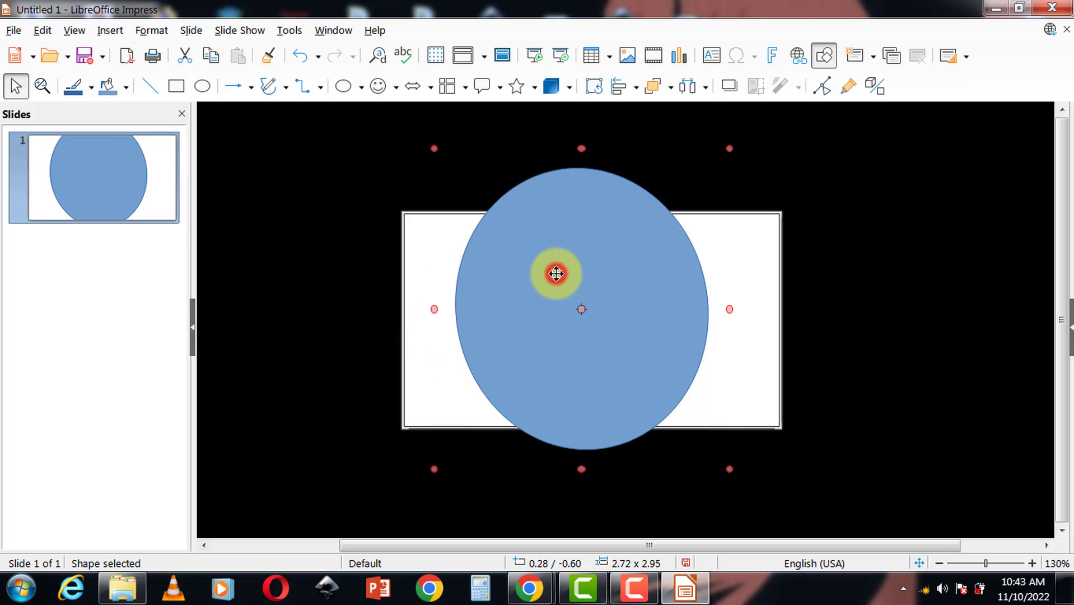
drag(434, 149, 412, 162)
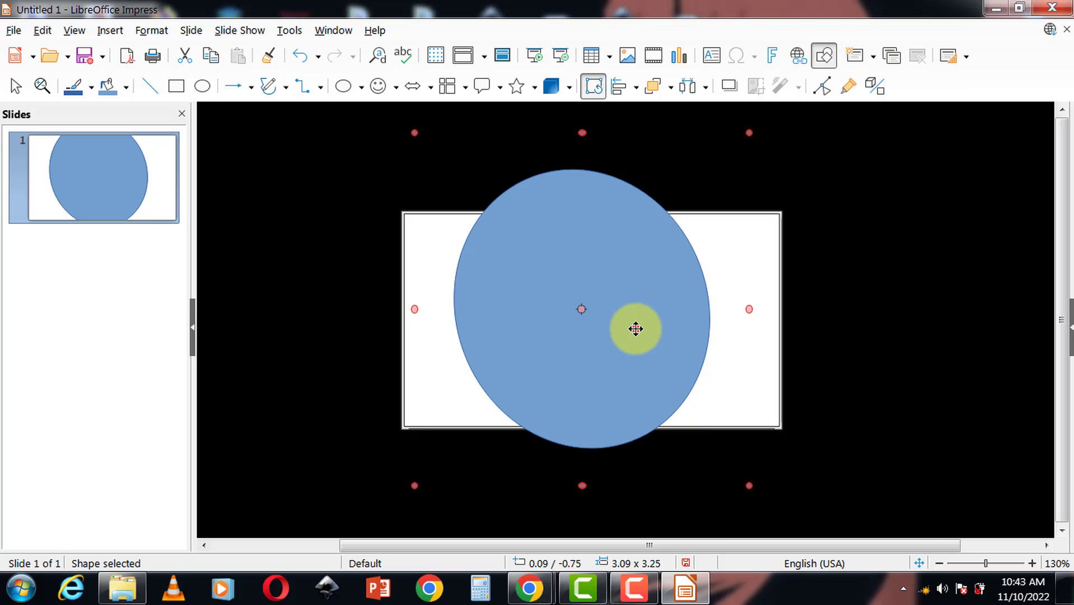
drag(632, 331, 583, 346)
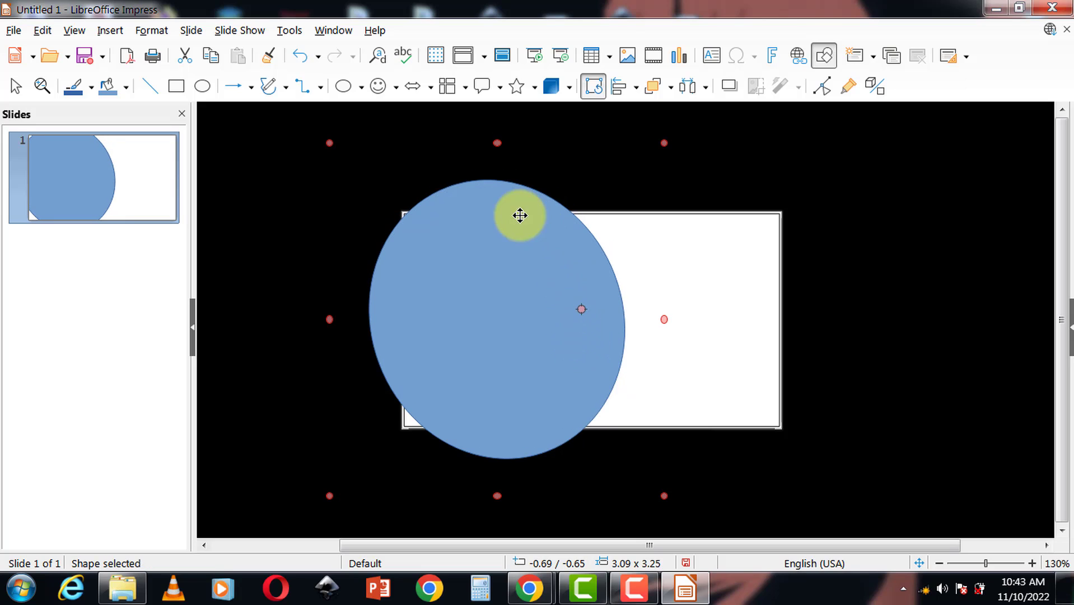
- Draw a rectangle about 3.46 × 1.96 in that fills the slide area inside the margins
click(178, 85)
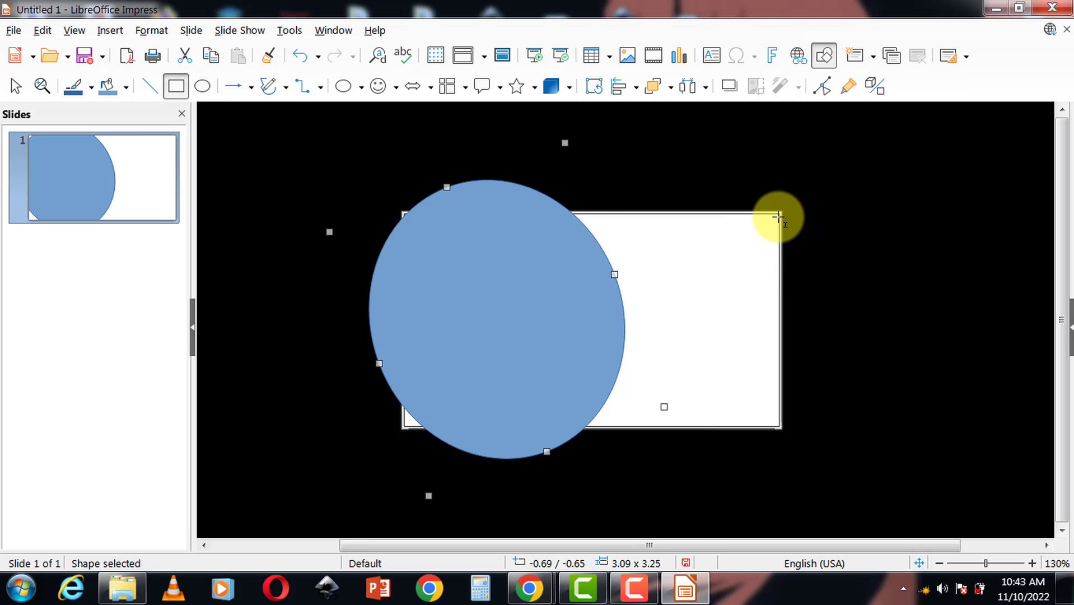
drag(778, 214, 405, 422)
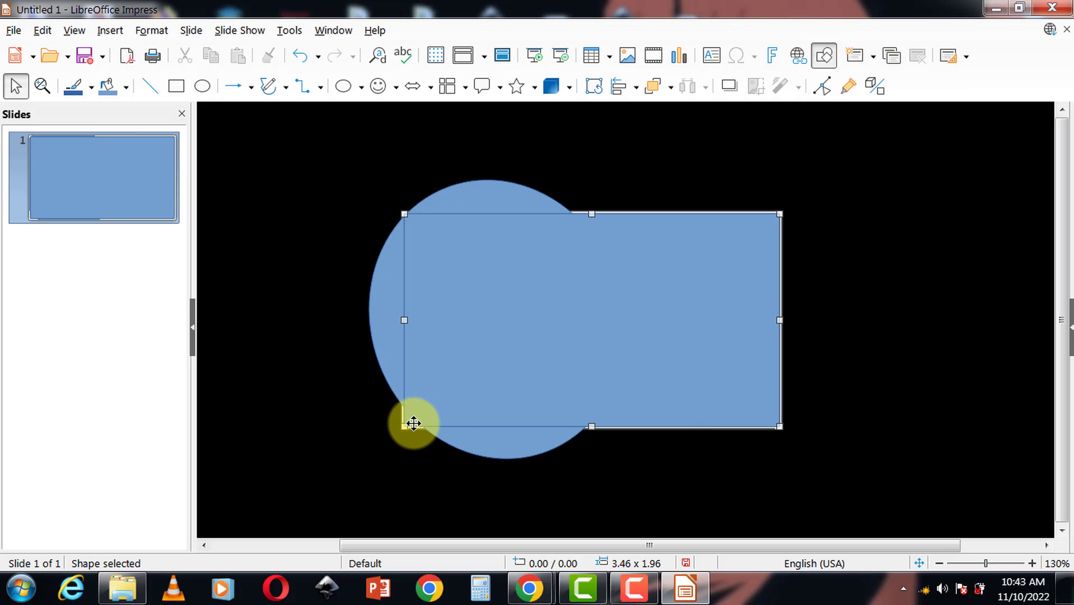
scroll(422, 440, up, 3)
scroll(397, 415, down, 4)
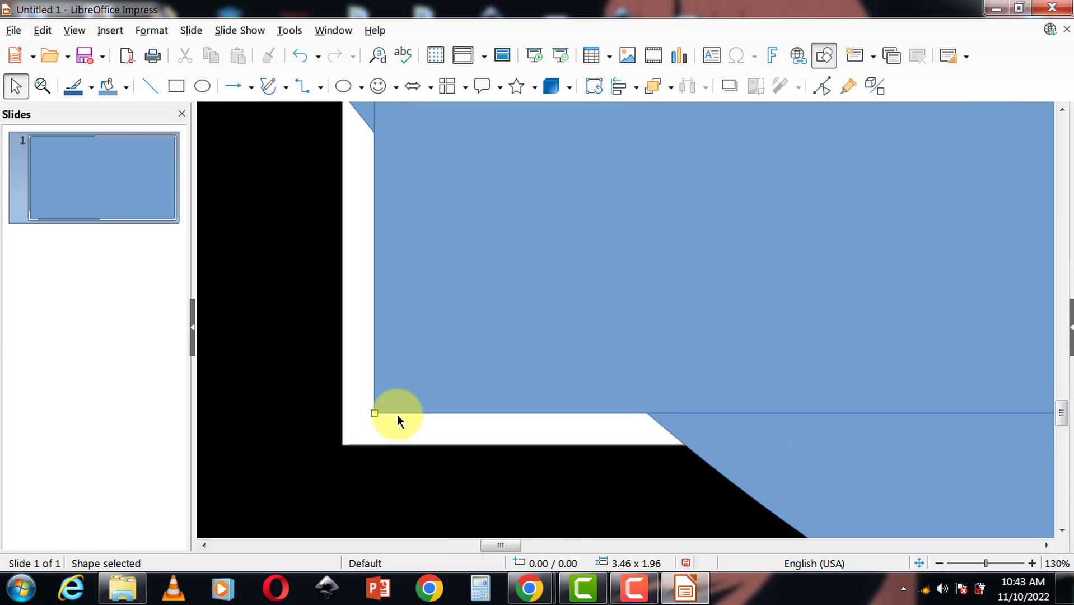
scroll(363, 440, down, 2)
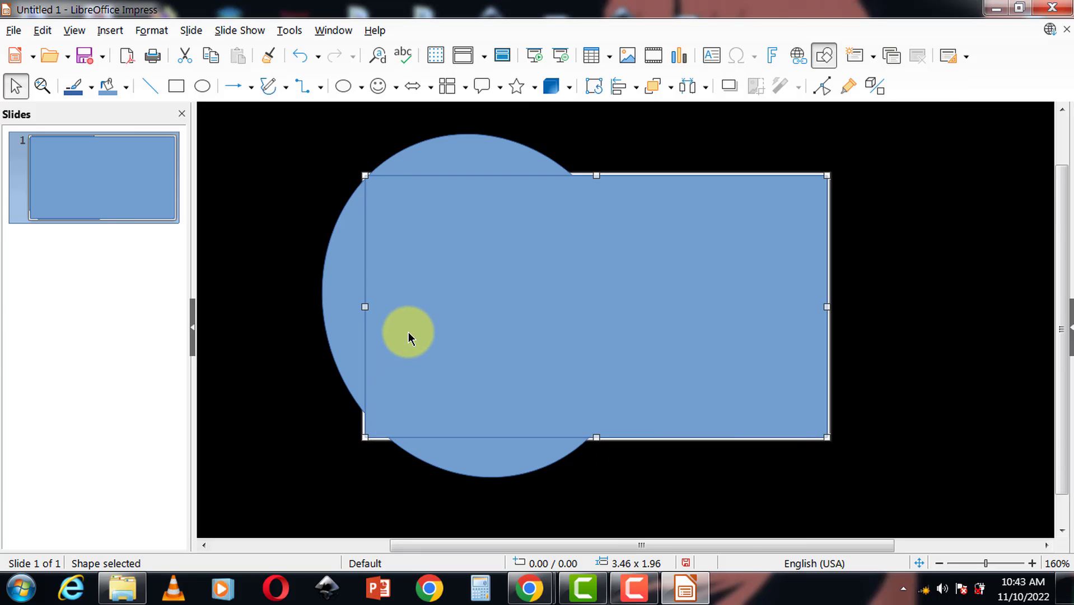
- Remove the rectangle's outline by setting its line style to none
right_click(618, 214)
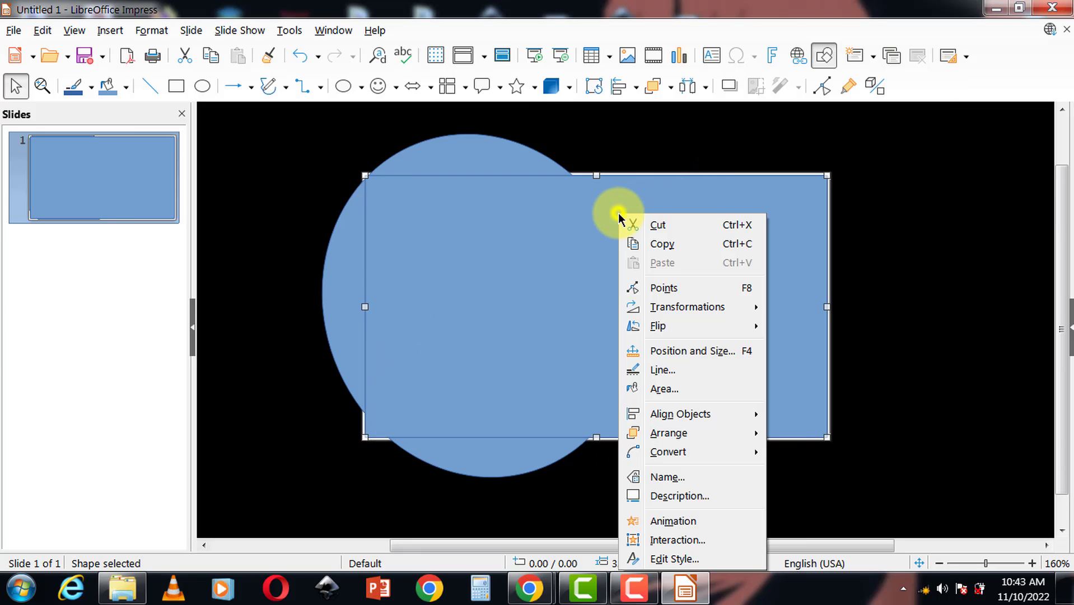
click(672, 368)
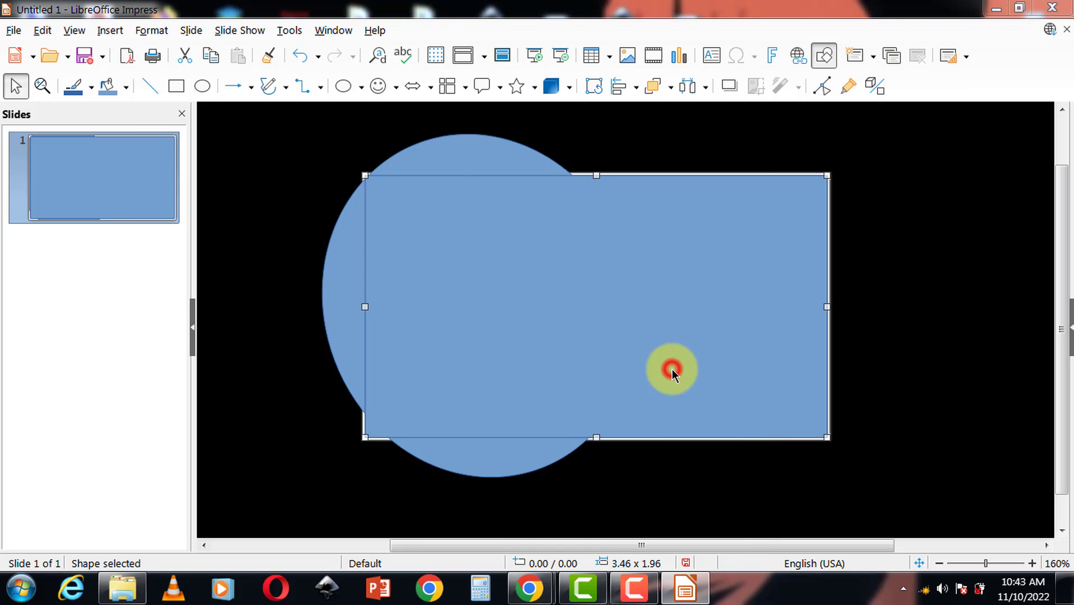
click(512, 168)
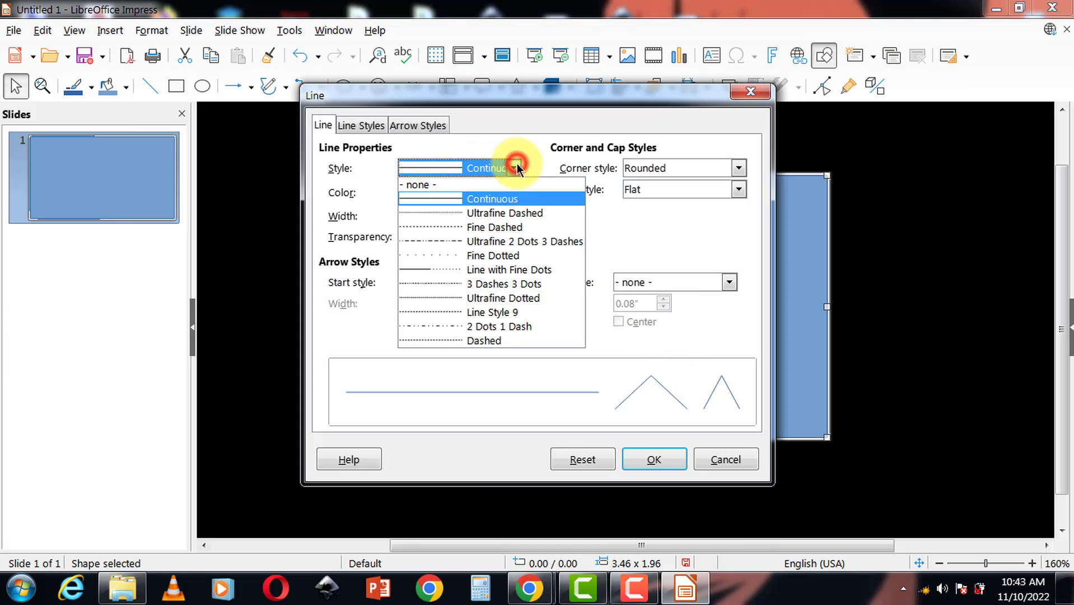
click(469, 182)
click(643, 457)
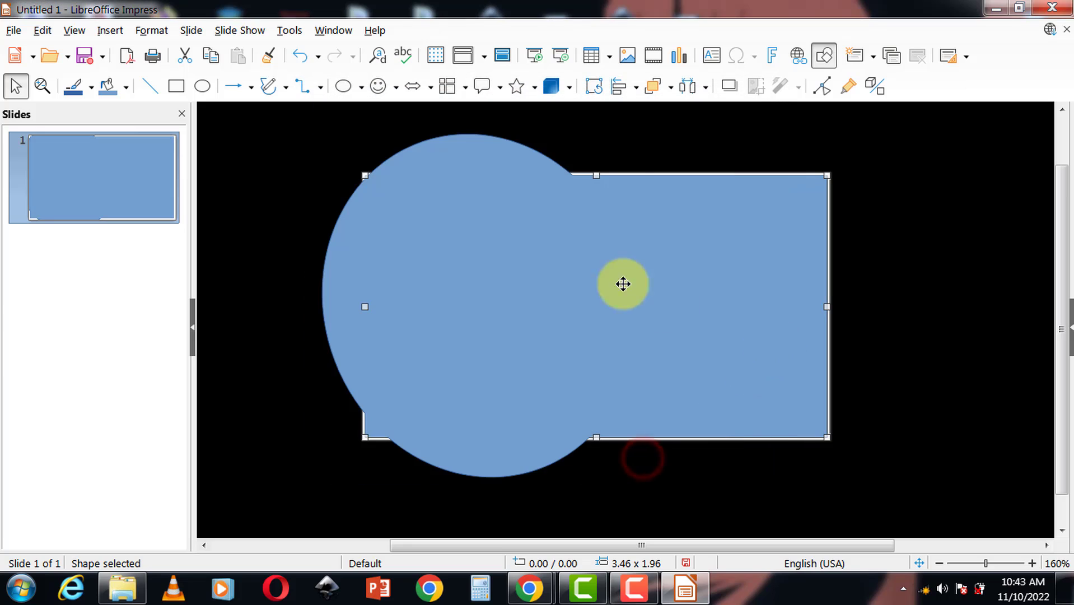
- Fill the rectangle with yellow from the standard palette and deselect it
click(126, 87)
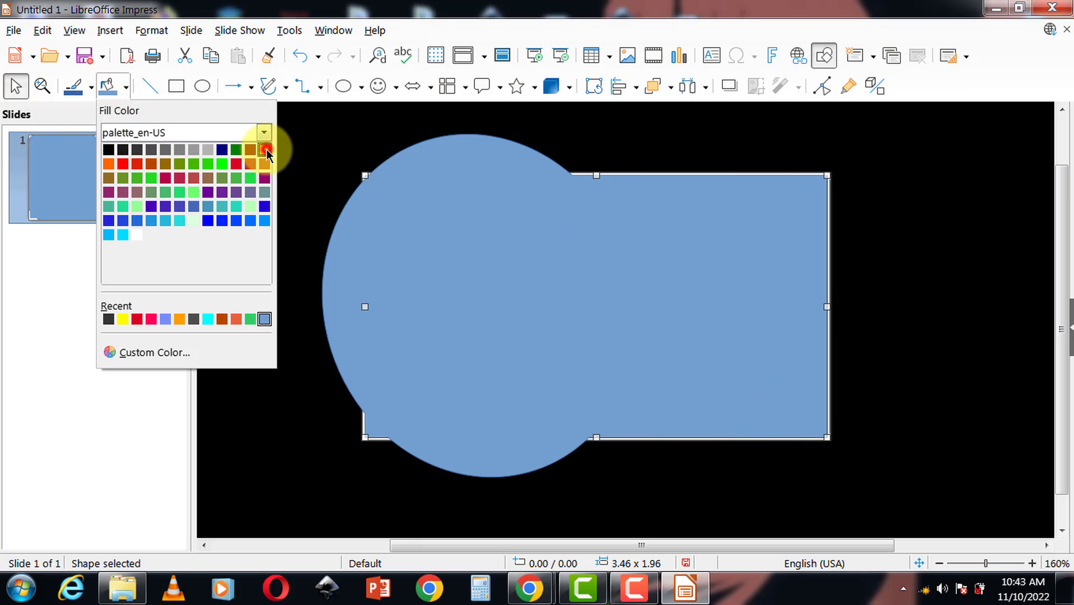
click(265, 149)
click(992, 288)
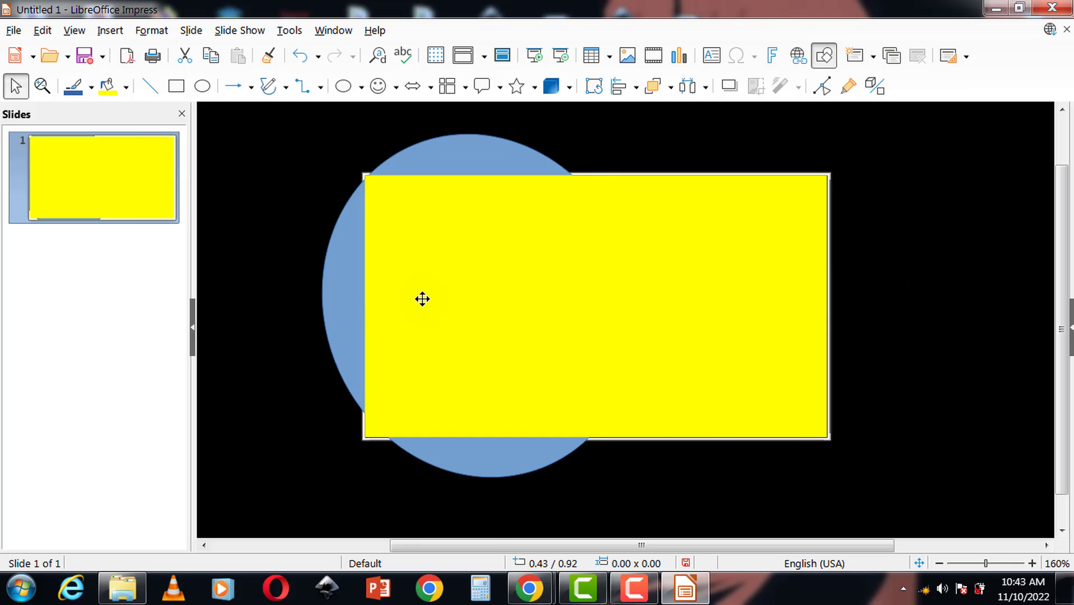
- Remove the blue oval's outline by setting its line style to none
click(337, 316)
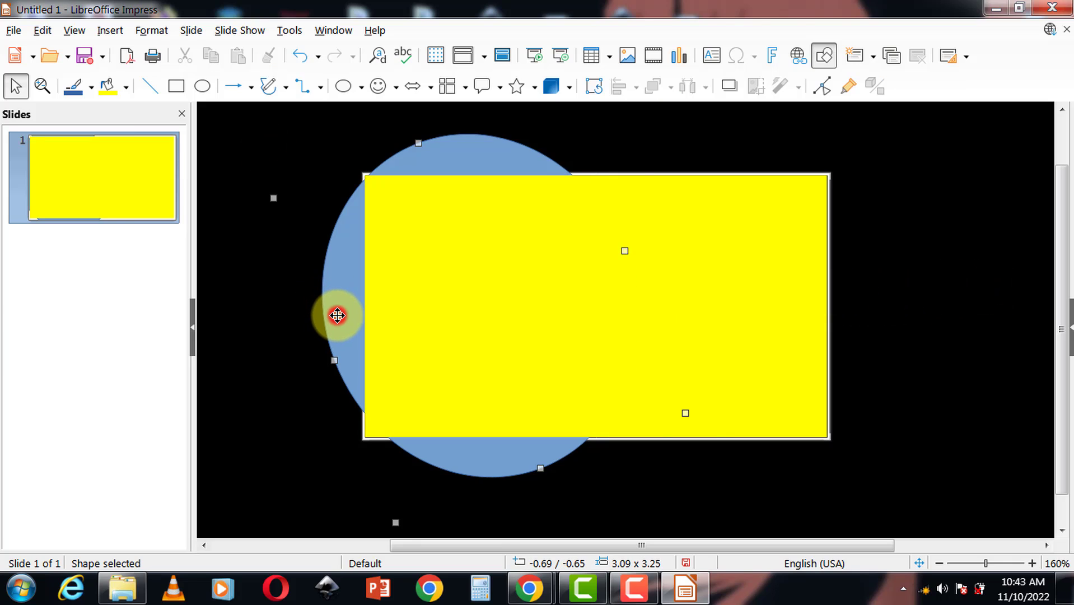
right_click(337, 315)
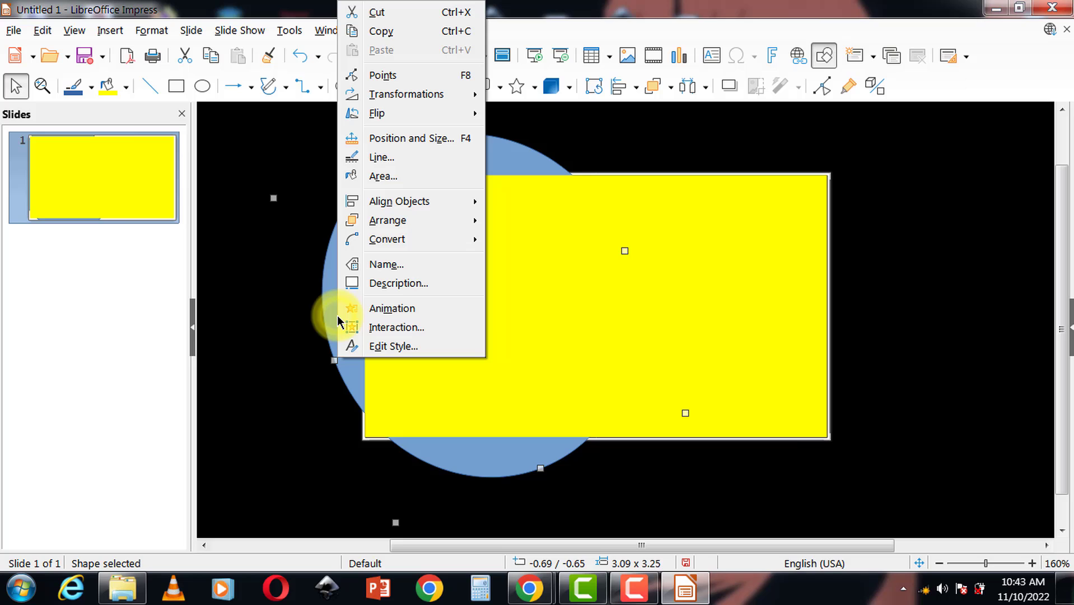
click(397, 160)
click(511, 167)
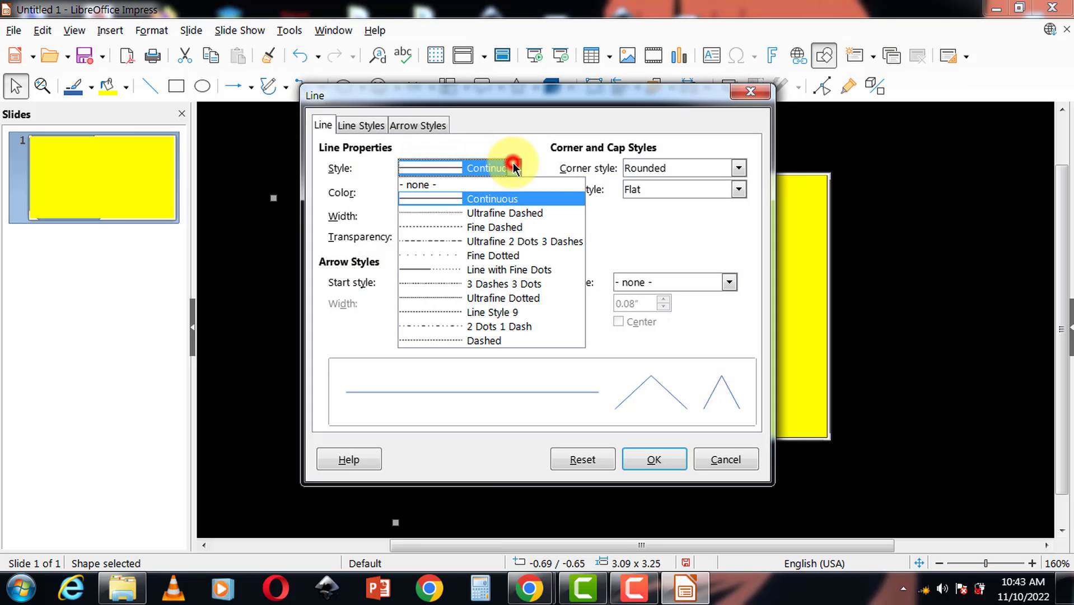
click(485, 185)
click(643, 457)
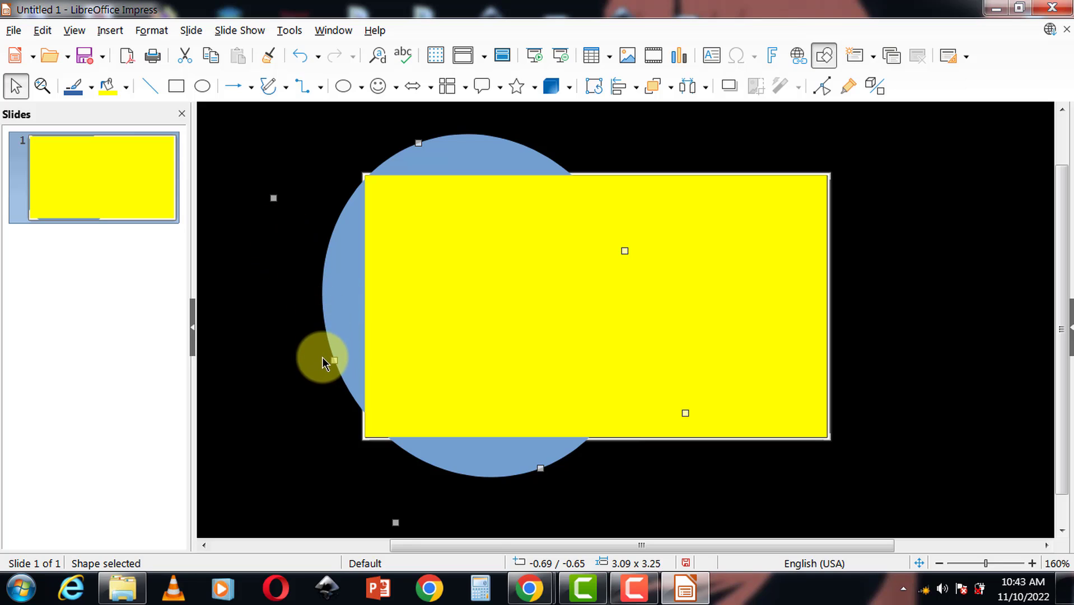
- Nudge the blue oval further left past the slide edge, to a horizontal position of about -0.93 in
click(332, 321)
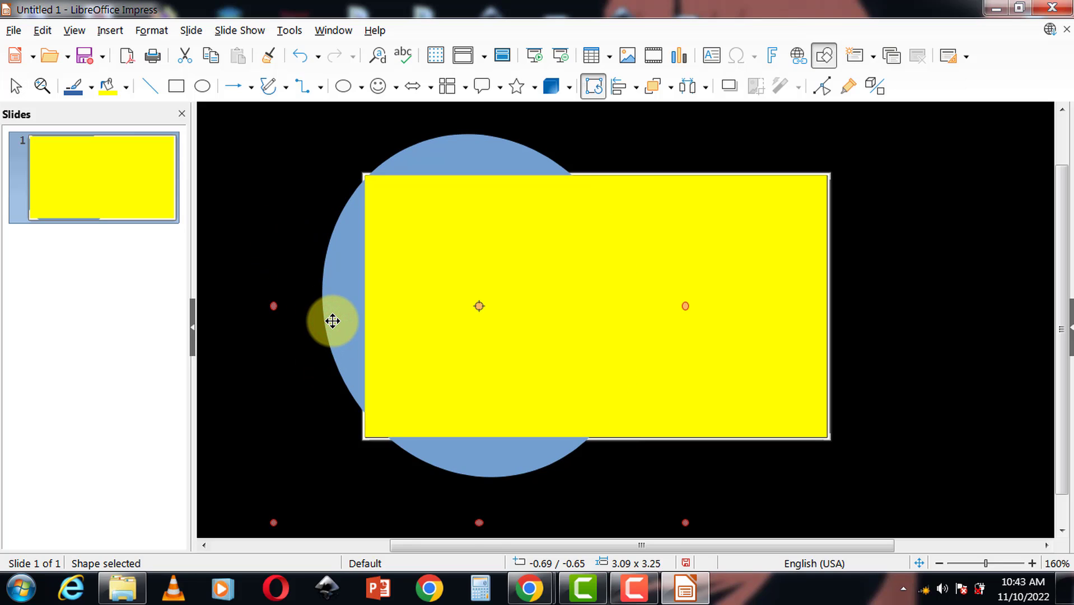
scroll(332, 321, up, 1)
key(Left)
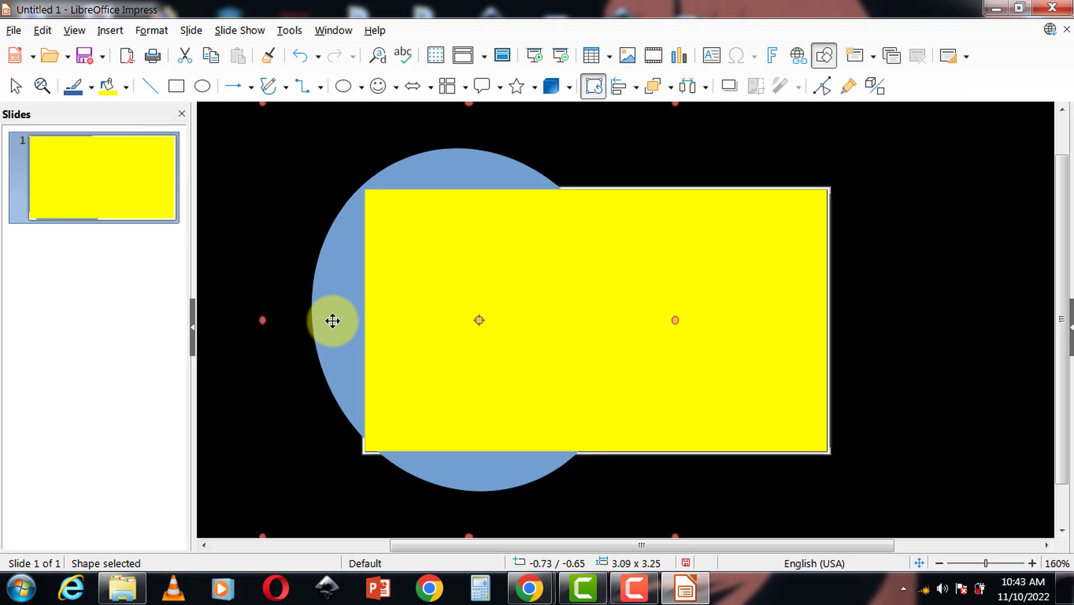
key(Left)
key(Left)
key(Left)
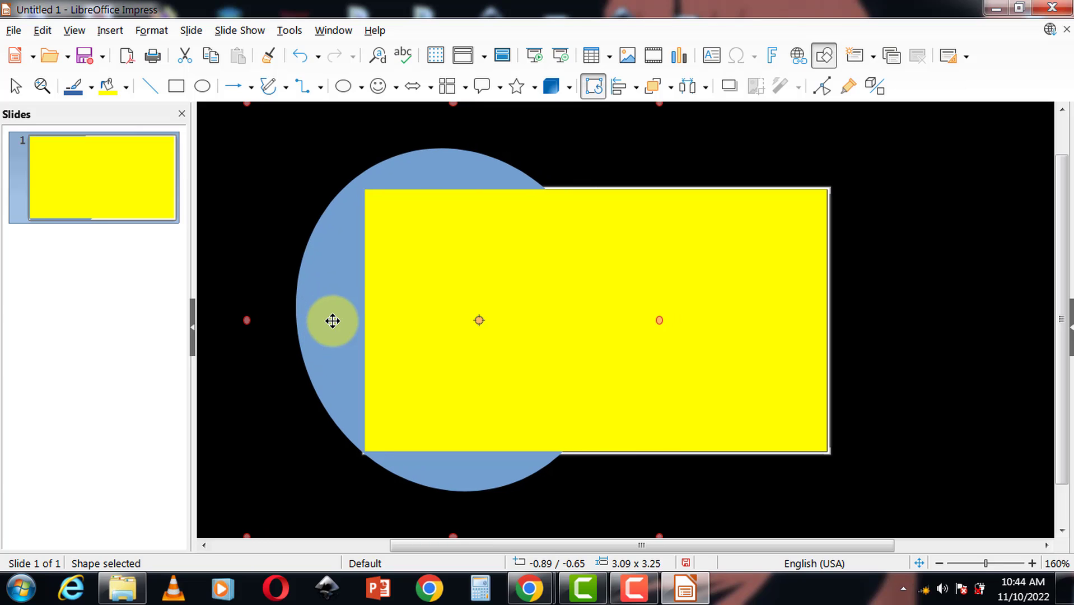
key(Left)
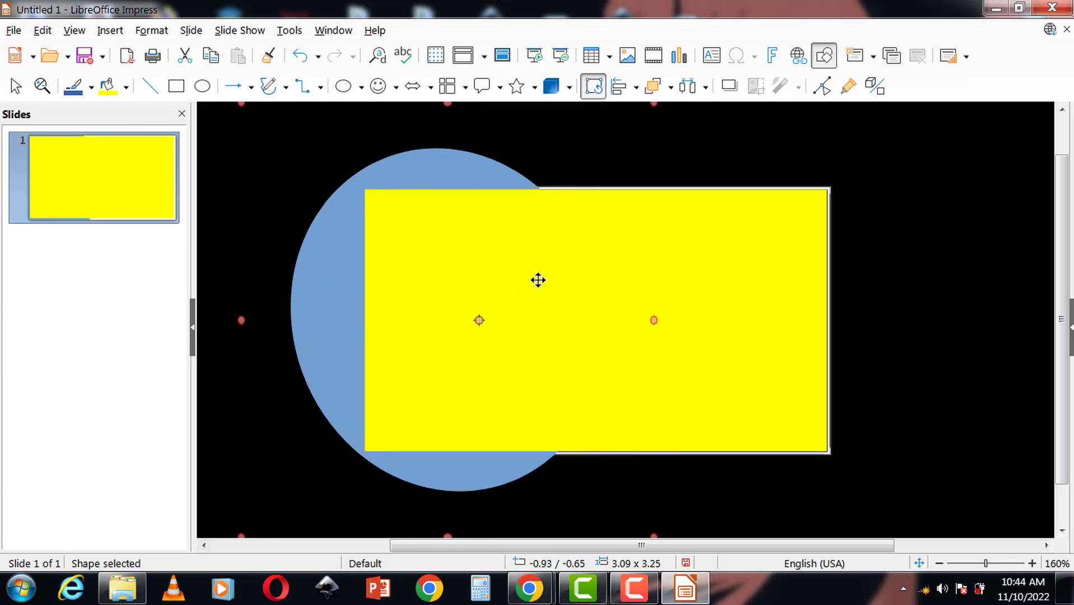
- Send the yellow rectangle backward so it lies behind the blue oval, and deselect it
right_click(554, 270)
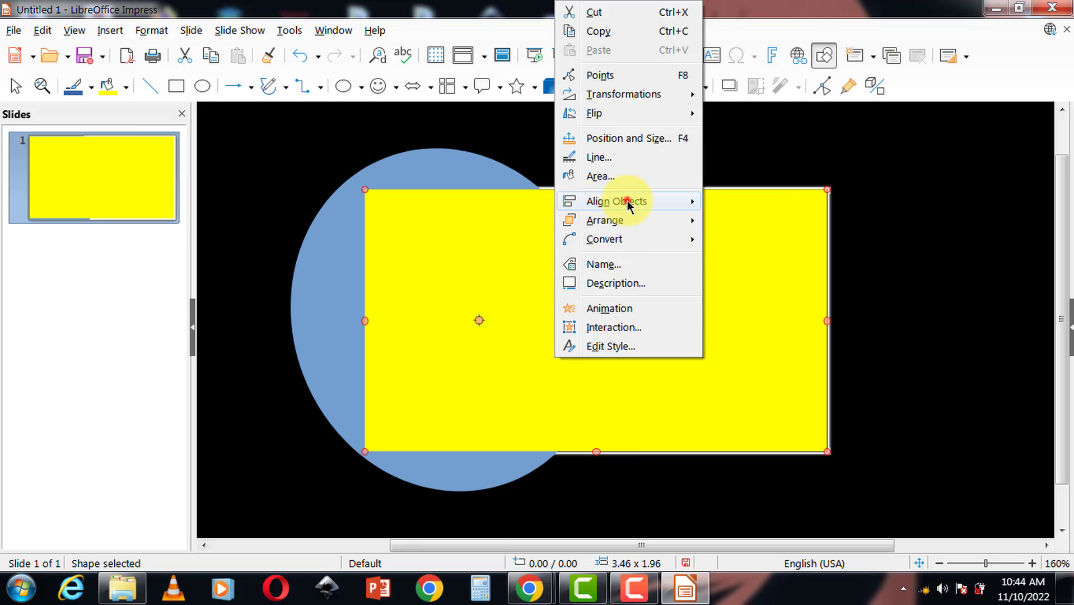
mouse_move(628, 204)
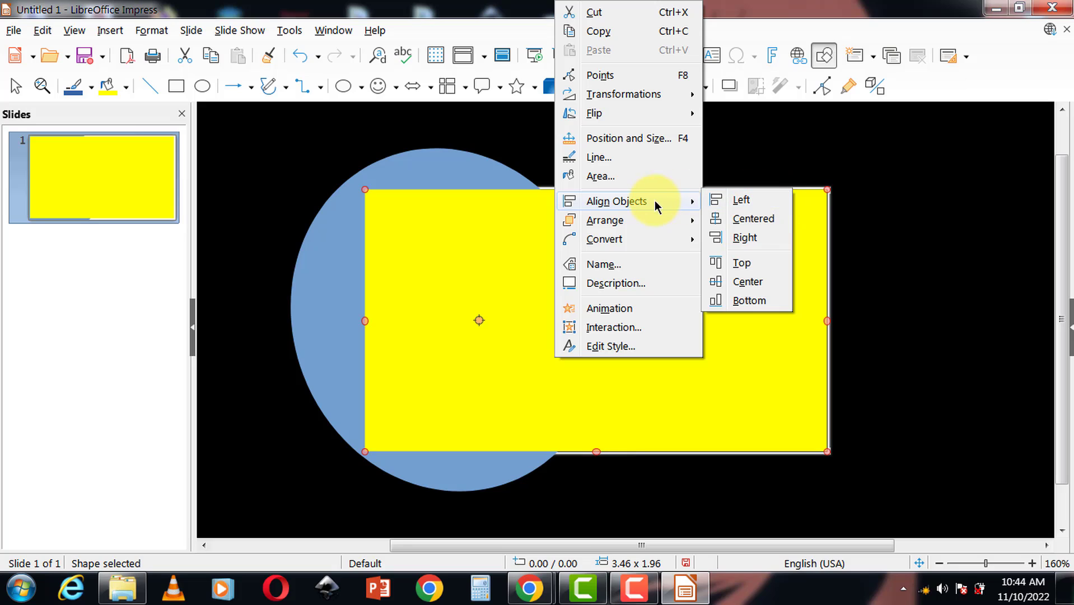
mouse_move(650, 224)
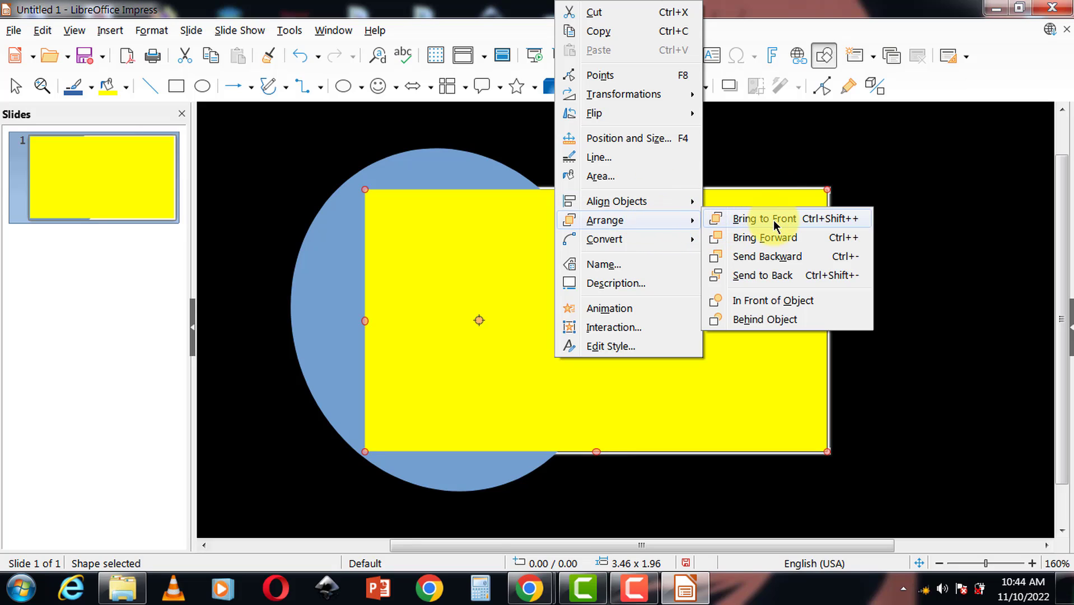
click(782, 256)
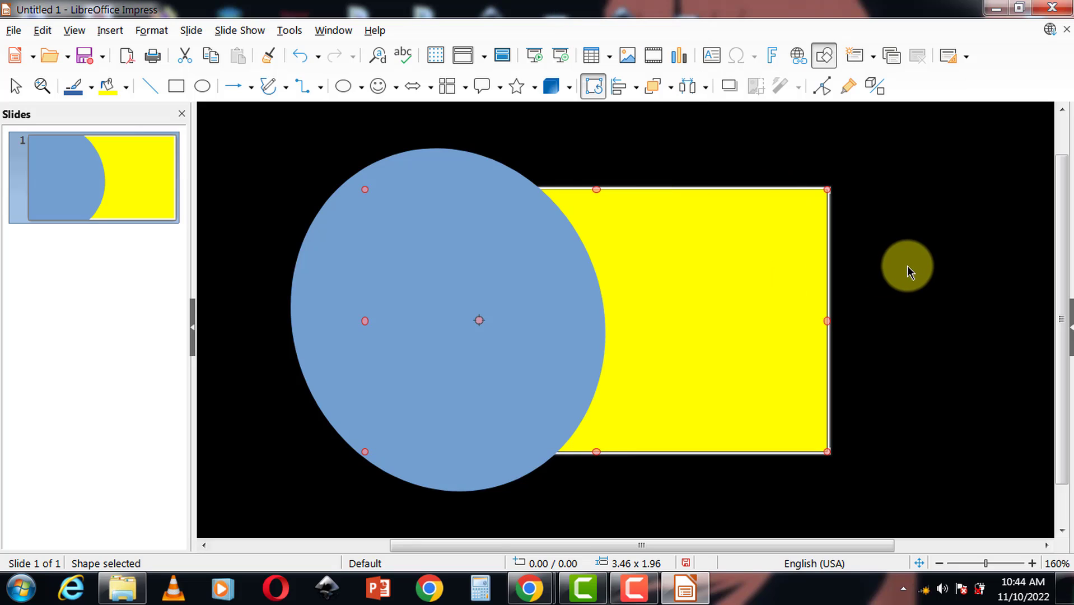
click(907, 268)
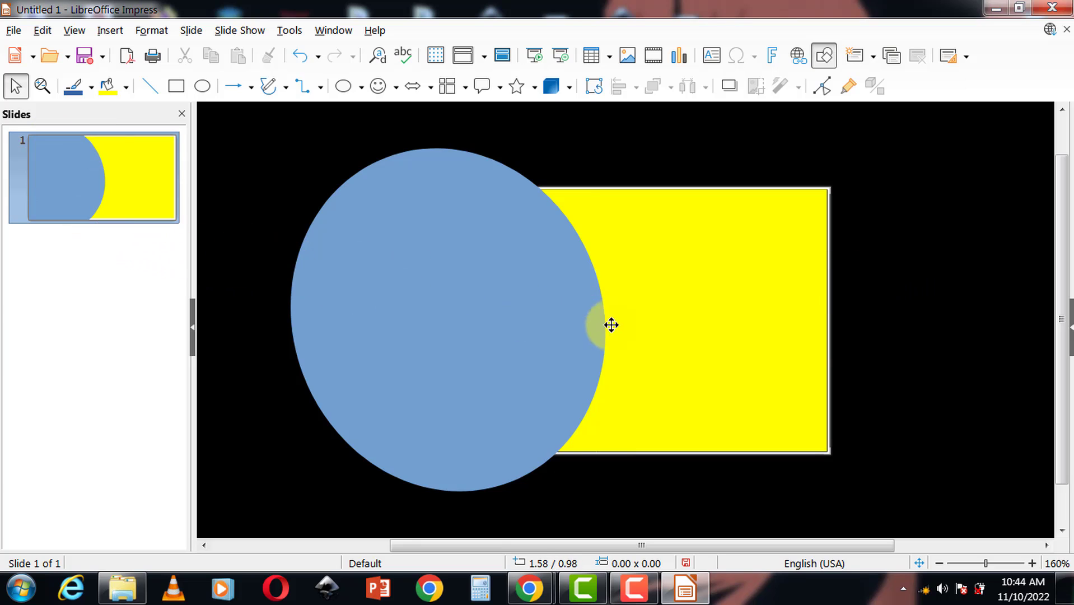
- Intersect the blue oval with the yellow rectangle so only their overlapping area is kept
shift+click(703, 315)
right_click(585, 312)
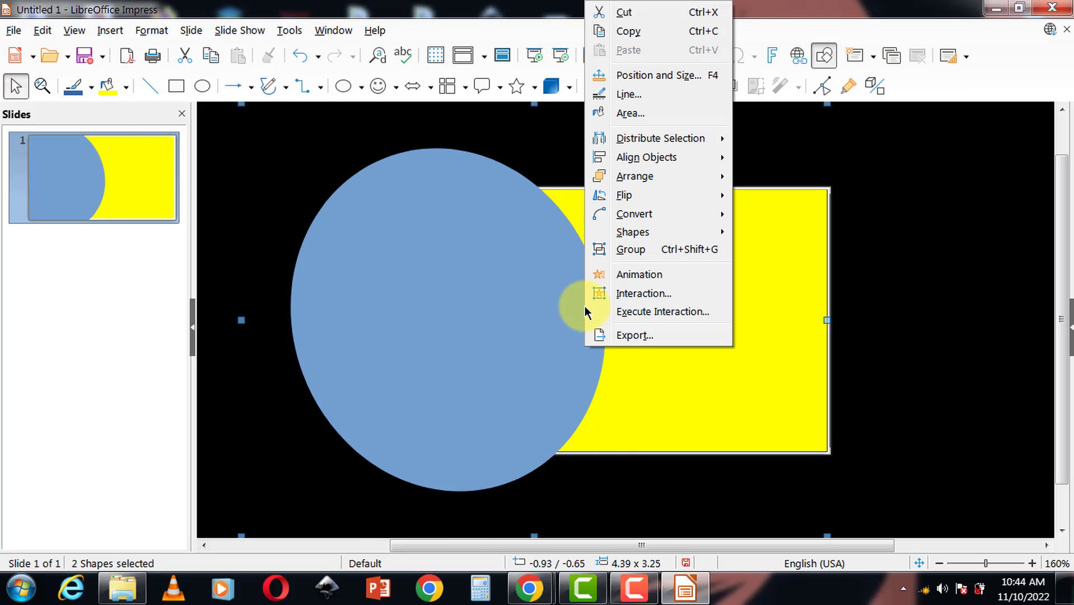
click(638, 234)
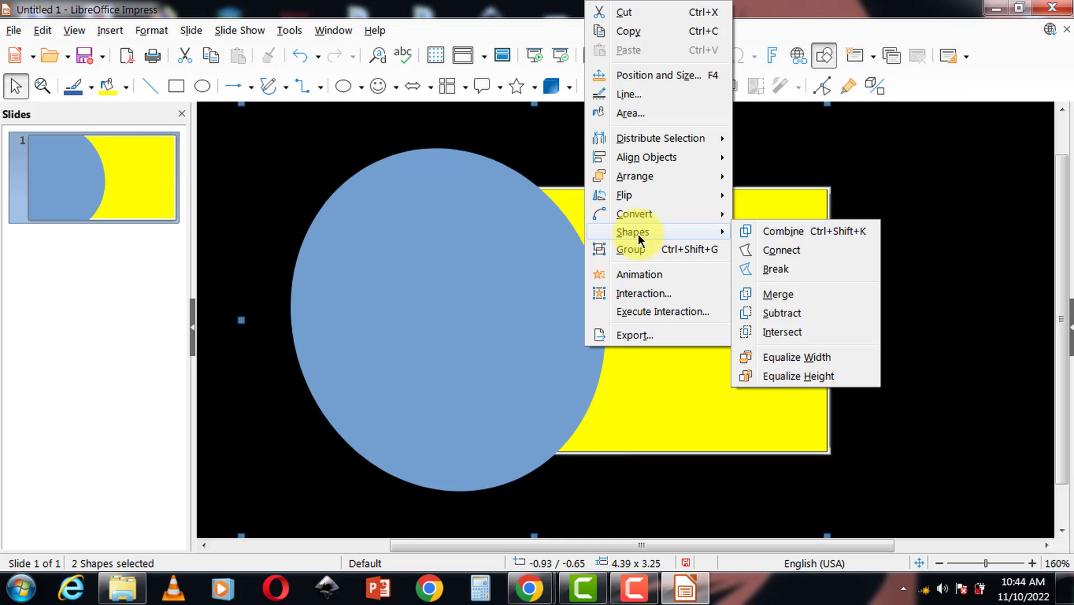
click(808, 327)
click(892, 308)
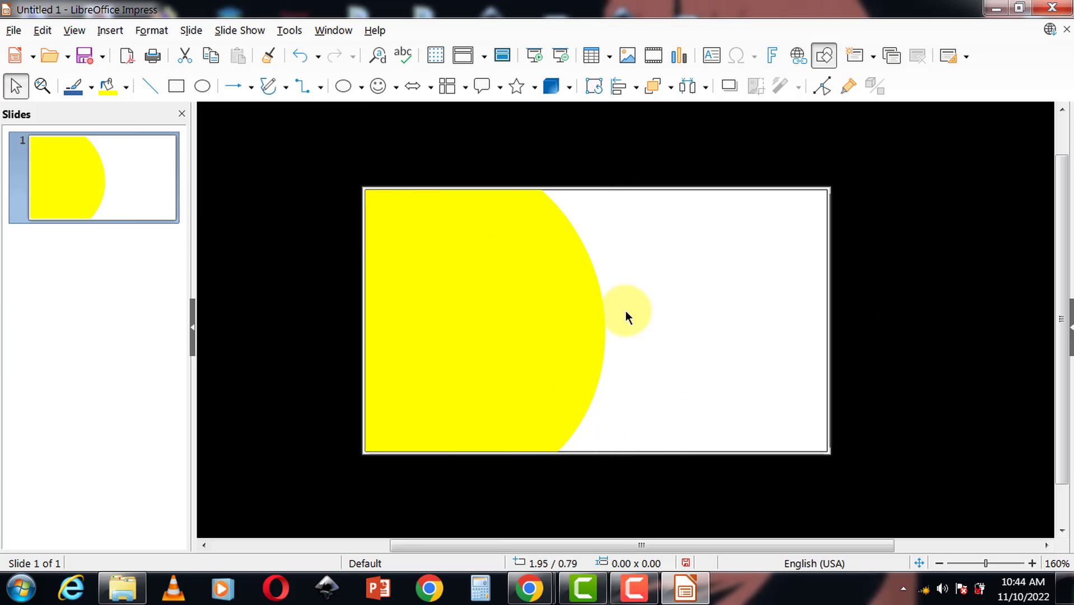
click(660, 356)
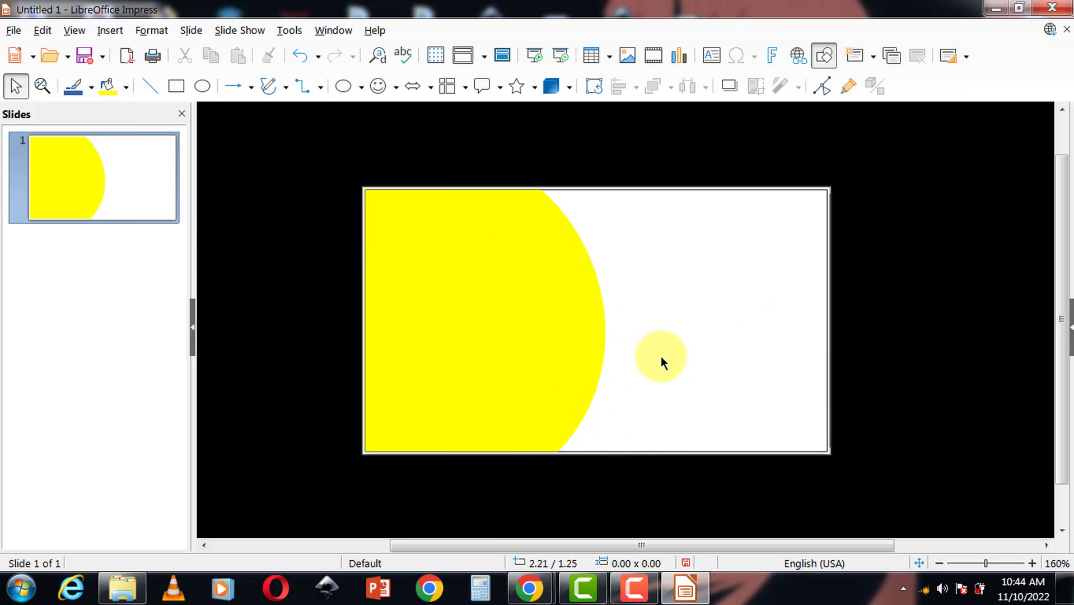
- Fill the intersected shape with the dark gray two swatches after black in the palette, and deselect it
click(563, 323)
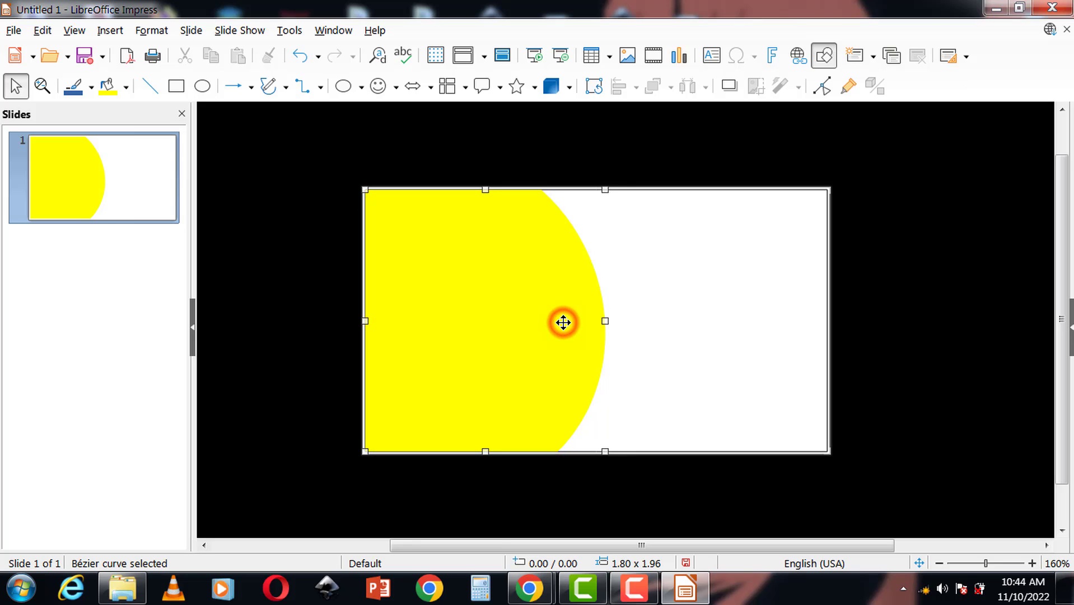
click(127, 88)
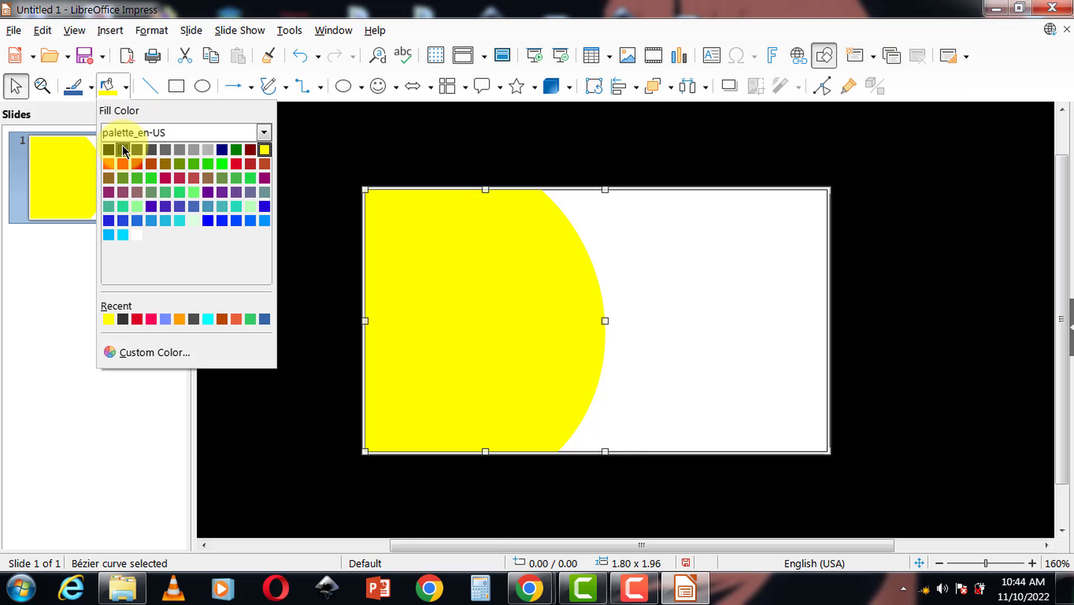
click(123, 149)
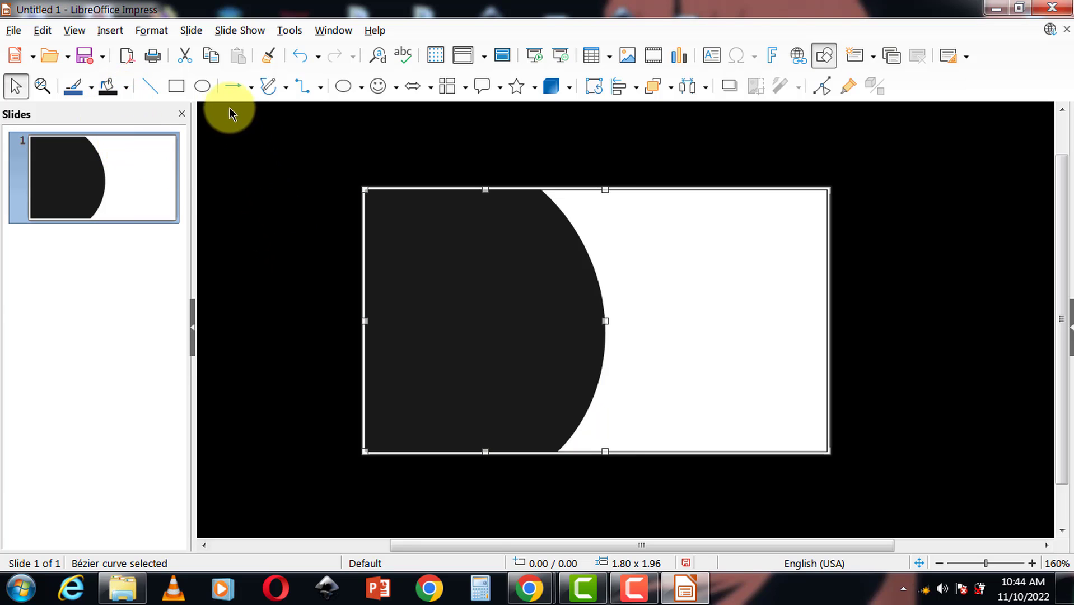
click(128, 87)
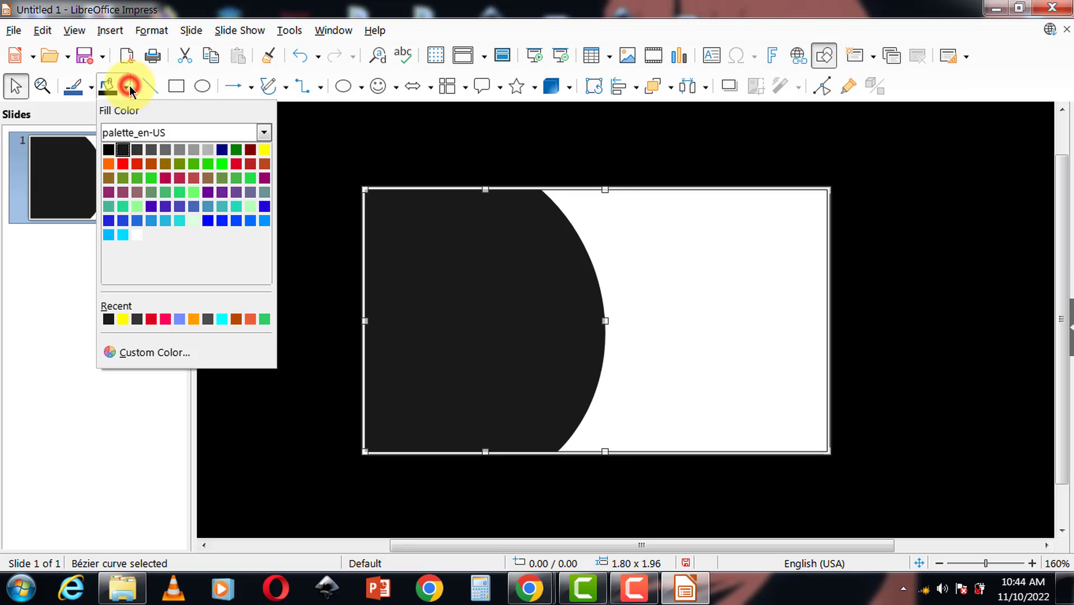
click(136, 148)
click(288, 246)
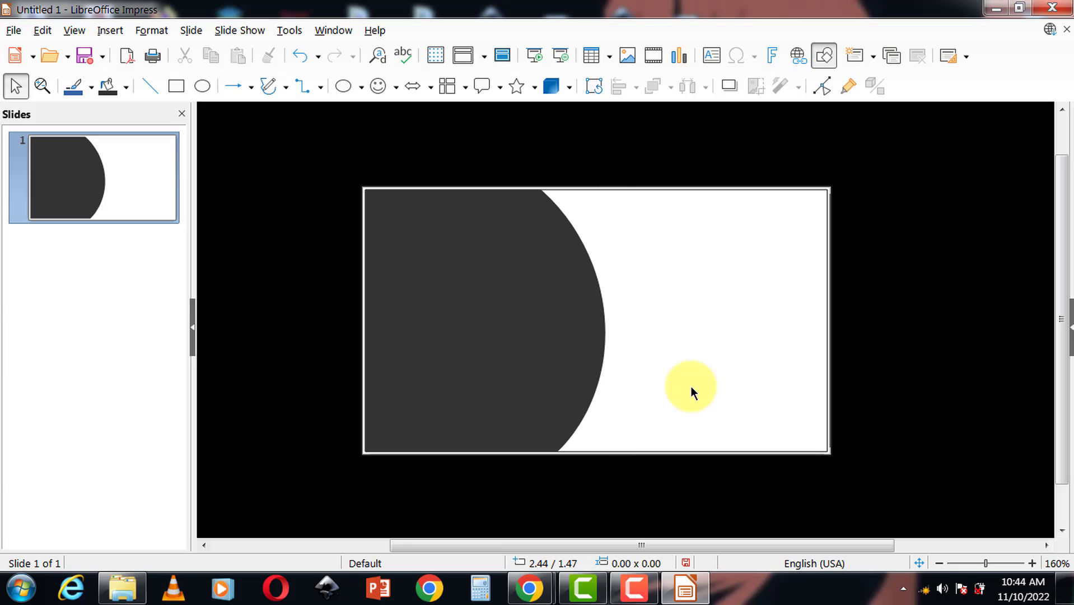
- Draw a tall oval about 2.40 × 3.20 in over the dark shape, extending above and below the slide
click(362, 90)
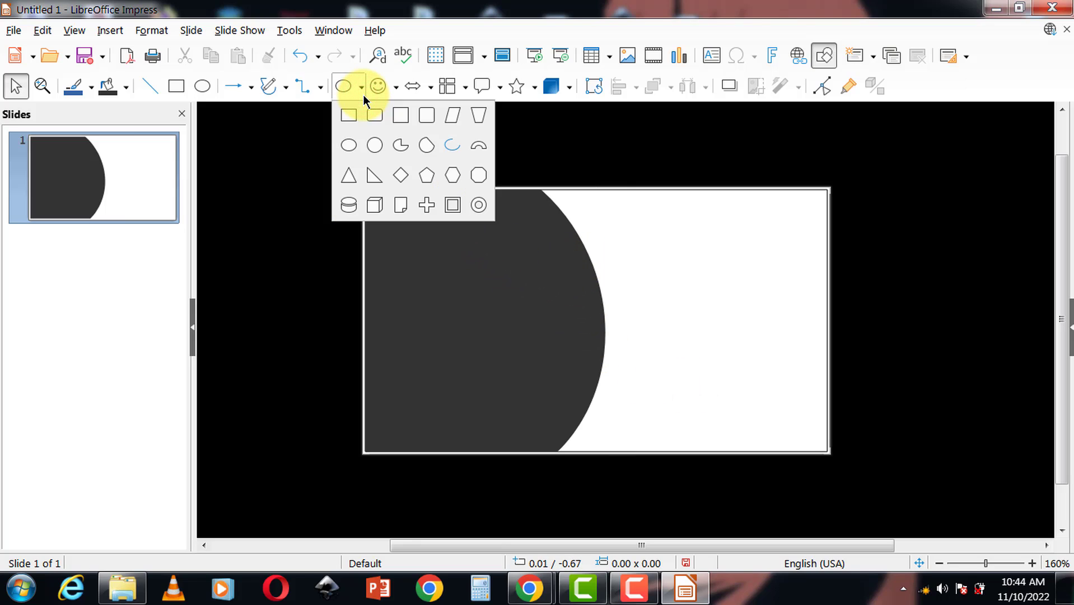
click(352, 144)
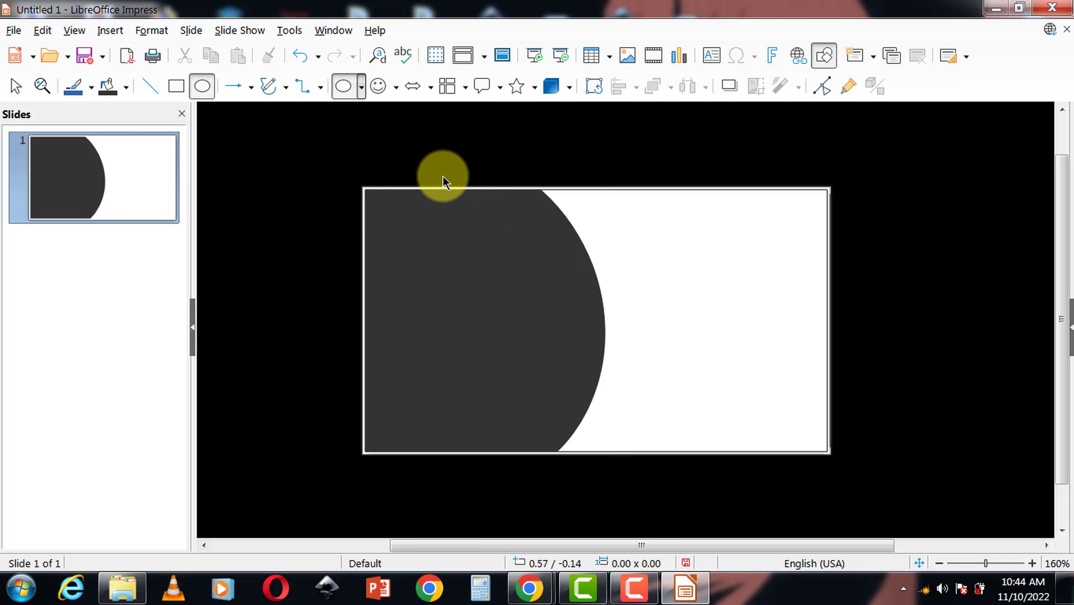
scroll(452, 197, down, 2)
drag(391, 159, 646, 504)
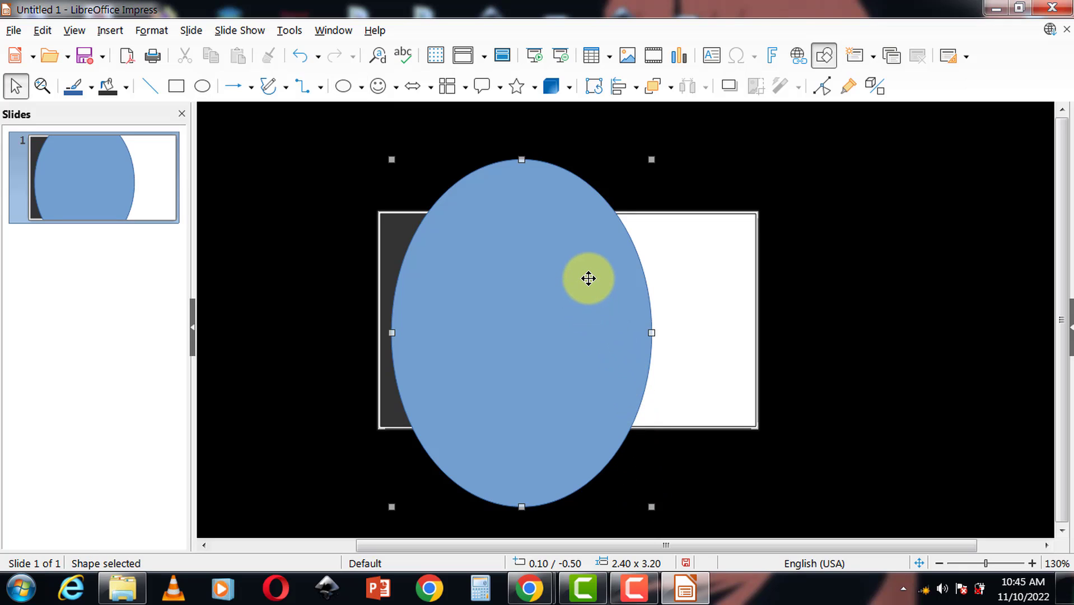
- Remove the new oval's fill by setting its area to None
right_click(588, 278)
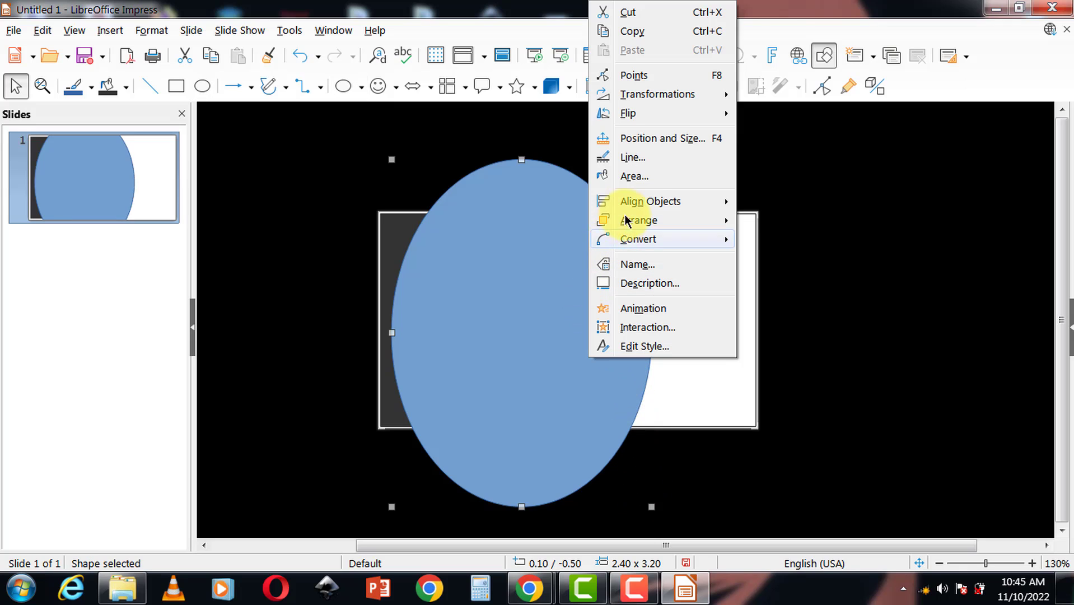
click(638, 176)
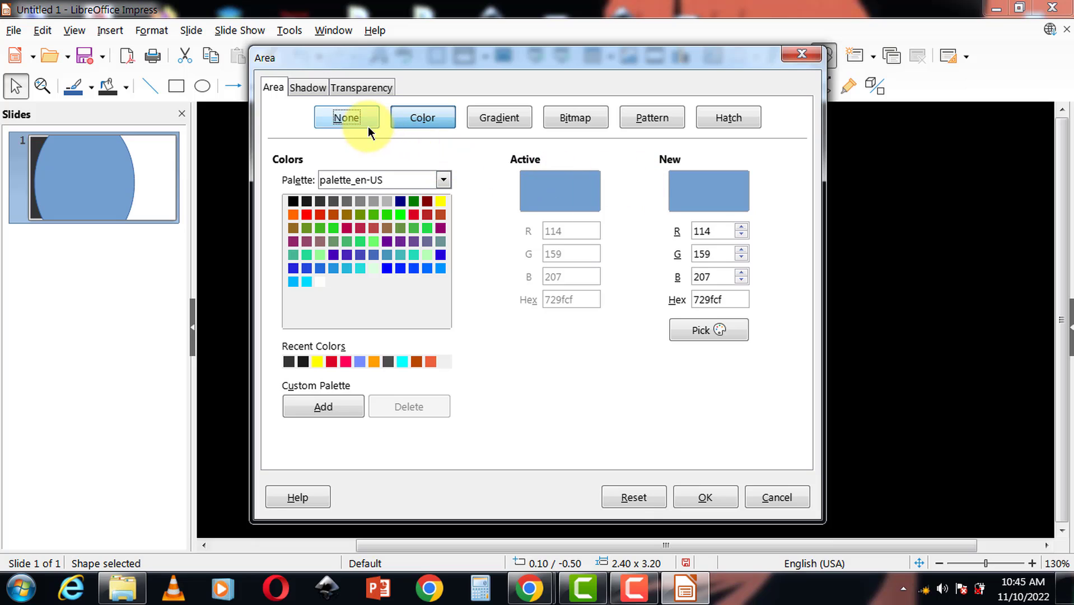
click(350, 116)
click(690, 500)
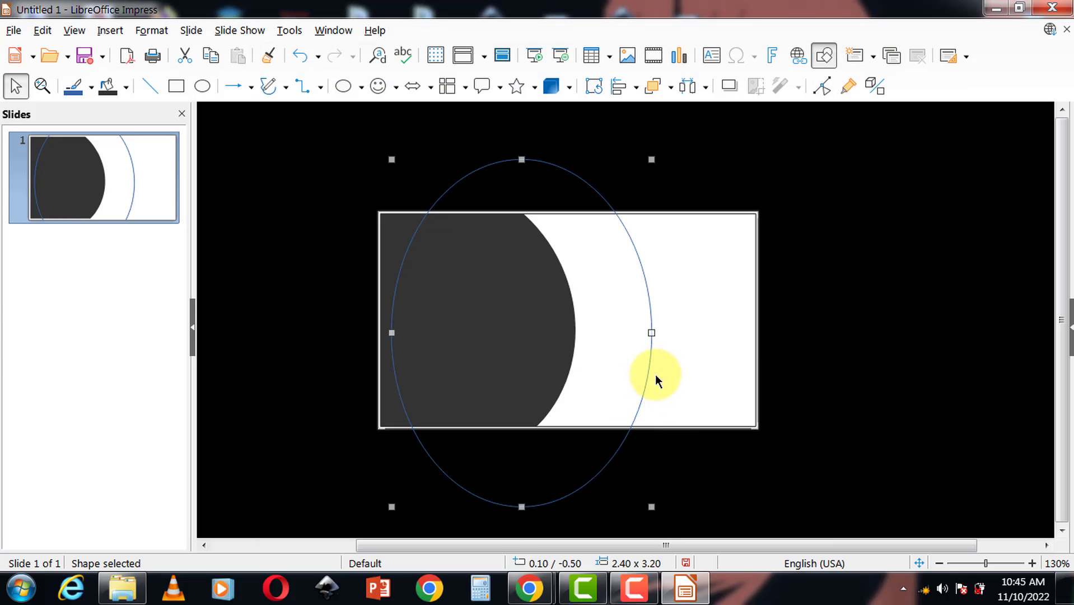
- Widen the unfilled oval from its left side to about 2.60 in, so it slightly overhangs the slide's left edge
scroll(631, 349, up, 2)
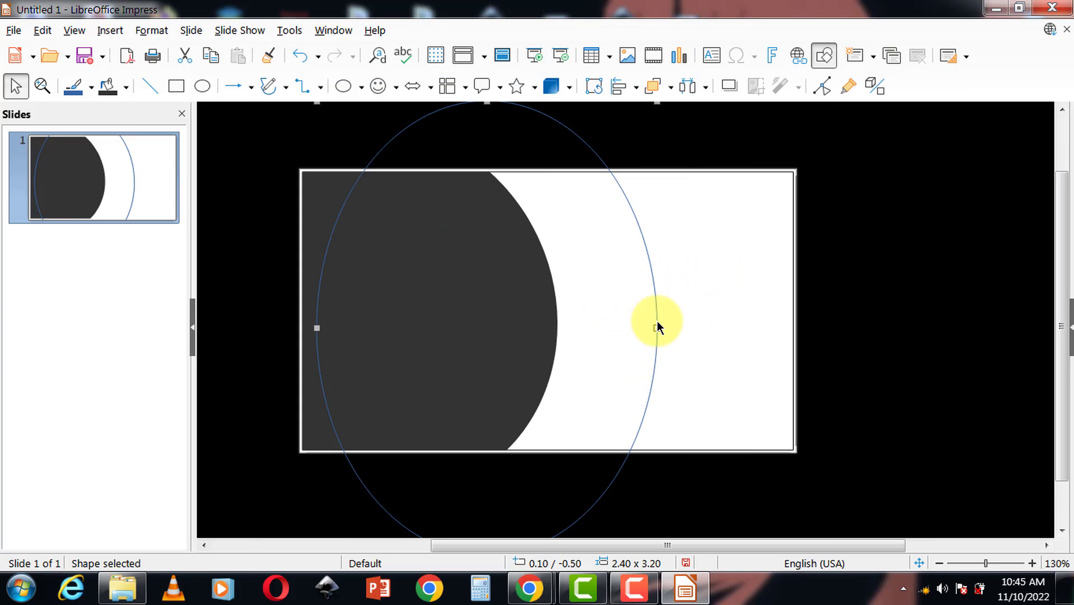
scroll(647, 328, down, 1)
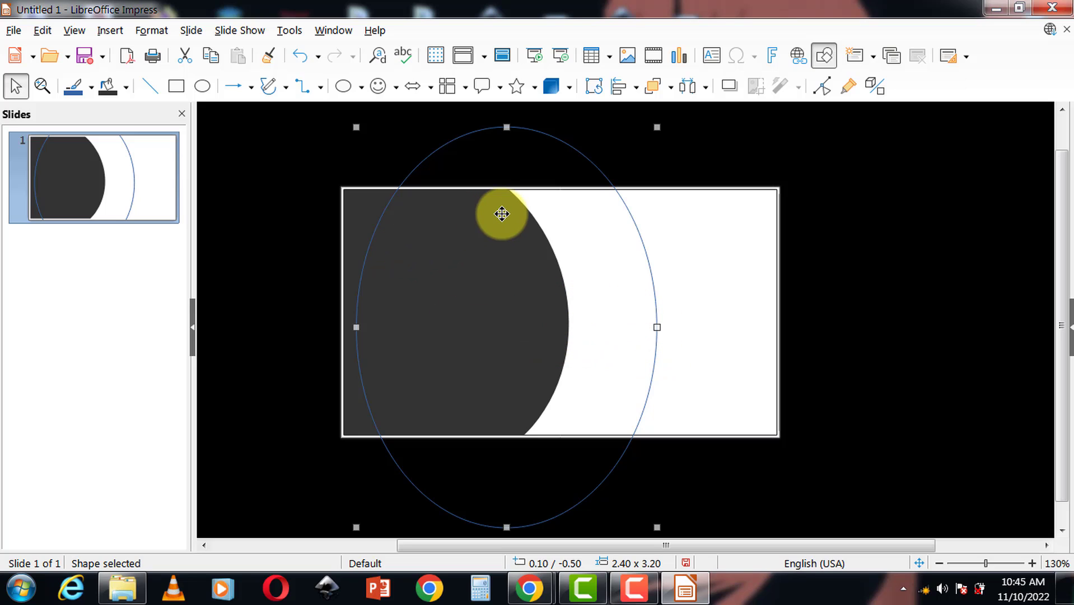
scroll(501, 224, down, 1)
scroll(505, 266, down, 2)
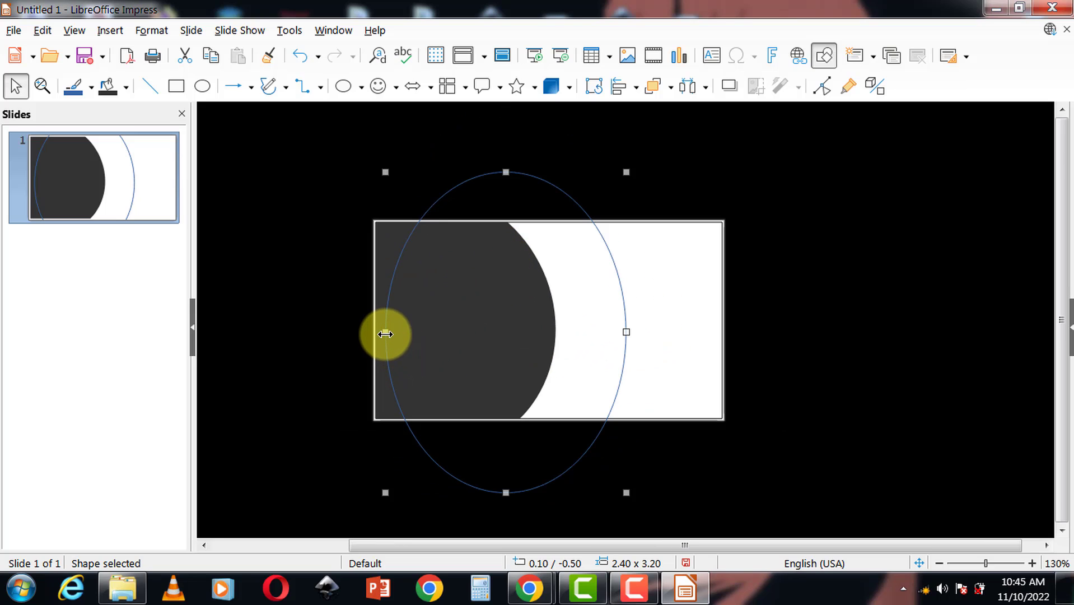
drag(384, 332, 364, 341)
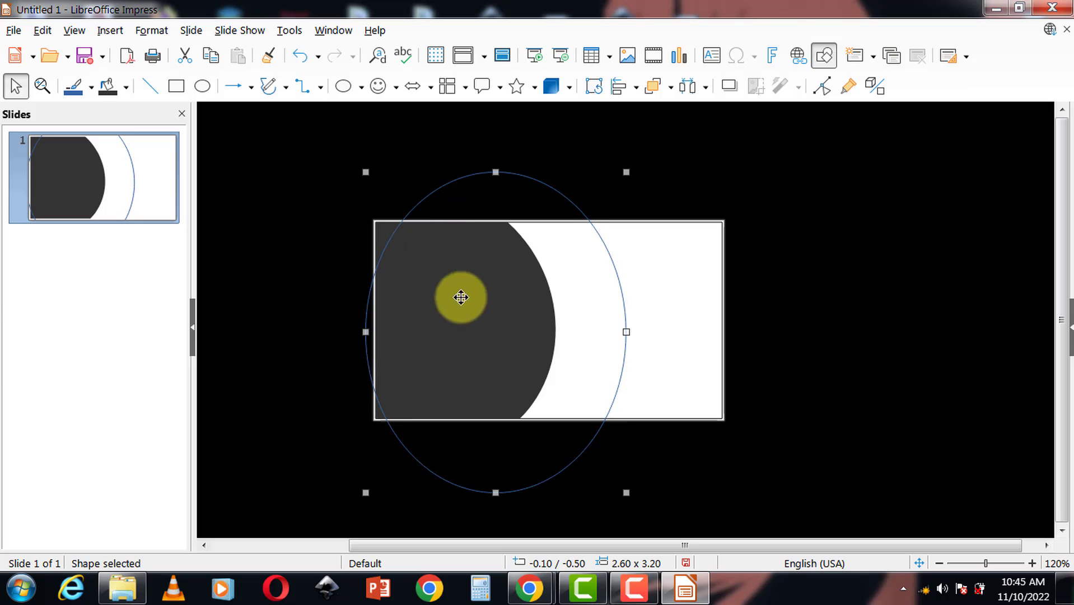
scroll(526, 276, down, 2)
scroll(602, 489, up, 1)
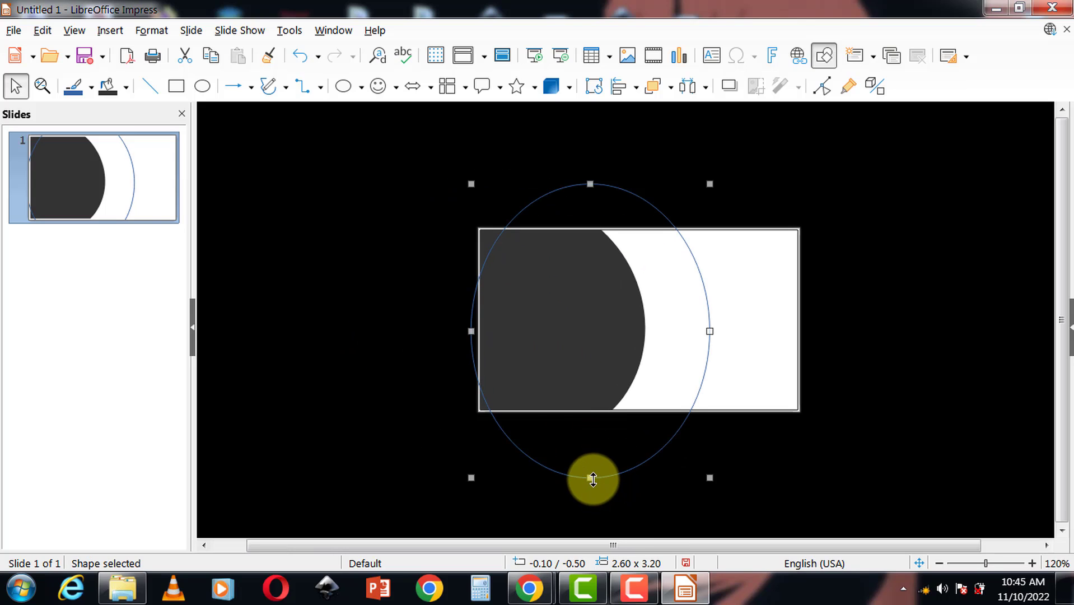
- Stretch the unfilled oval downward to about 2.60 × 3.40 in and move it up and left to about -0.60 / -0.80
drag(592, 479, 594, 495)
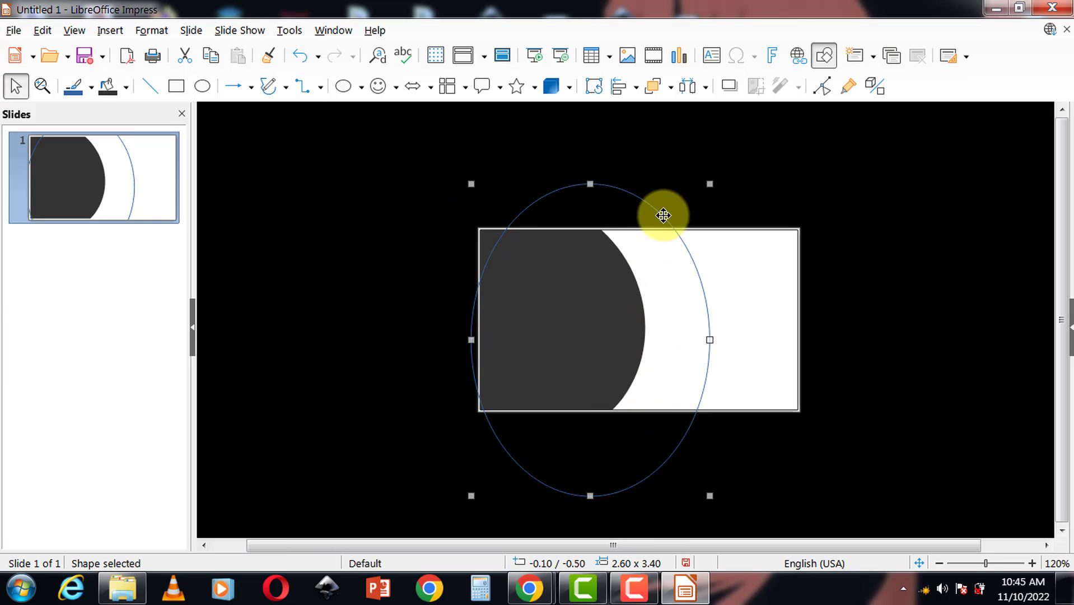
drag(661, 216, 616, 184)
- Rotate the unfilled oval slightly clockwise so its upper end tilts toward the slide's right side
click(580, 163)
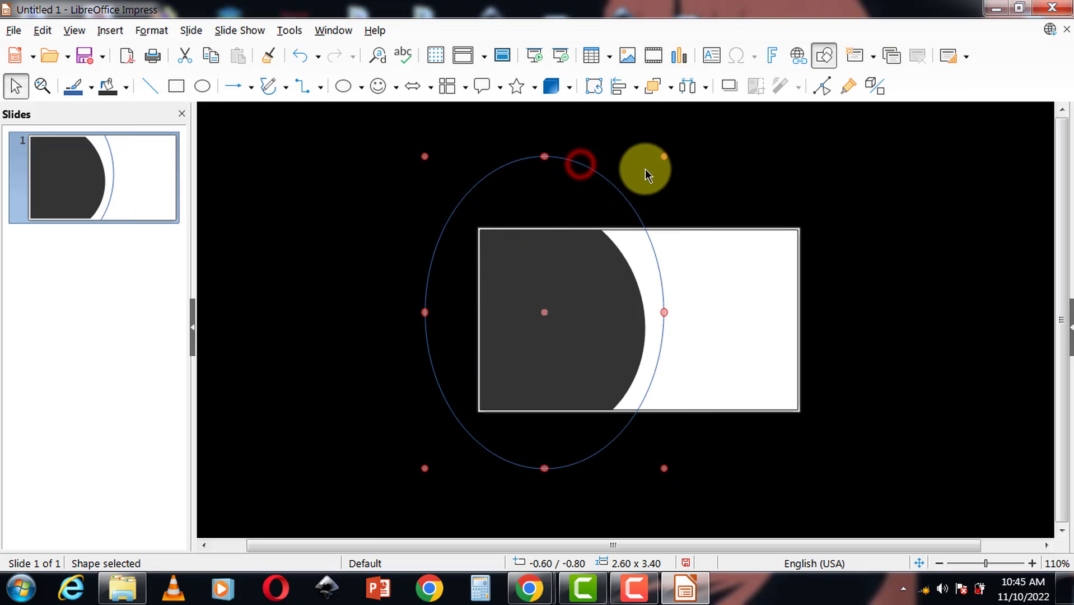
drag(662, 156, 713, 190)
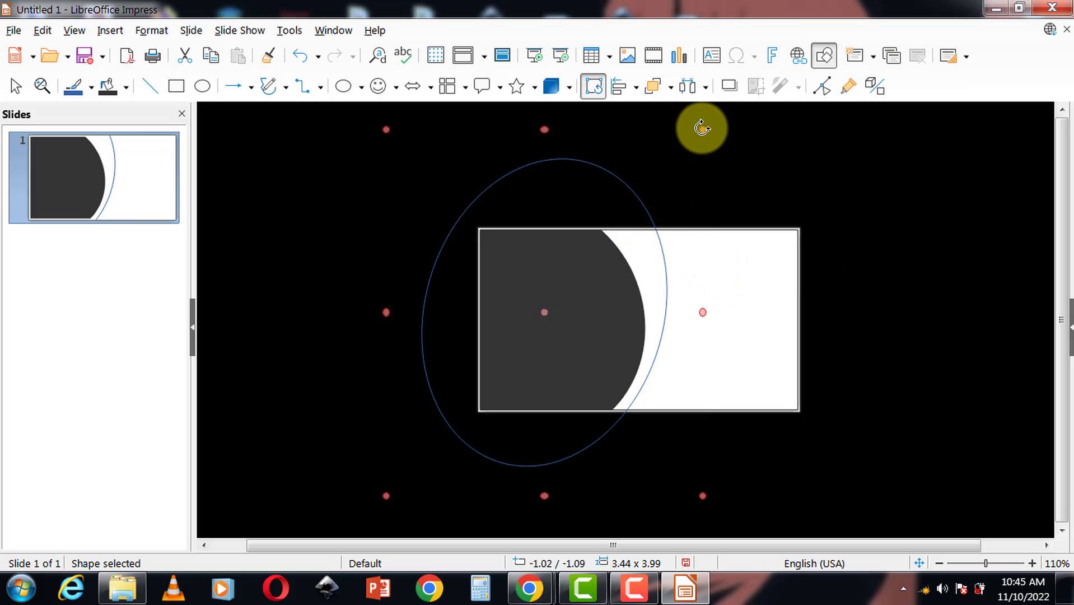
drag(701, 132, 693, 128)
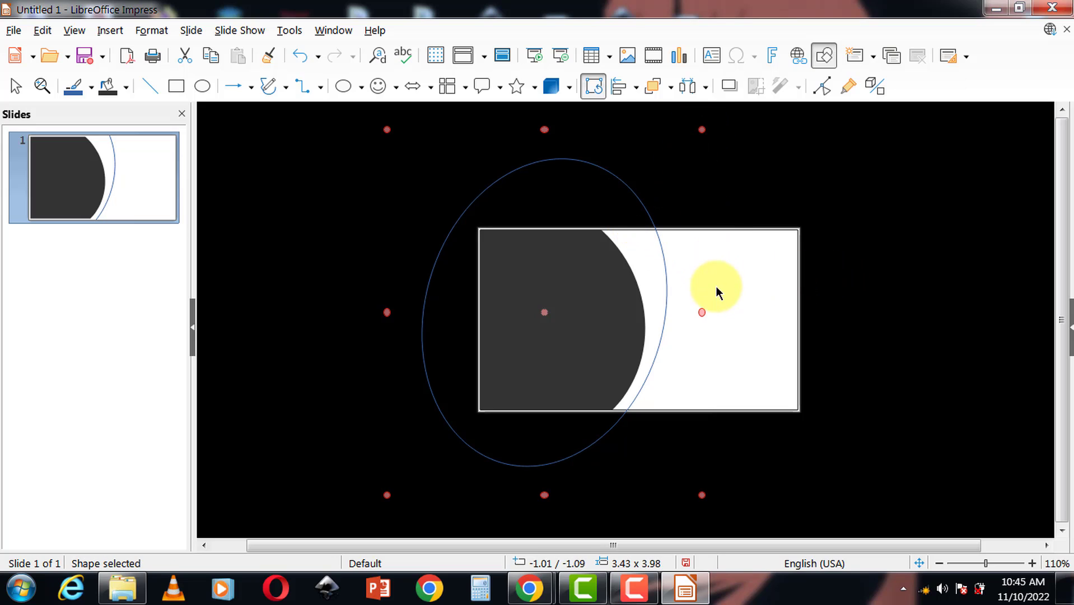
- Widen the tilted oval from its left side to an overall size of about 4.02 × 4.15 in
scroll(705, 294, up, 2)
scroll(646, 274, down, 1)
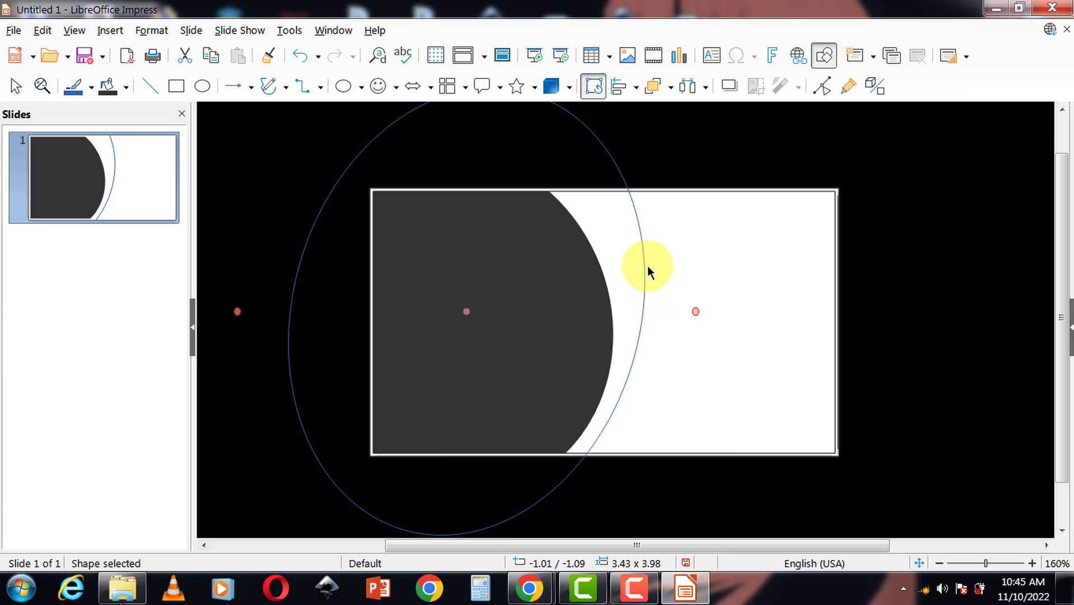
click(635, 214)
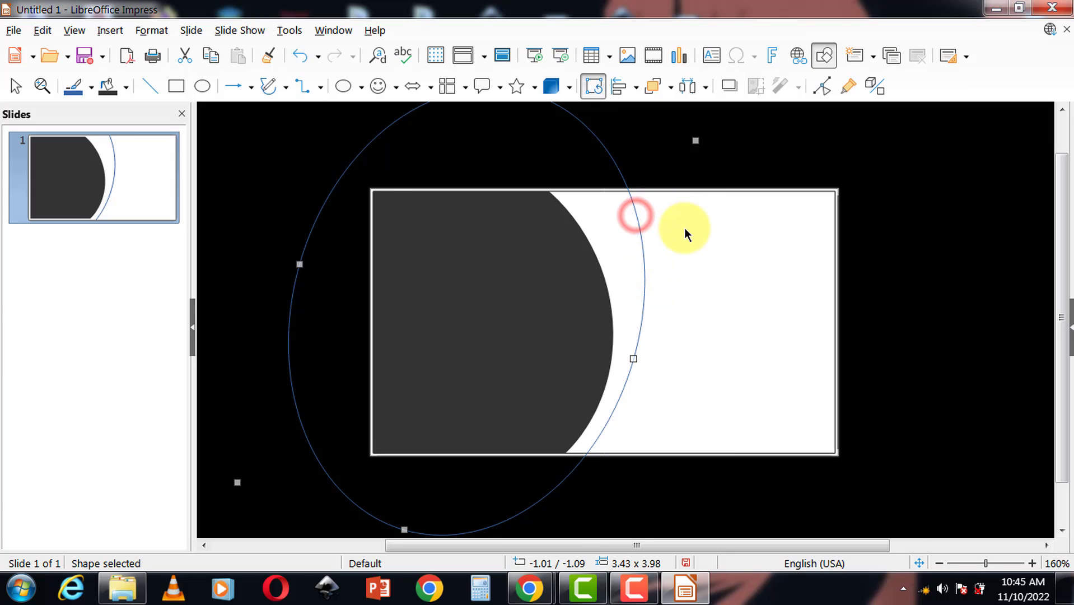
scroll(684, 227, down, 1)
drag(350, 261, 272, 272)
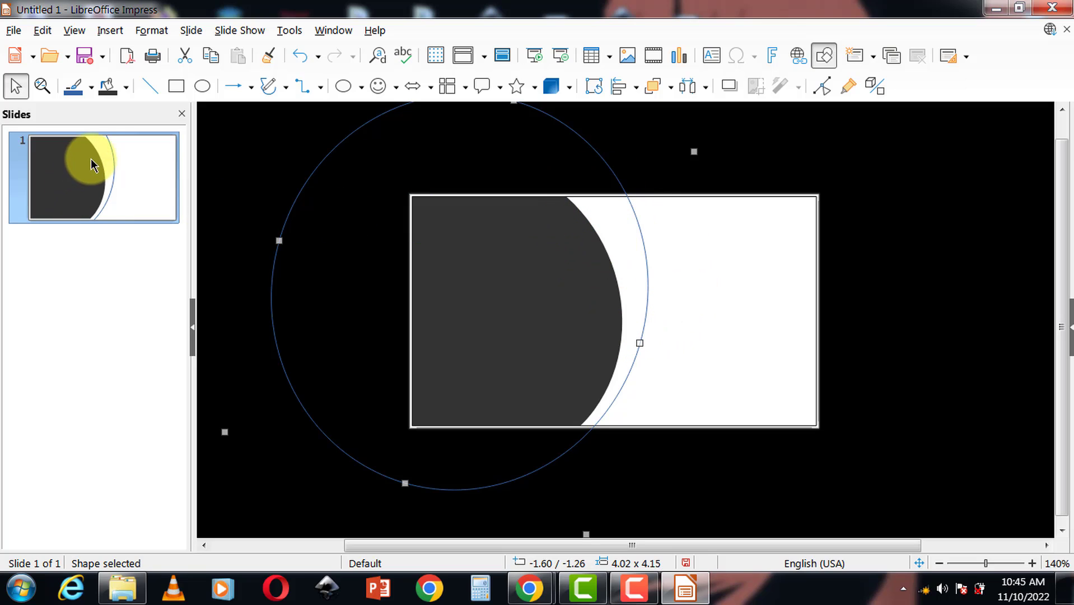
- Fill the tilted oval with yellow (ffff00)
click(589, 143)
right_click(589, 145)
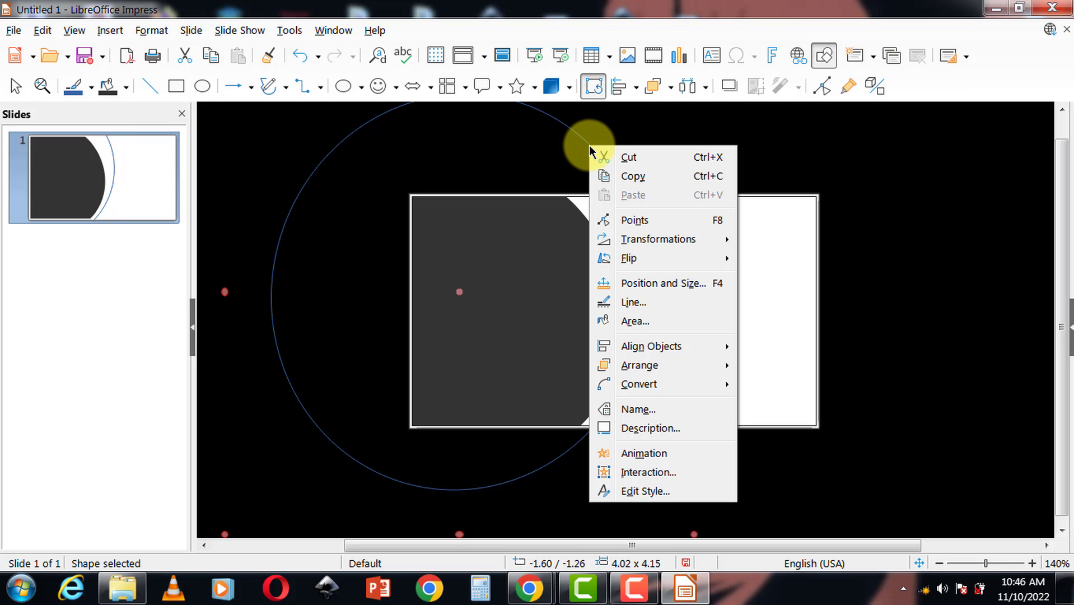
click(655, 320)
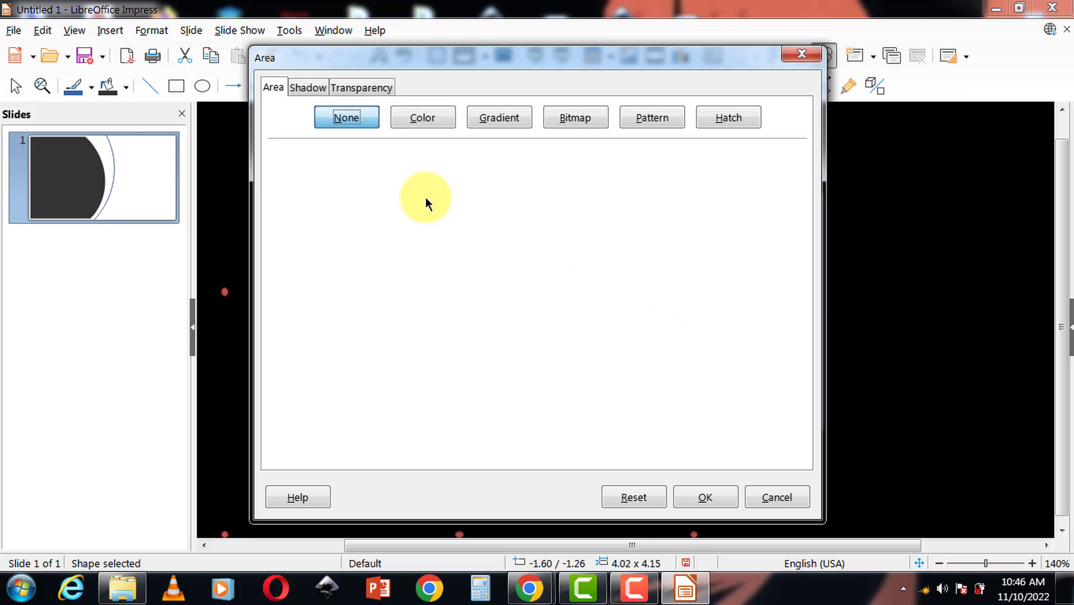
click(430, 119)
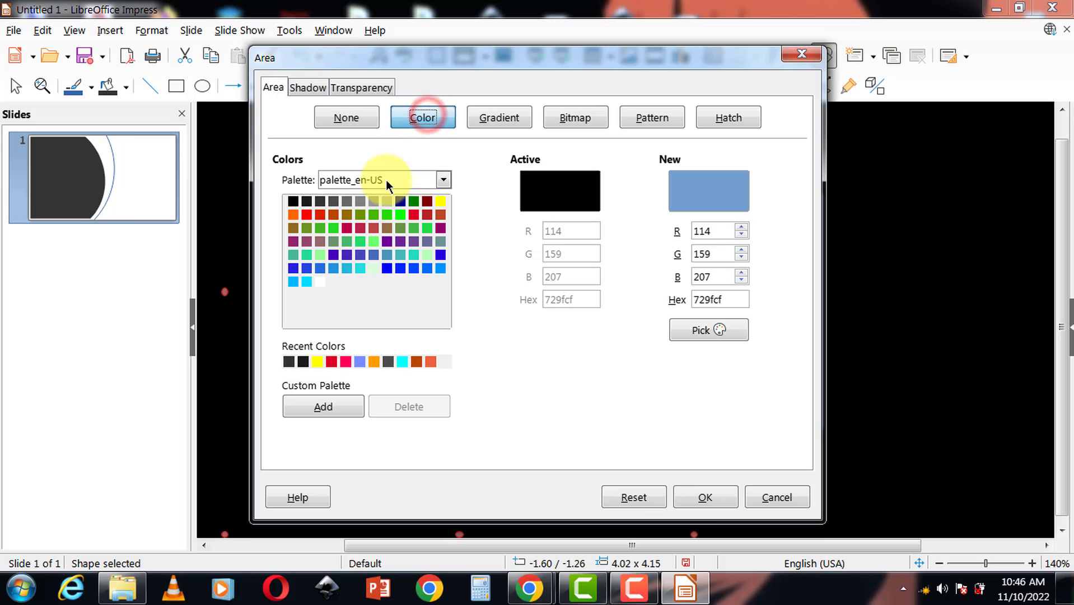
click(440, 200)
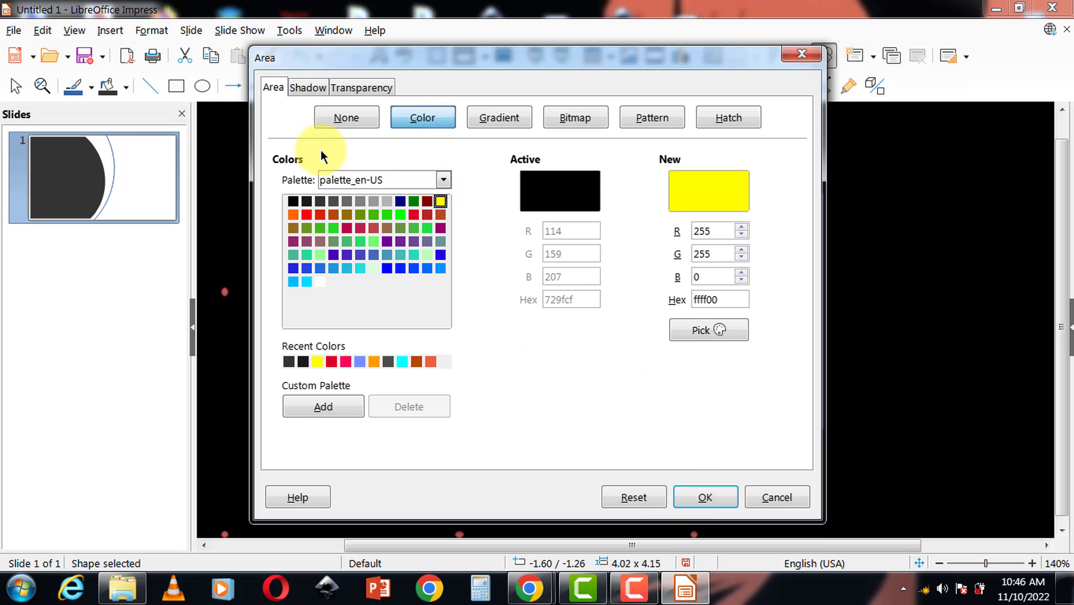
click(694, 497)
- Remove the yellow oval's outline by setting its line style to none, and deselect it
right_click(607, 285)
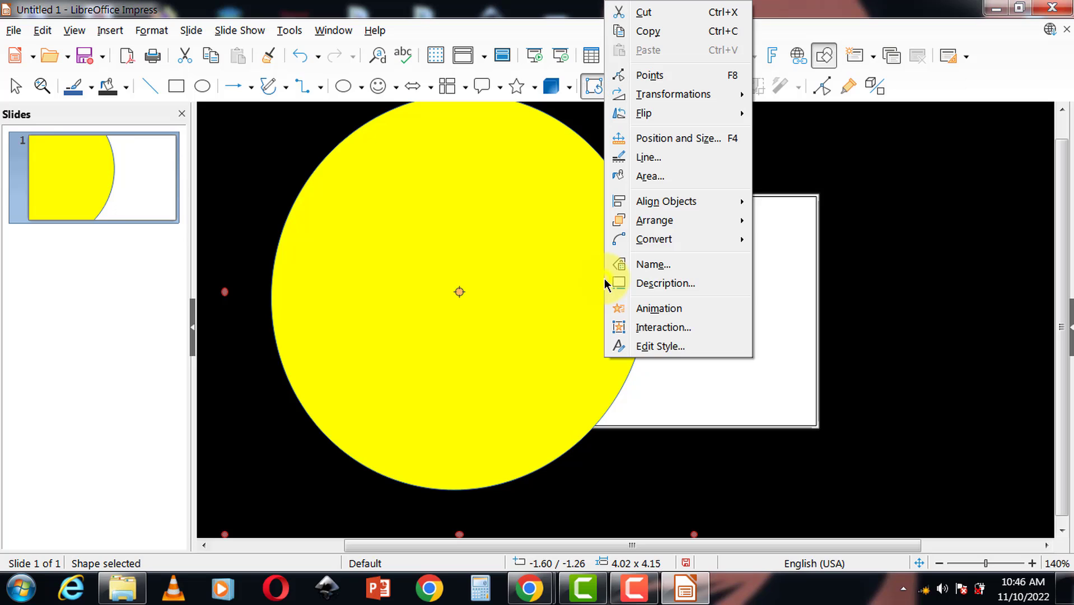
mouse_move(619, 238)
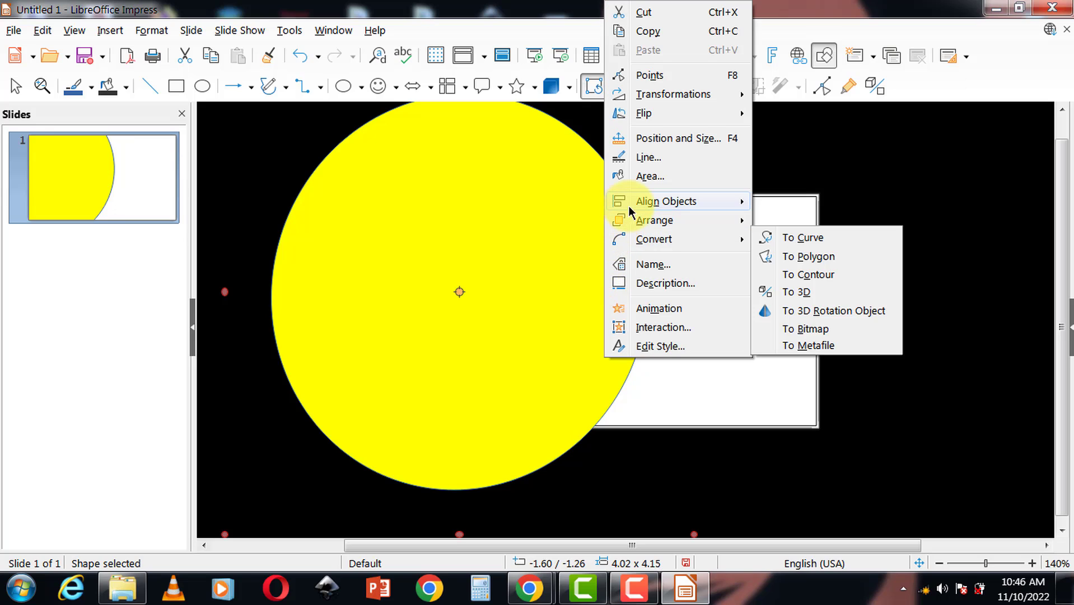
click(650, 159)
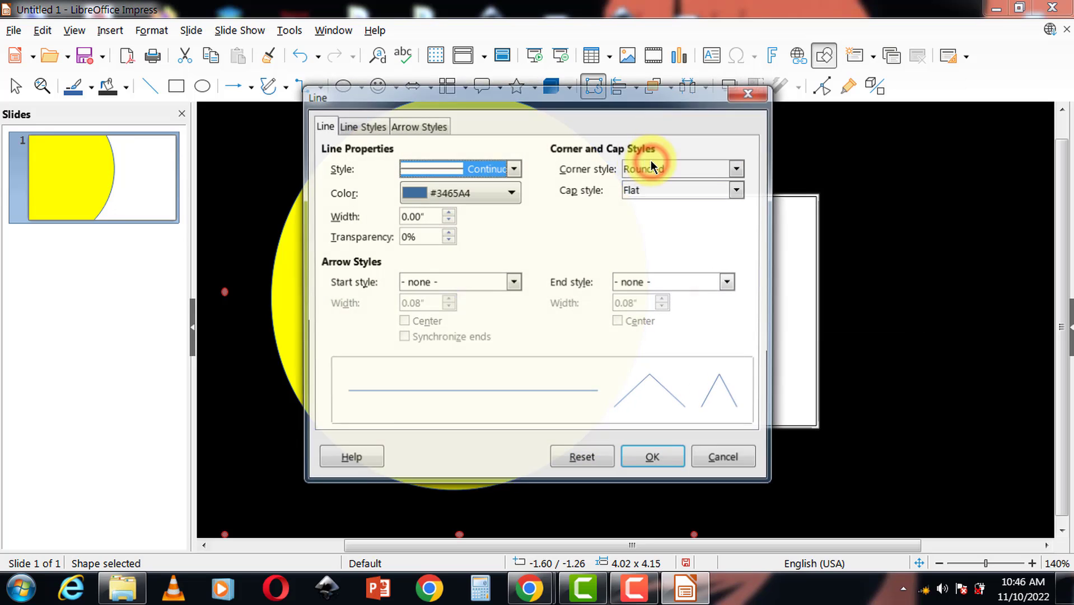
click(514, 167)
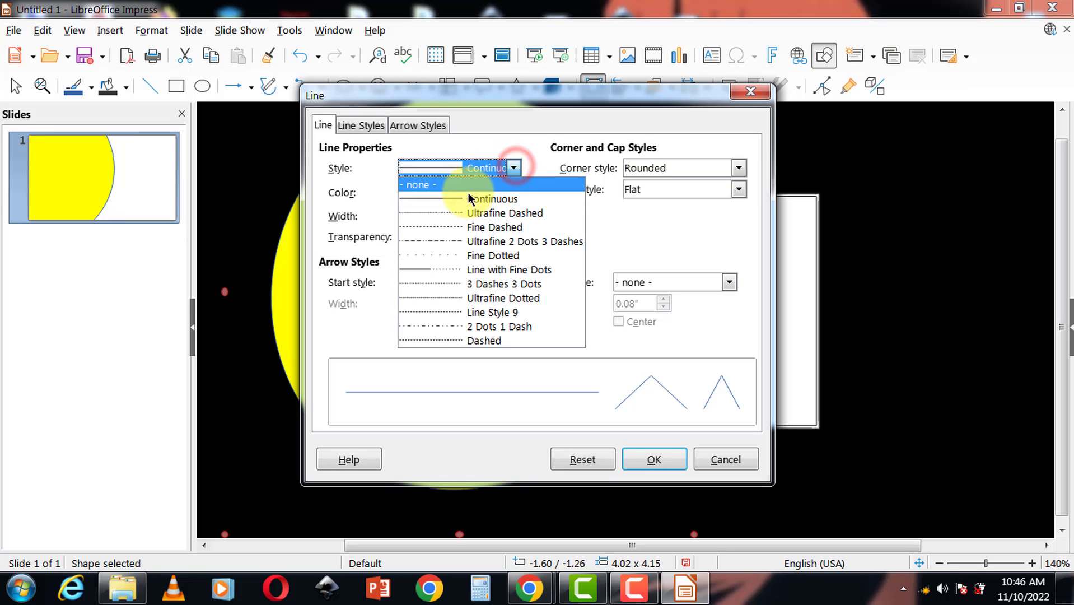
click(468, 182)
click(662, 459)
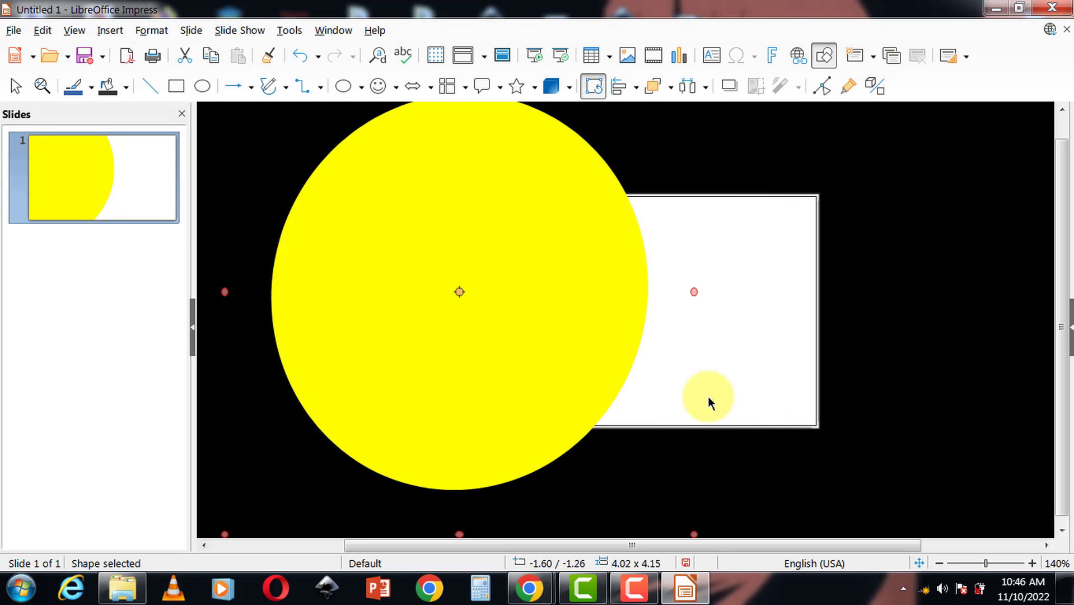
click(926, 280)
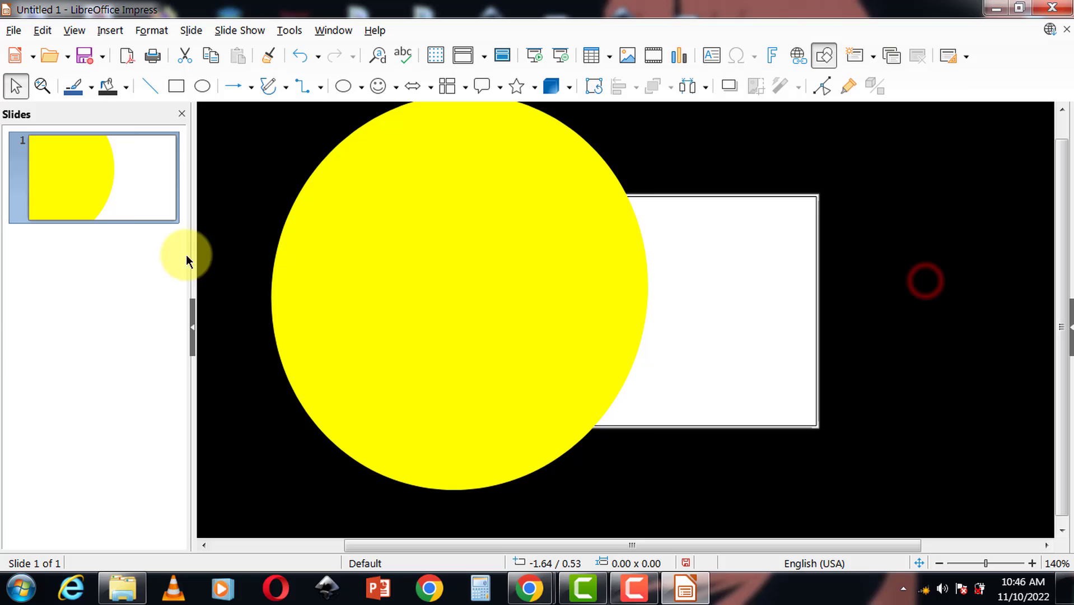
- Draw a full-height rectangle from the slide's upper-right corner to just short of its left edge
click(181, 87)
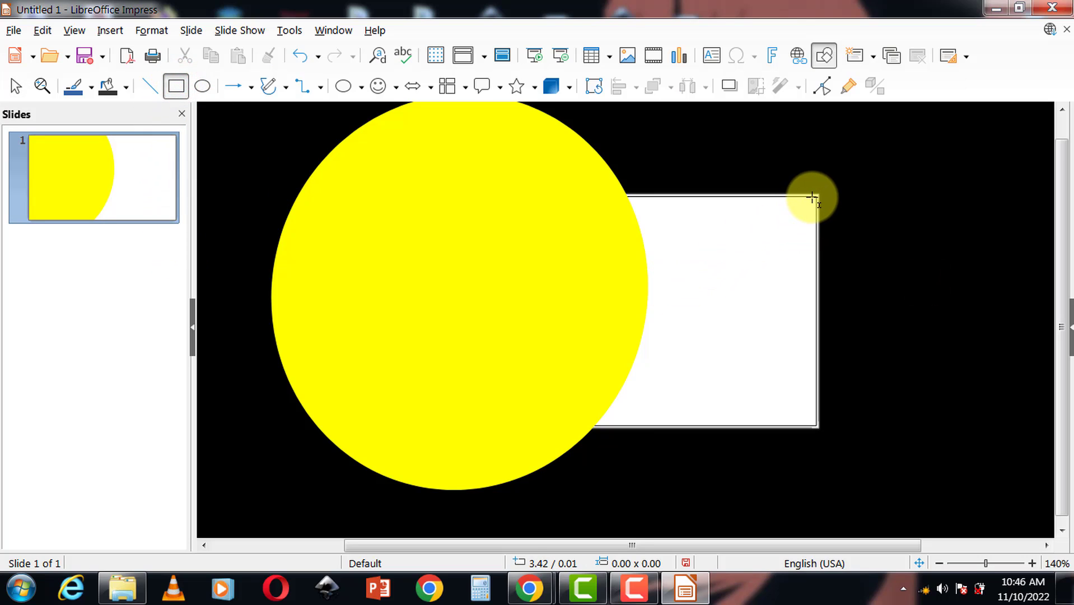
drag(815, 197, 433, 424)
- Try removing the yellow oval's fill by setting its area to None, and undo the change
click(375, 209)
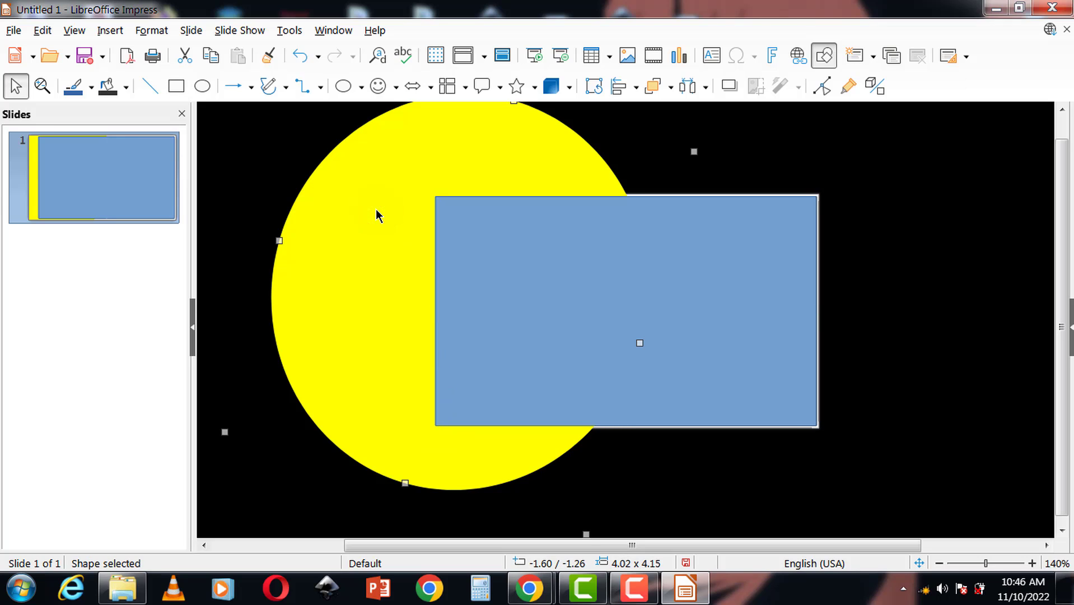
right_click(375, 210)
click(421, 385)
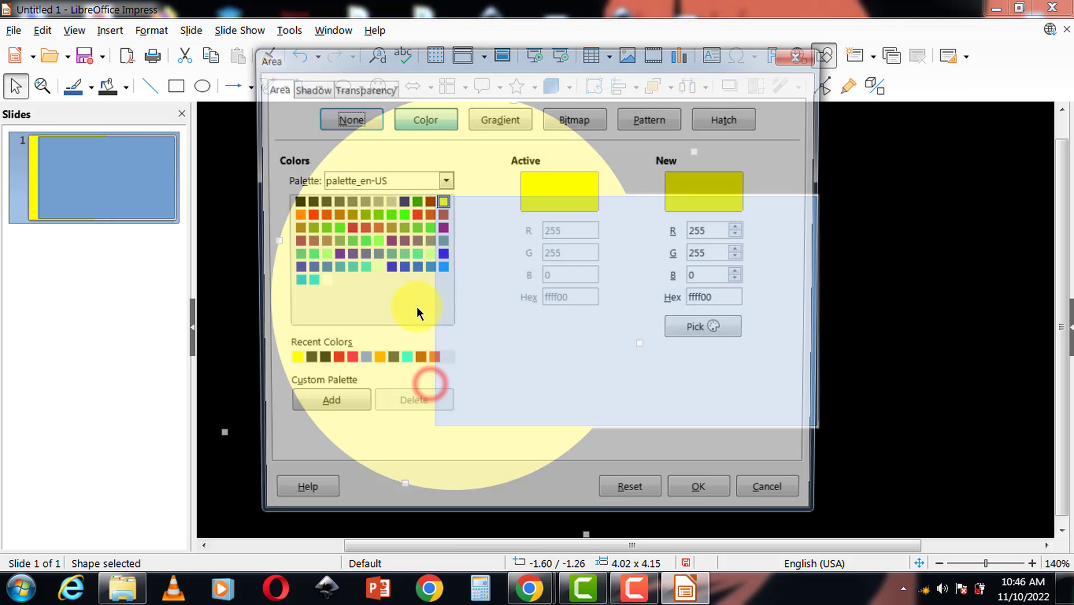
click(347, 118)
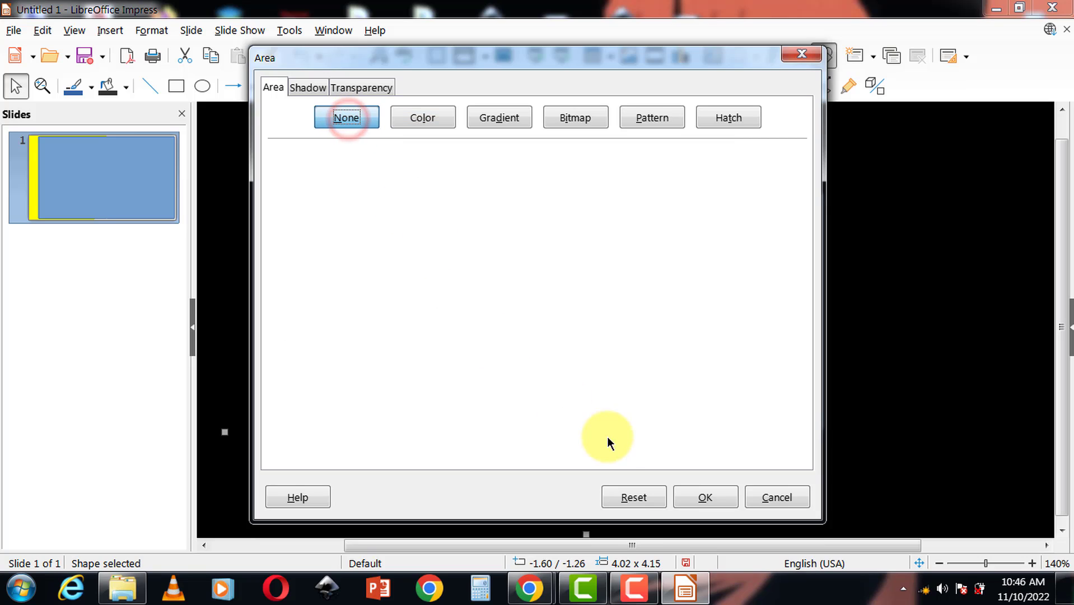
click(696, 500)
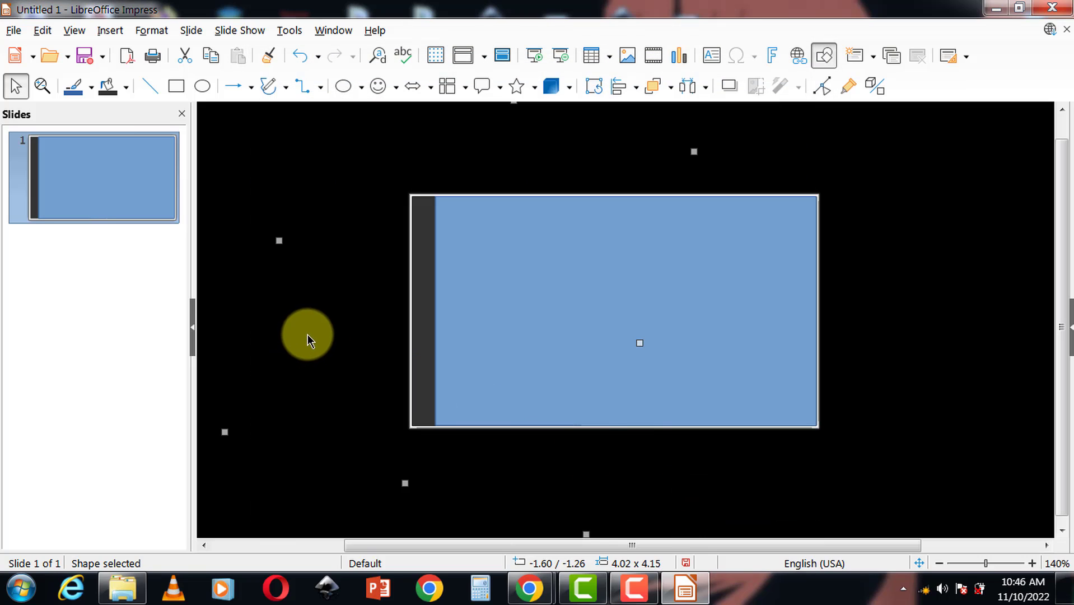
right_click(311, 295)
click(327, 171)
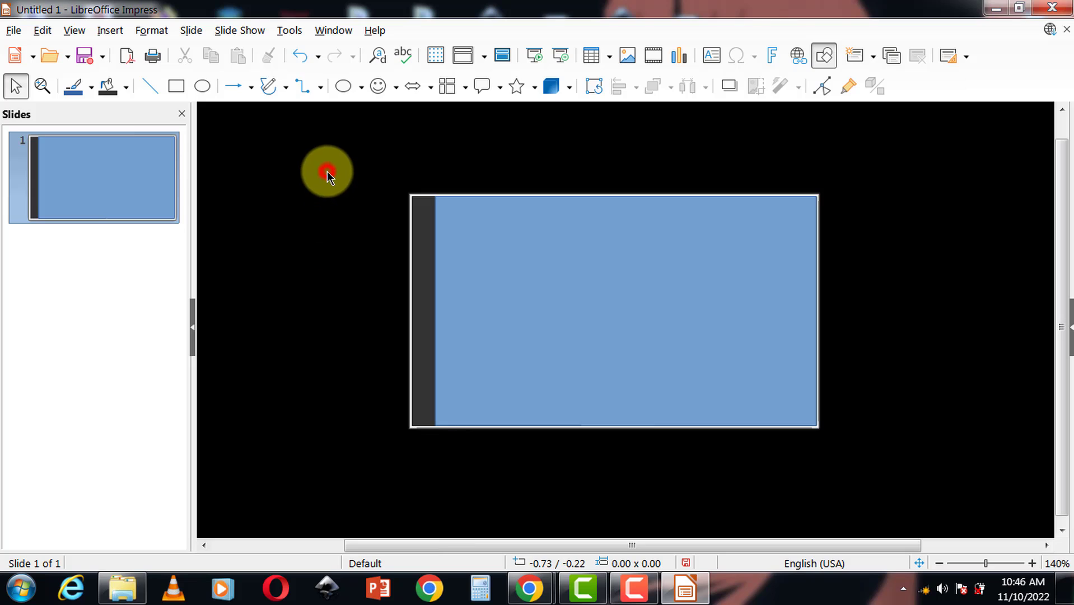
key(ctrl+z)
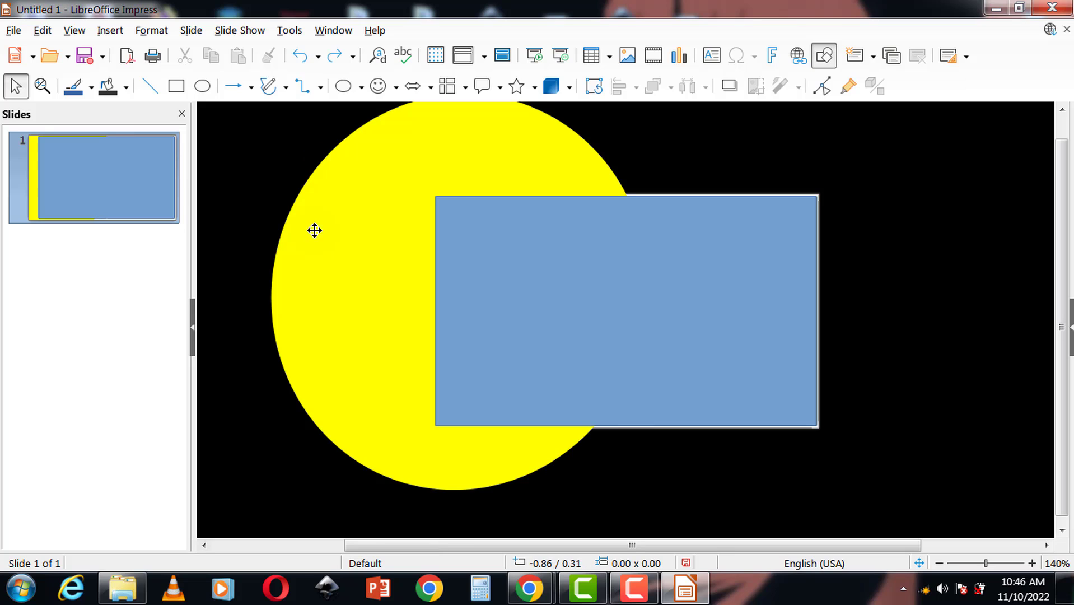
- Give the yellow oval an outline again by setting its line style to Continuous
click(324, 220)
right_click(410, 194)
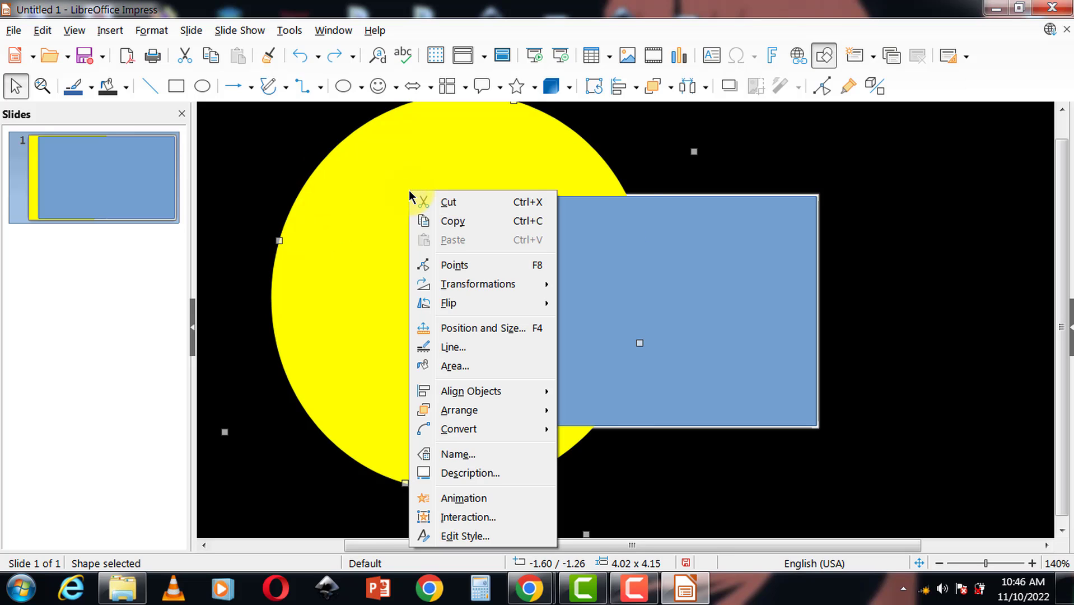
click(466, 353)
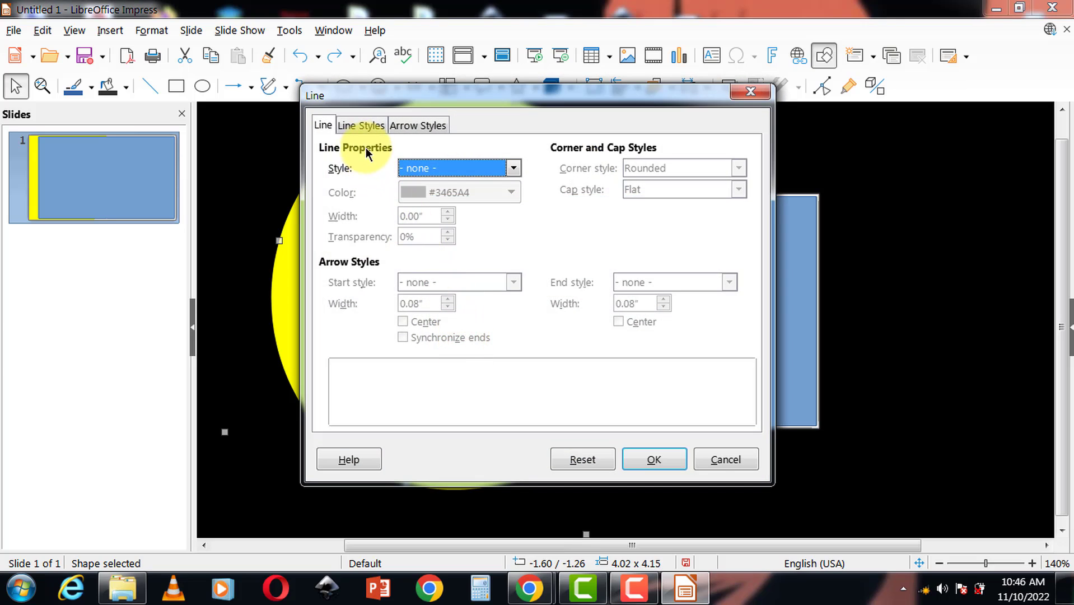
click(360, 124)
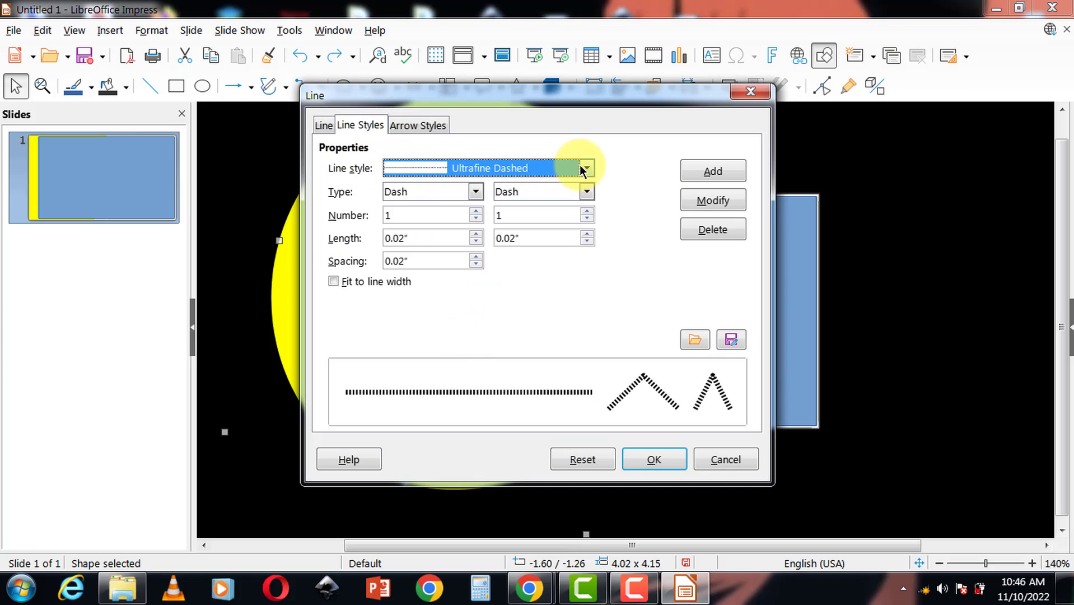
click(323, 124)
click(514, 168)
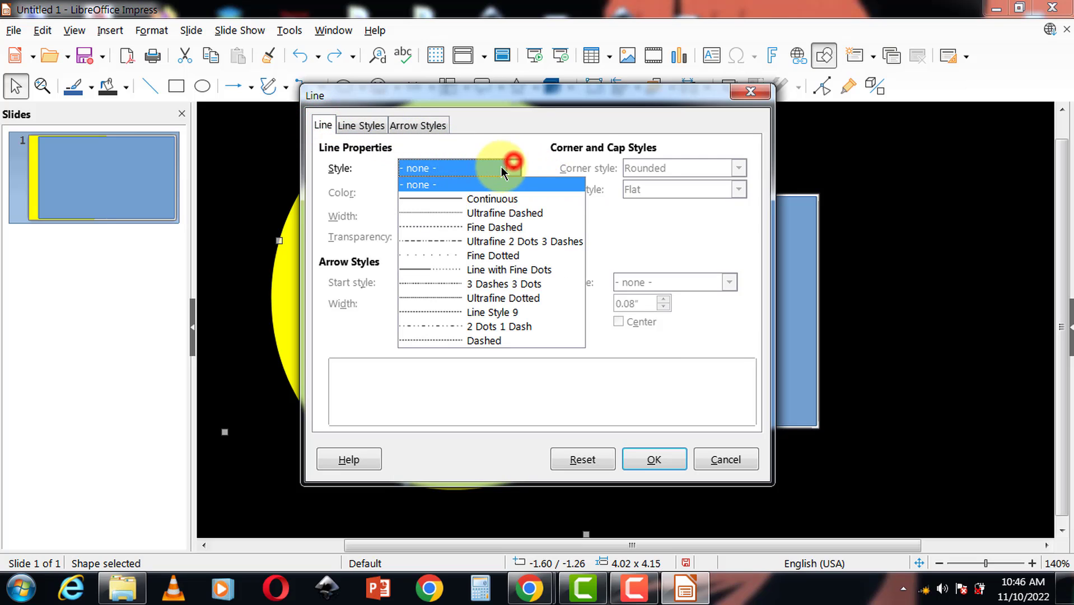
click(468, 194)
click(652, 459)
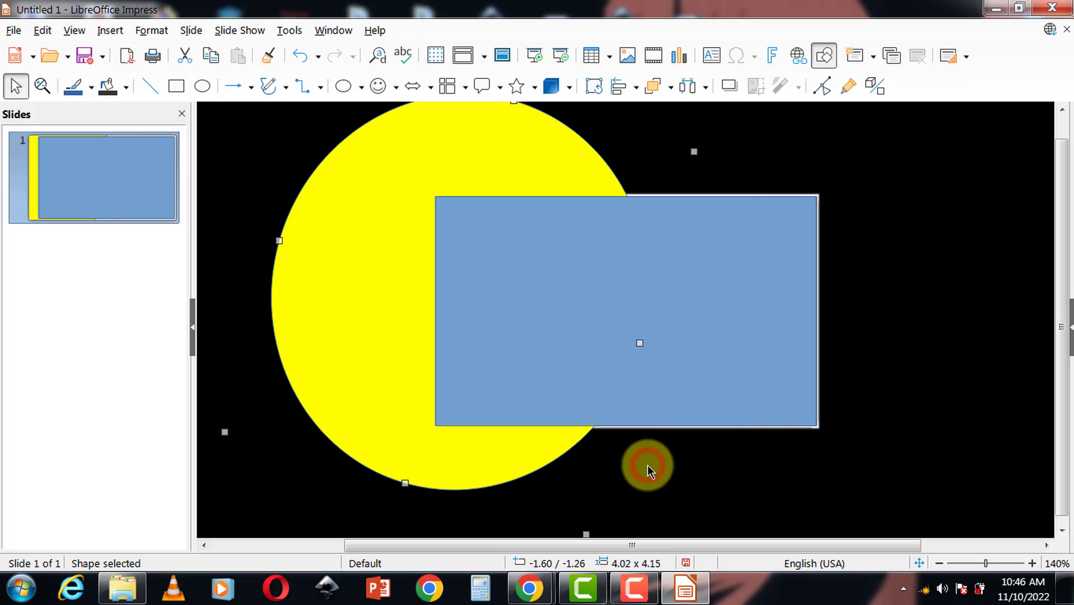
- Remove the outlined oval's yellow fill by setting its area to None
right_click(391, 245)
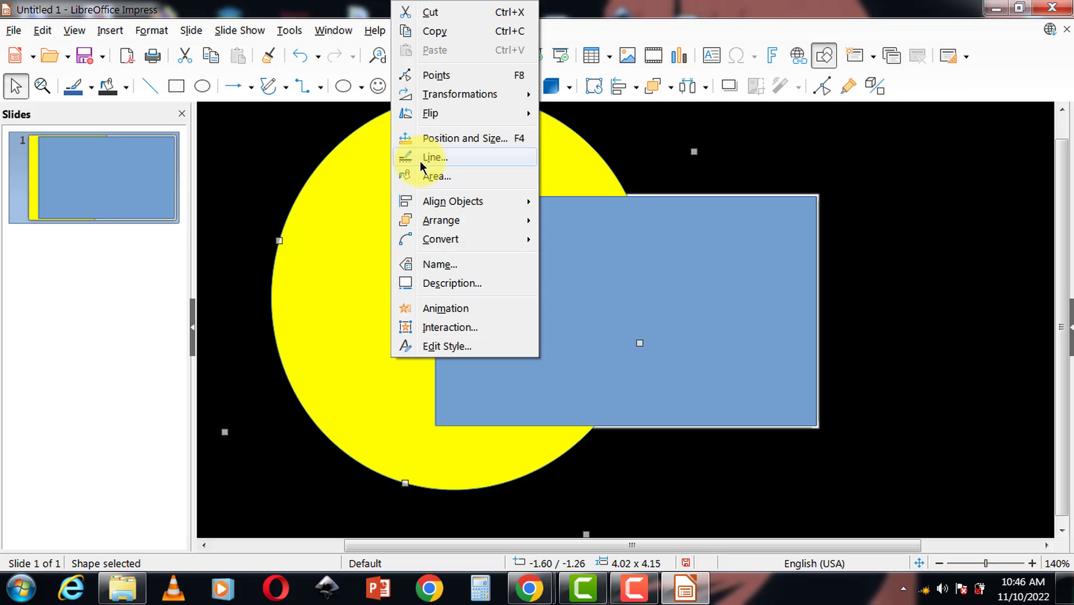
click(434, 175)
click(348, 117)
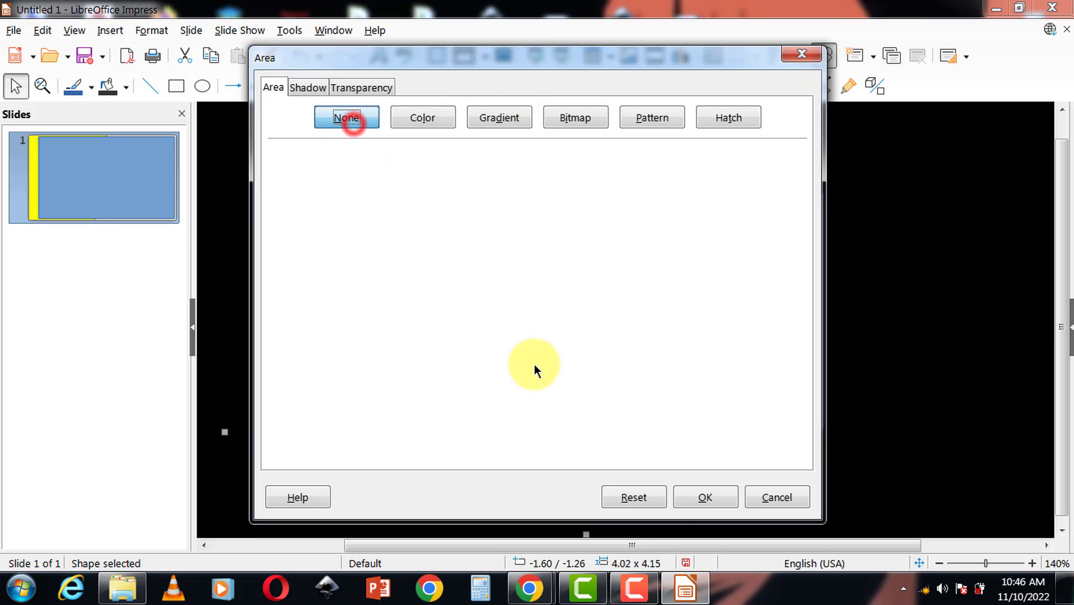
click(697, 503)
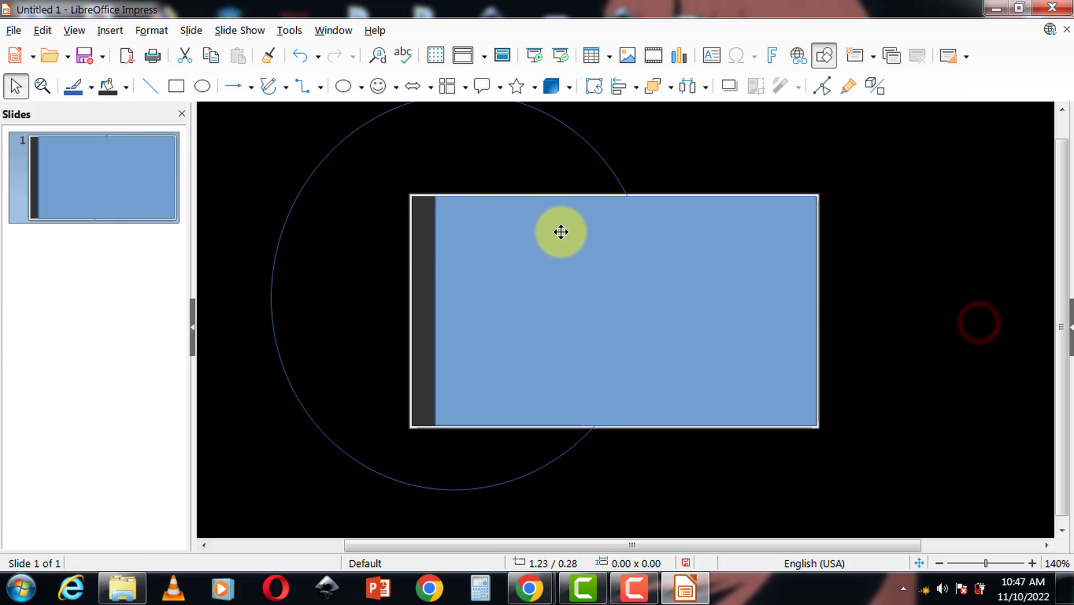
- Extend the blue rectangle to the slide's left edge, making it about 3.46 × 1.96 in
click(507, 247)
drag(436, 311, 415, 316)
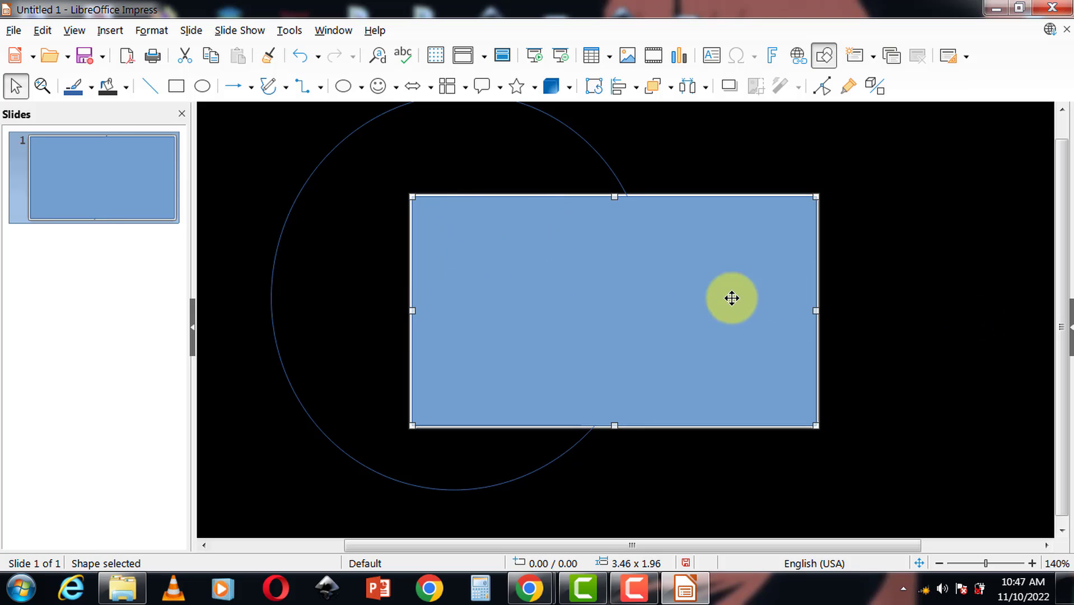
- Fill the large outlined oval behind the blue rectangle with solid yellow
scroll(417, 437, up, 3)
scroll(416, 474, up, 8)
scroll(439, 440, down, 12)
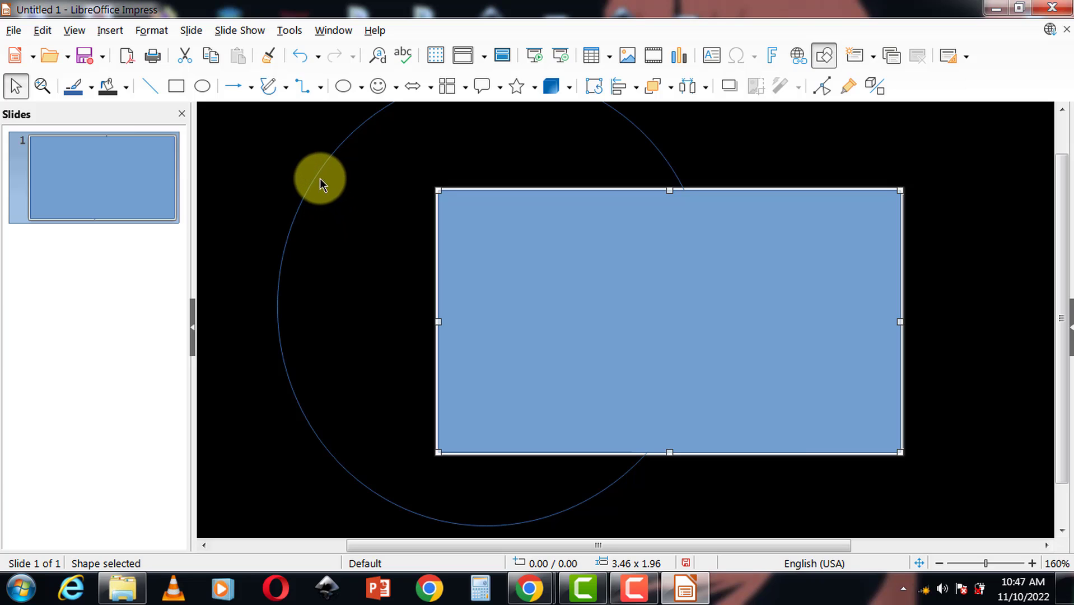
click(316, 173)
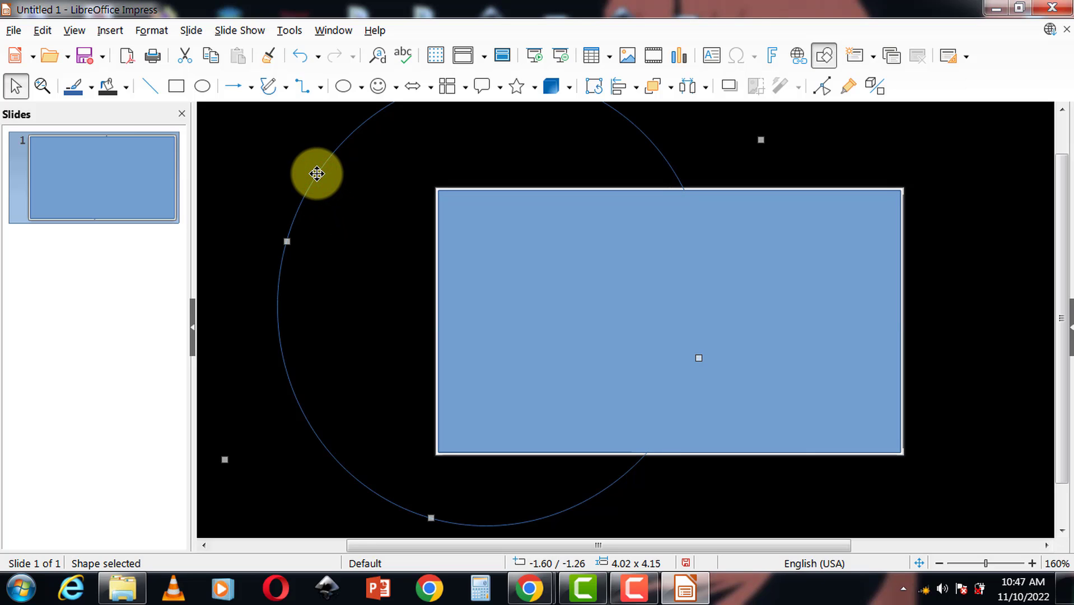
right_click(317, 174)
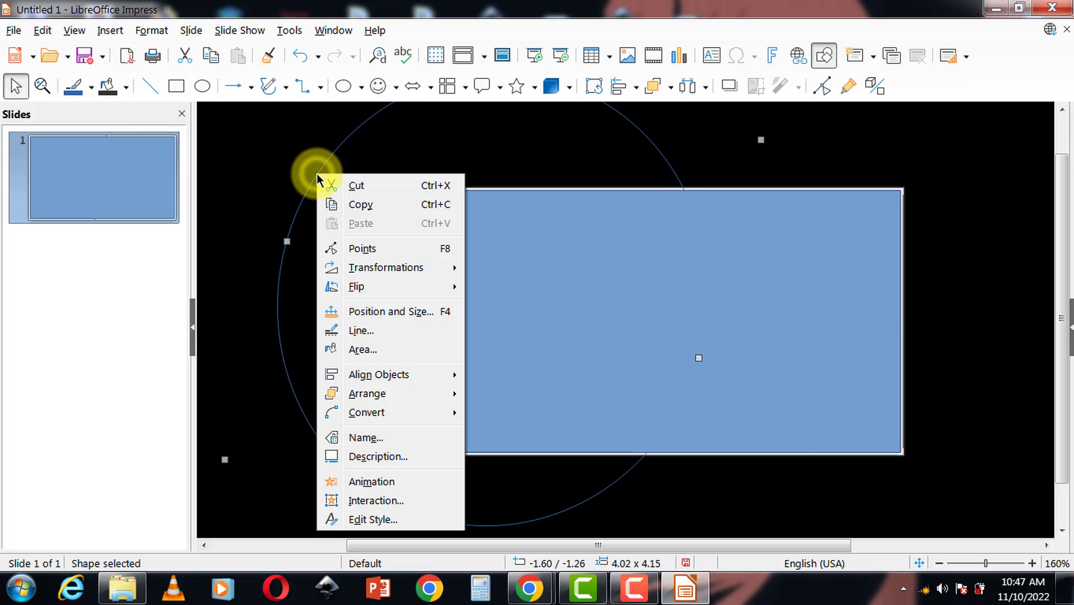
click(372, 347)
click(419, 120)
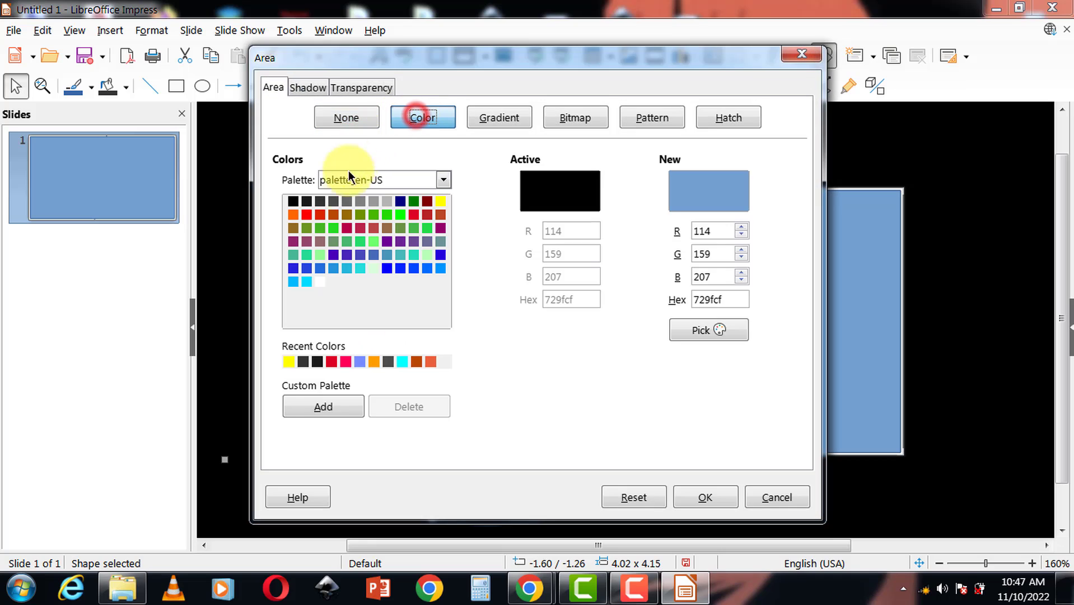
click(440, 201)
click(694, 495)
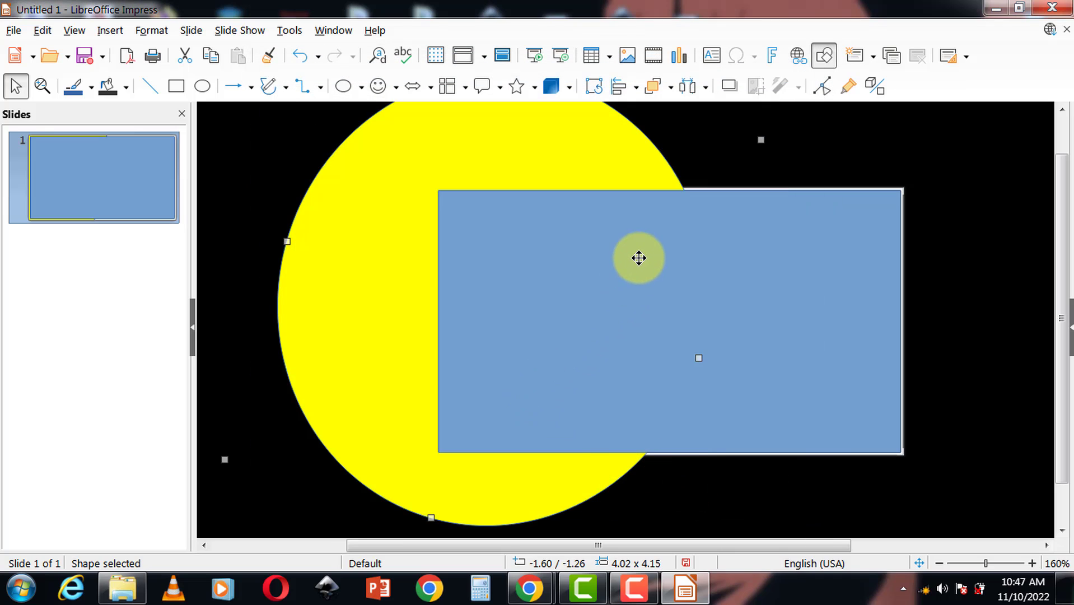
- Remove the blue rectangle's outline by setting its line style to none
click(639, 258)
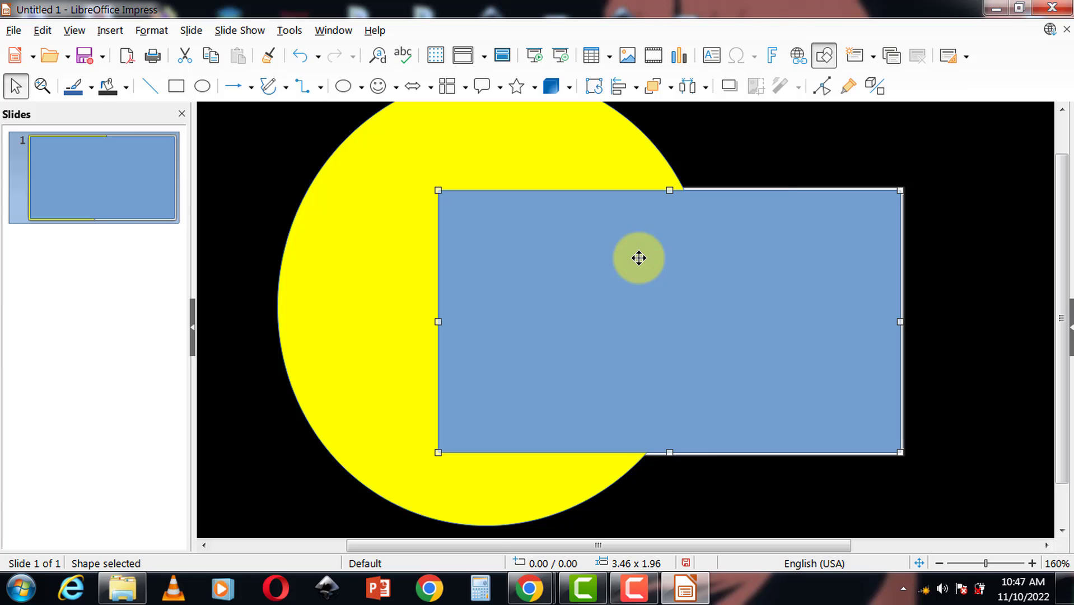
right_click(639, 258)
click(683, 159)
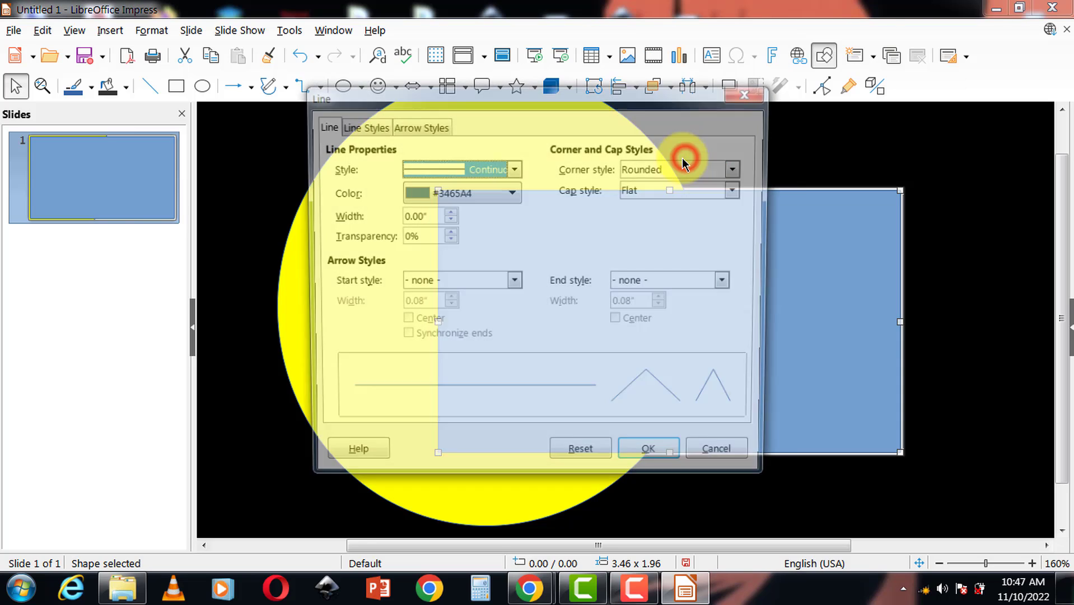
click(516, 170)
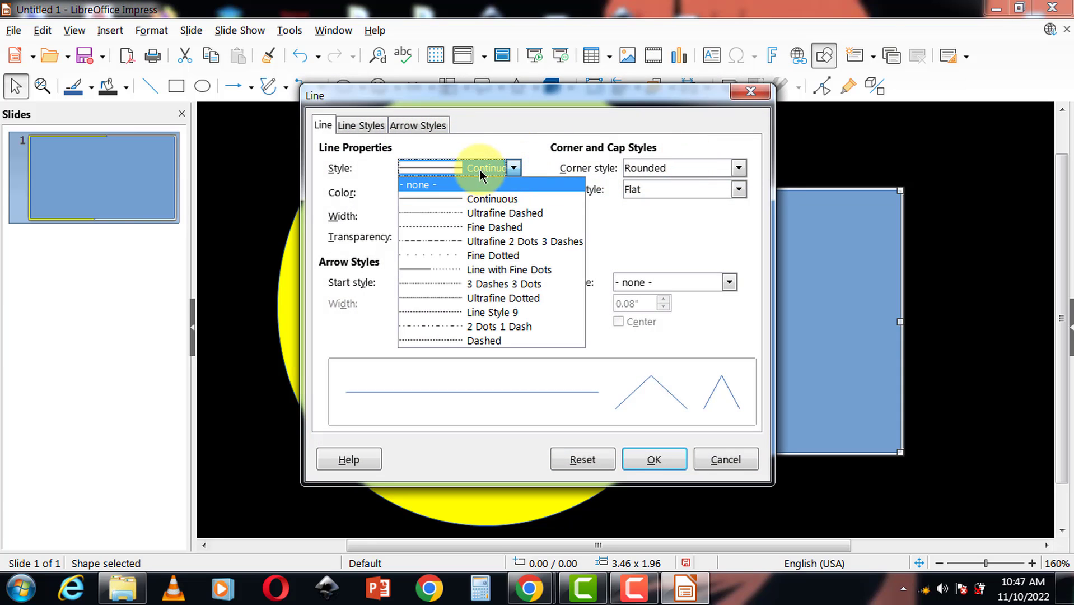
click(487, 184)
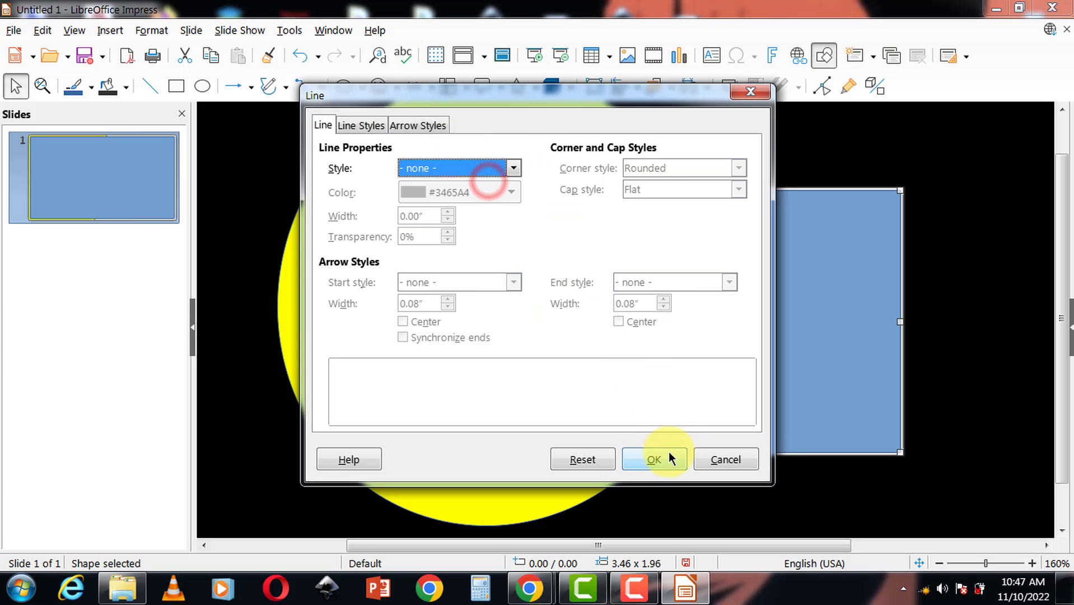
click(669, 453)
- Remove the yellow oval's outline by setting its line style to none
click(363, 228)
right_click(364, 228)
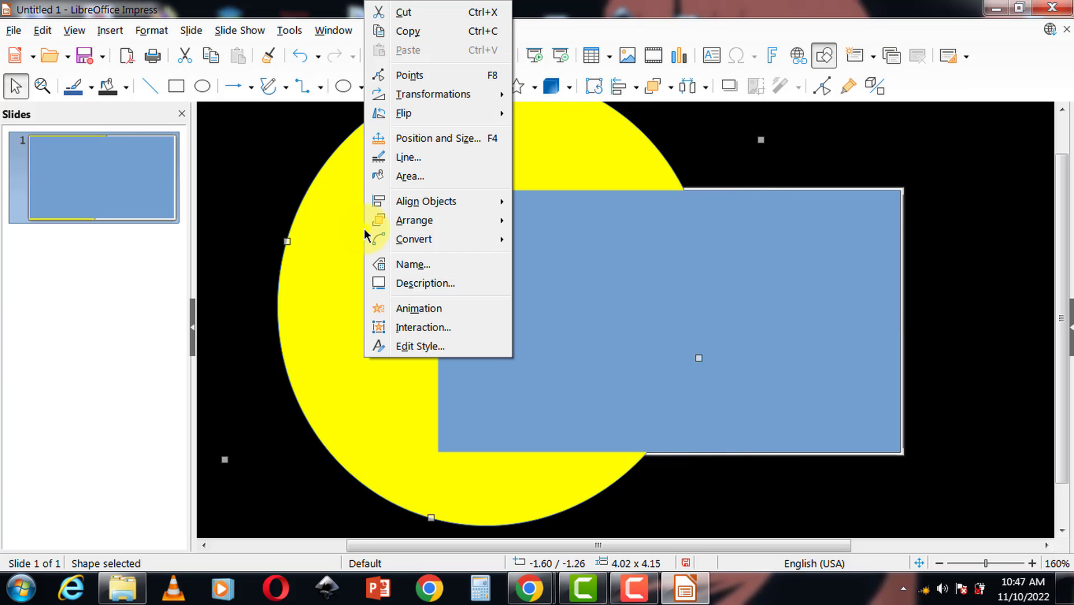
click(447, 167)
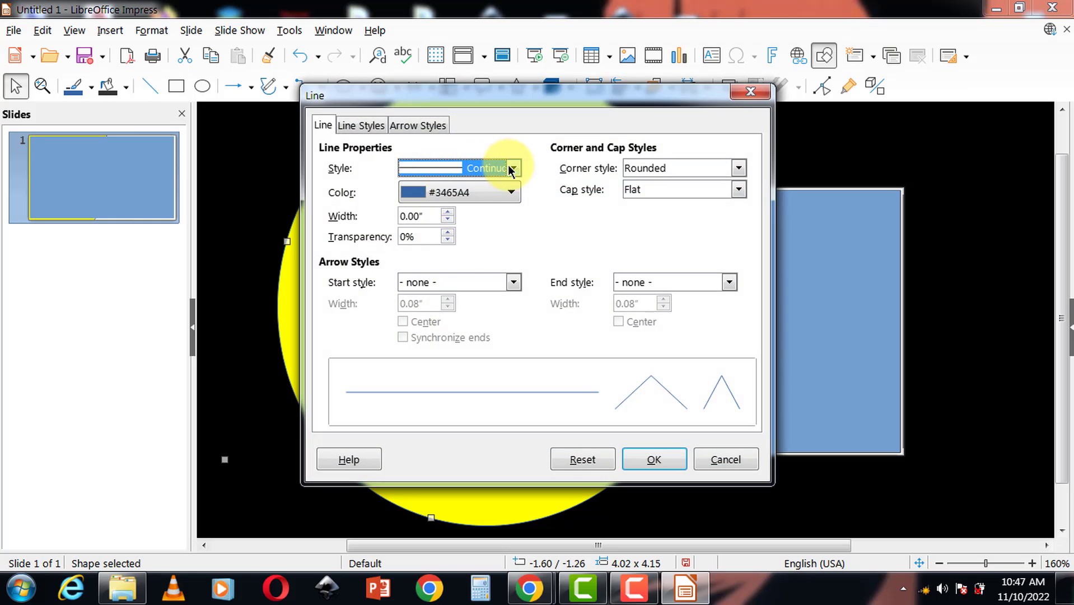
click(513, 168)
click(486, 185)
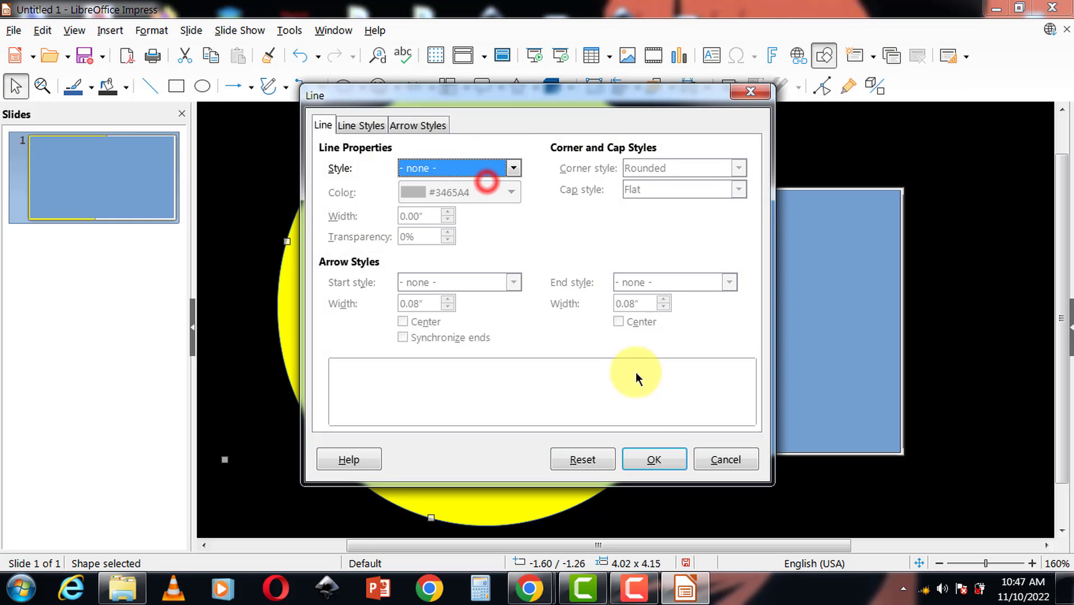
click(655, 457)
click(928, 386)
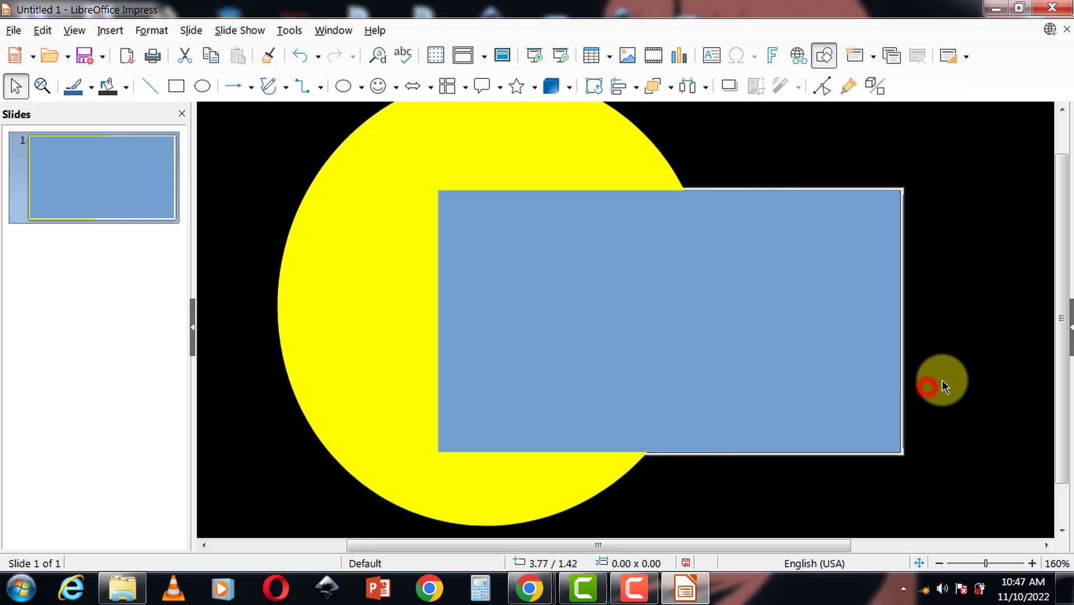
- Intersect the yellow oval with the blue rectangle, keeping only their overlapping area
click(410, 315)
shift+click(632, 309)
scroll(631, 317, down, 4)
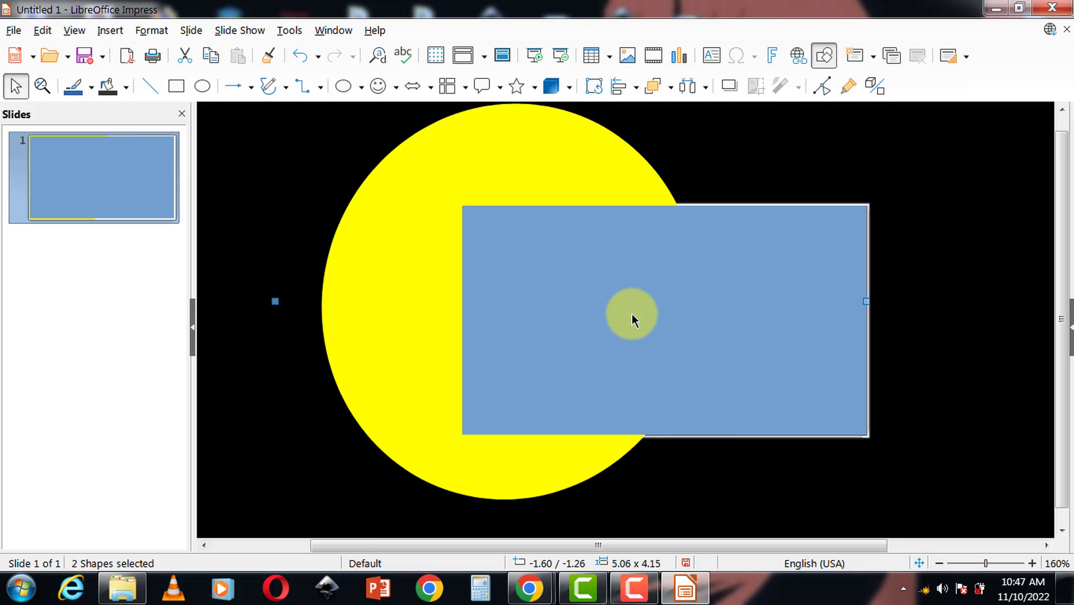
right_click(631, 301)
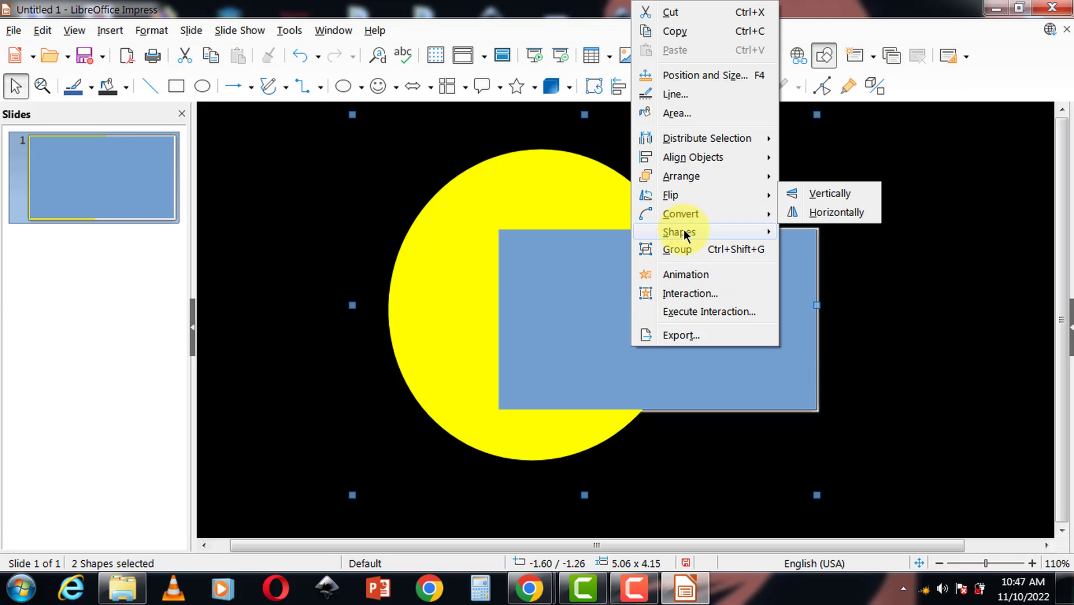
mouse_move(680, 231)
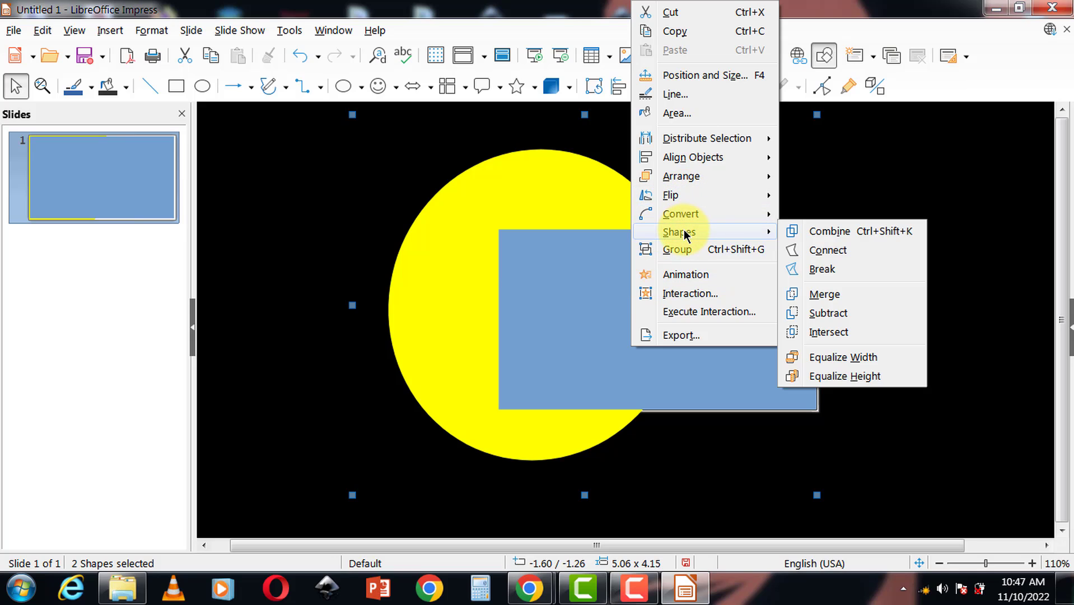
click(844, 332)
click(913, 301)
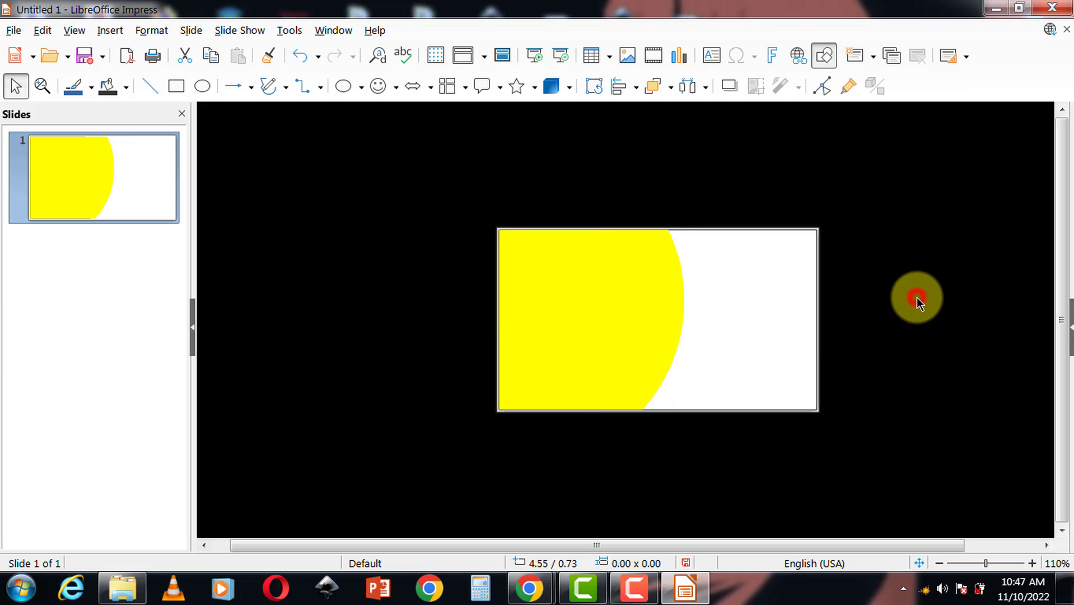
- Change the fill color of the yellow curved shape to red
click(664, 294)
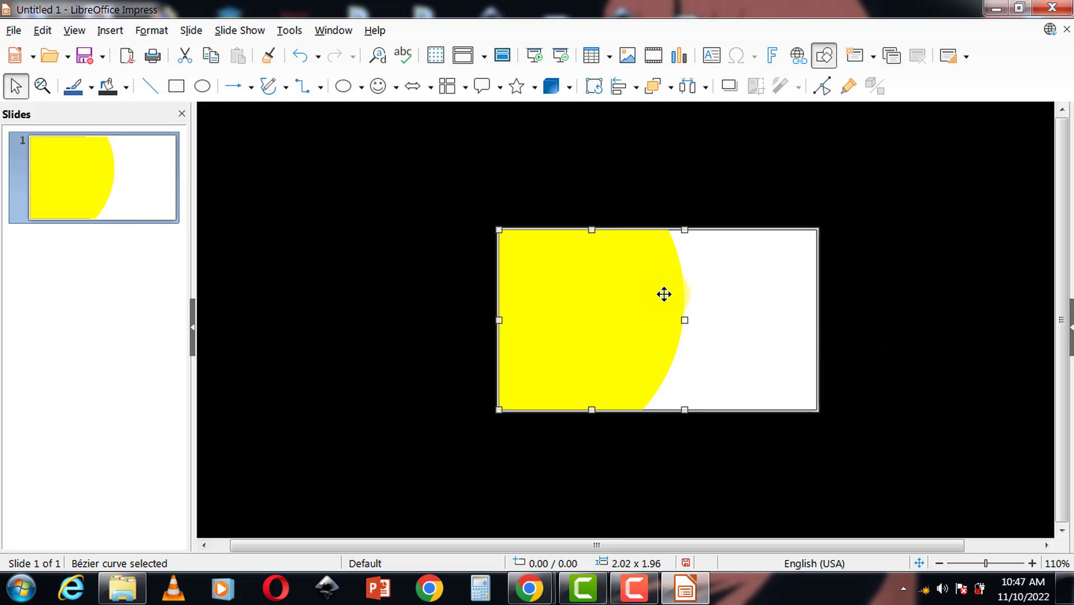
click(128, 87)
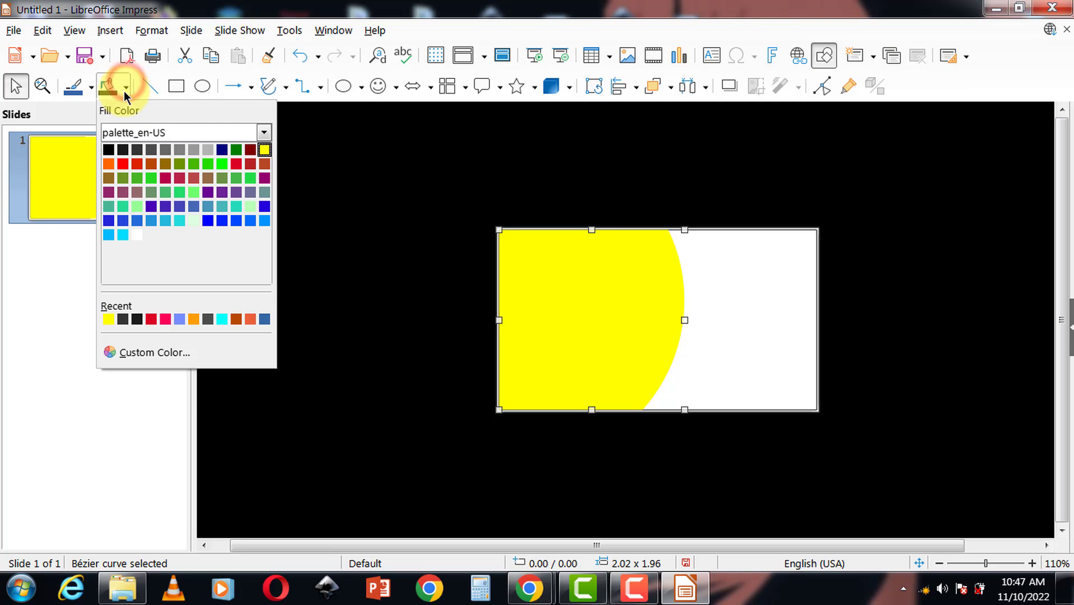
click(128, 163)
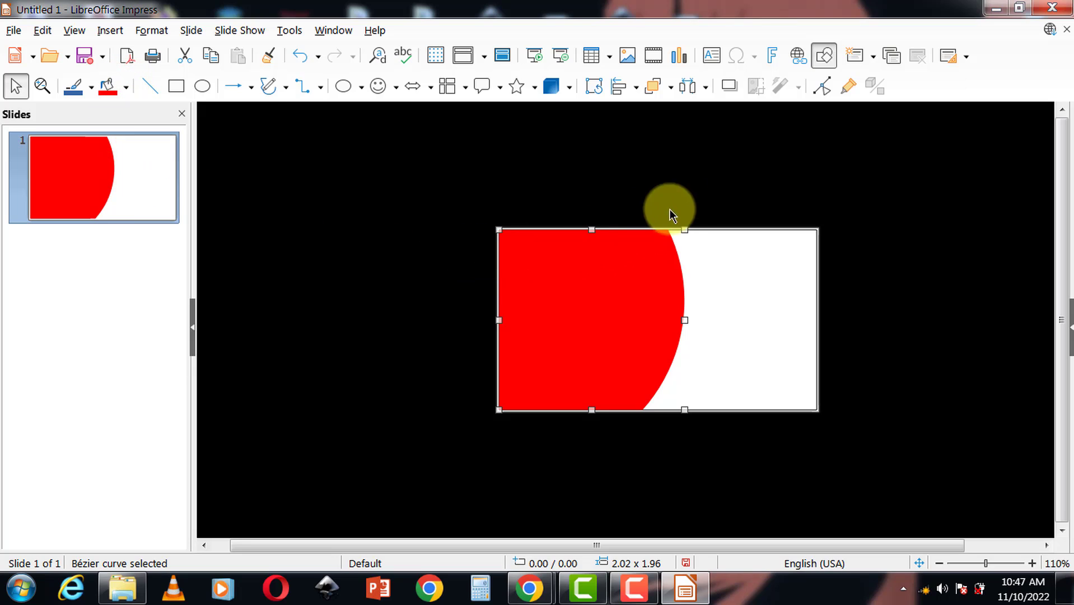
click(912, 278)
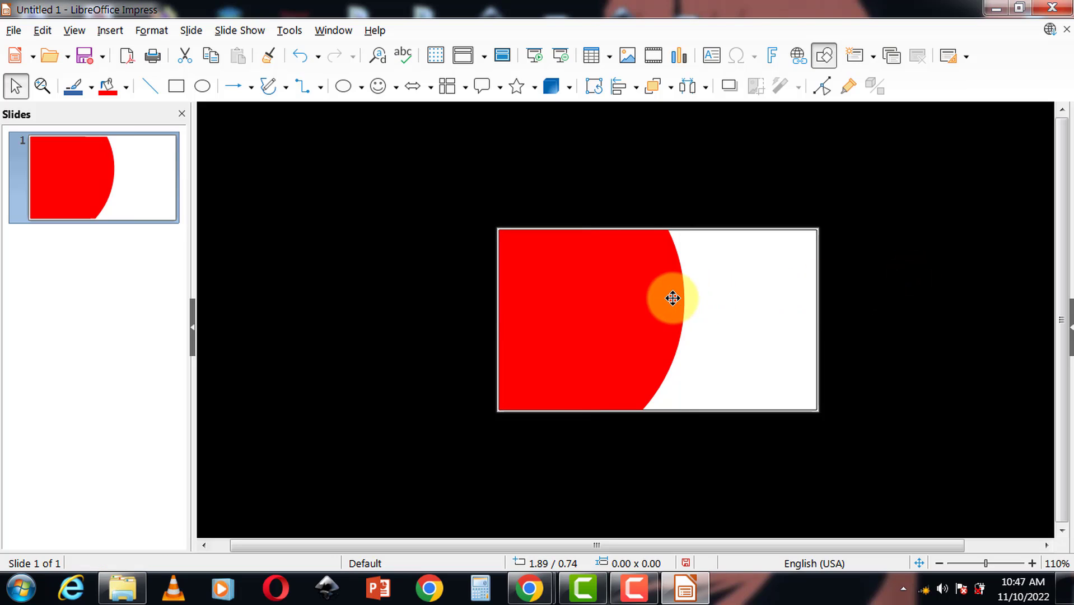
- Send the red curved shape to the back, behind the dark gray shape
click(672, 298)
right_click(673, 298)
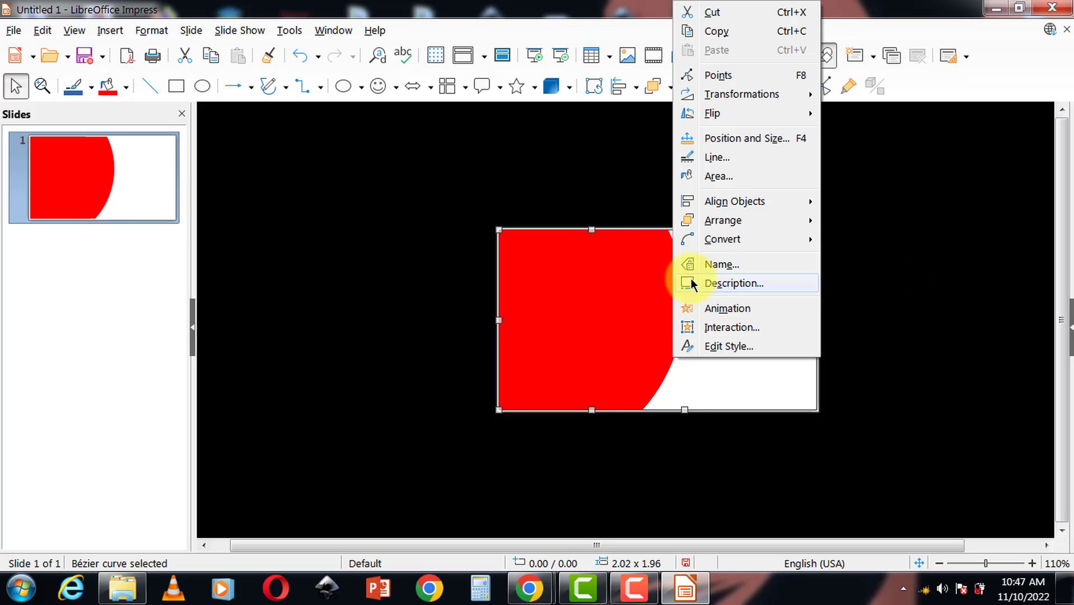
mouse_move(738, 223)
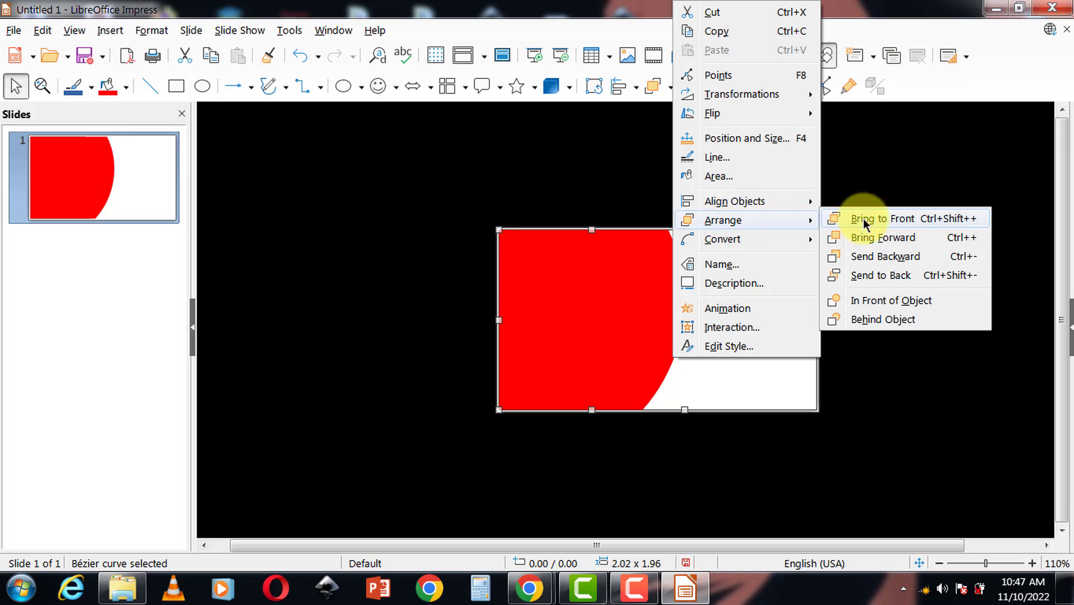
click(899, 276)
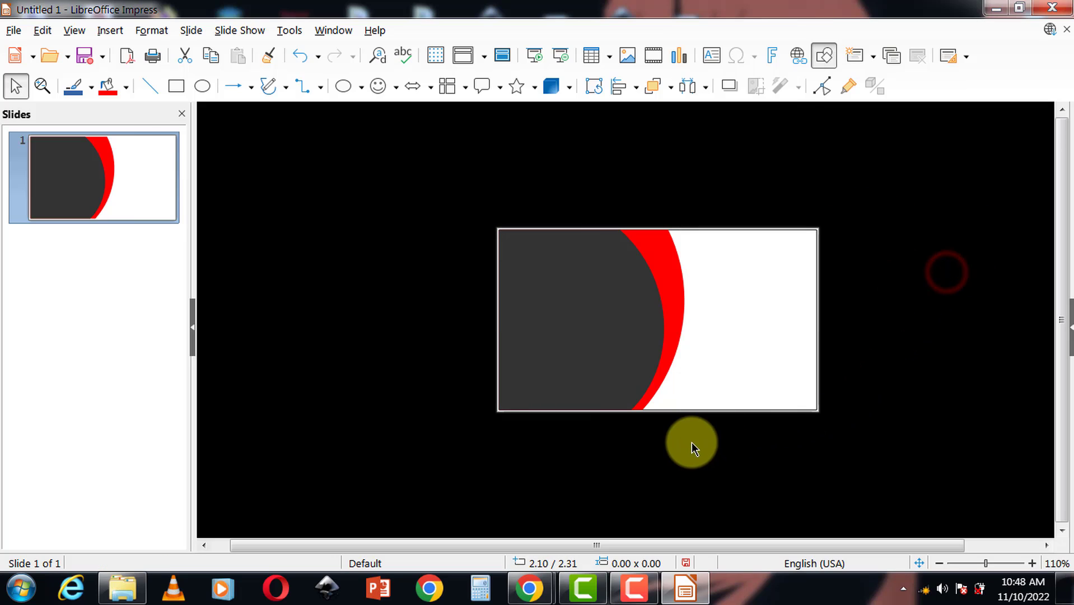
scroll(657, 281, down, 1)
scroll(666, 267, up, 2)
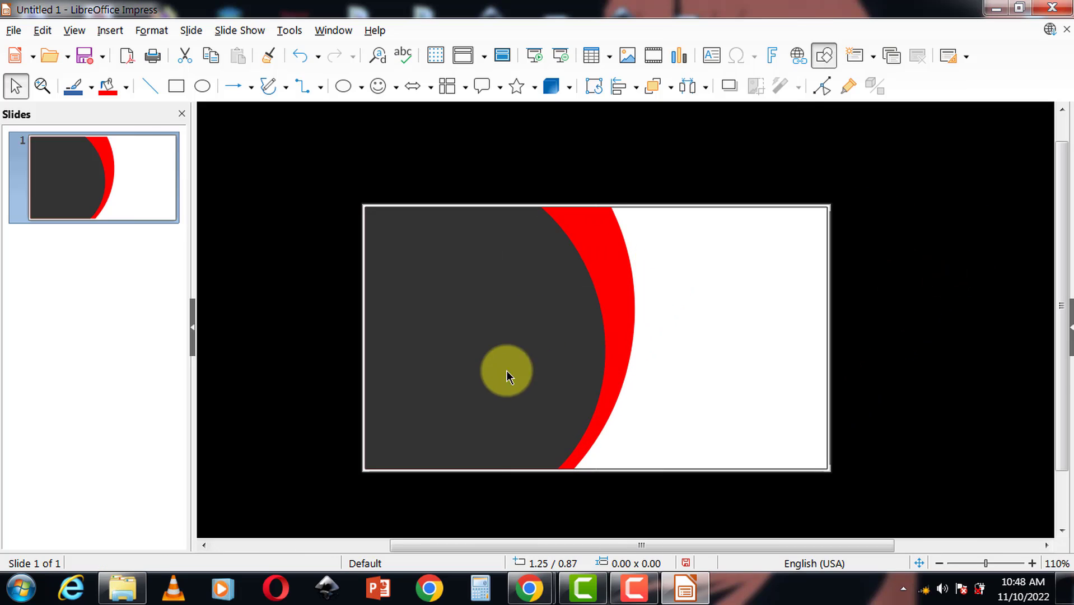
scroll(506, 370, up, 1)
scroll(560, 341, down, 1)
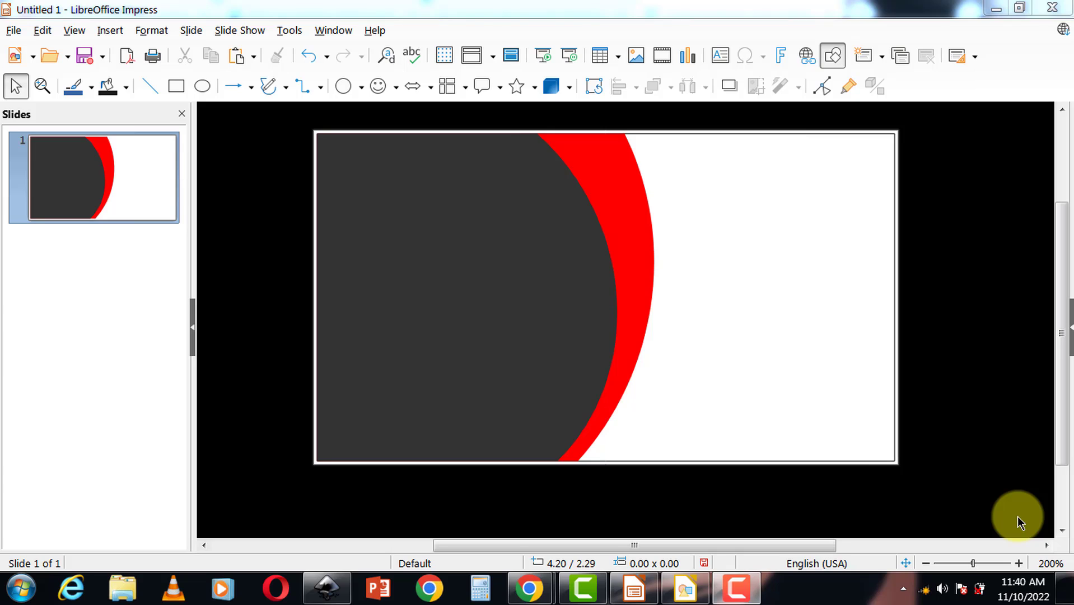
- Insert the logo image bvbnvnvn from the profile folder and shrink it to about 0.53 × 0.53 in on the card's white area
click(642, 55)
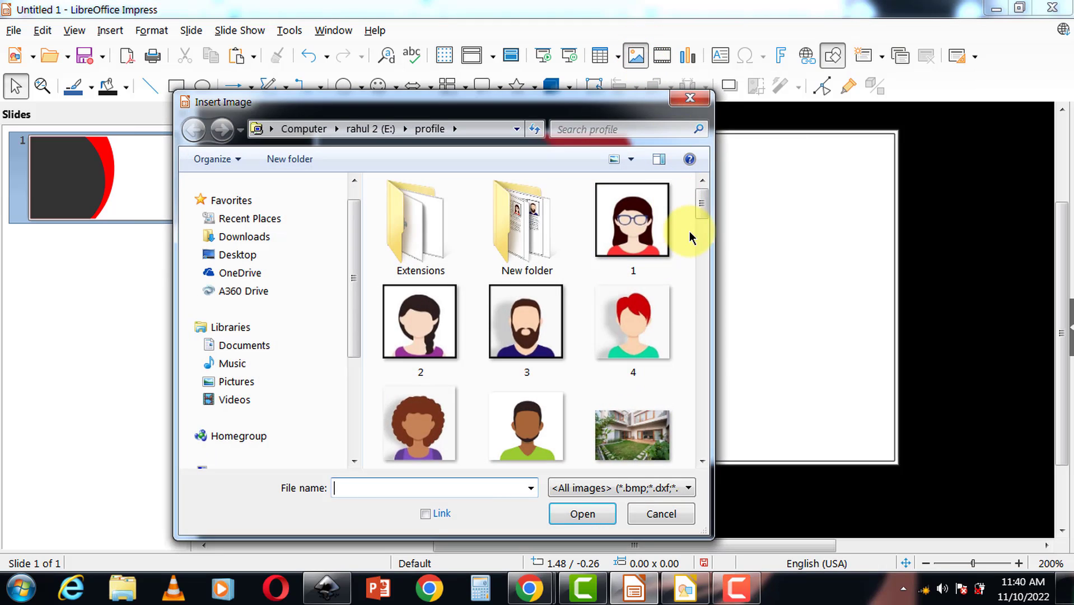
drag(707, 211, 704, 328)
click(429, 227)
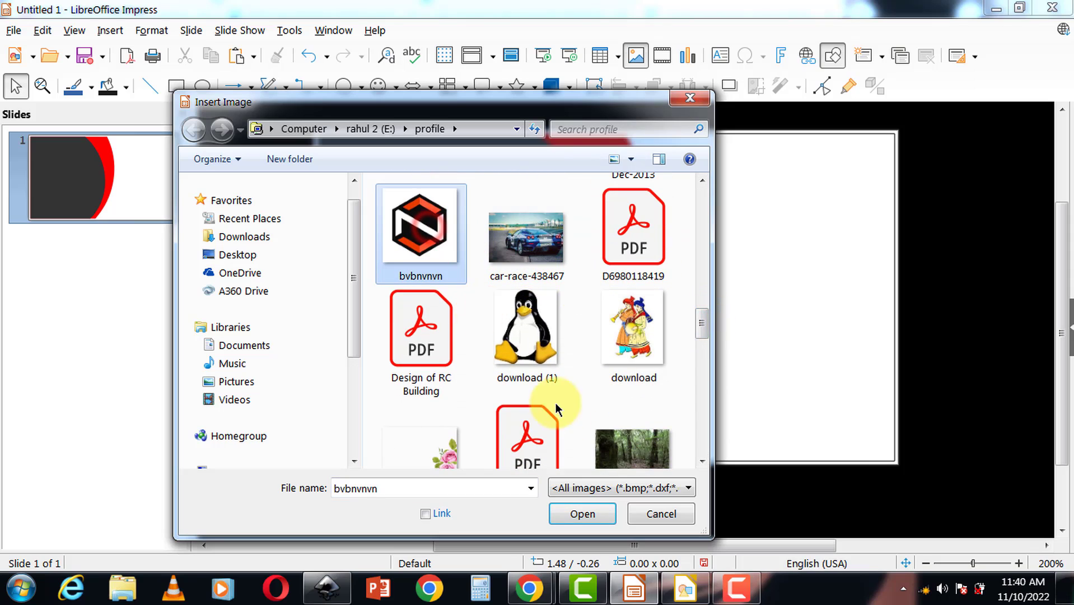
click(583, 515)
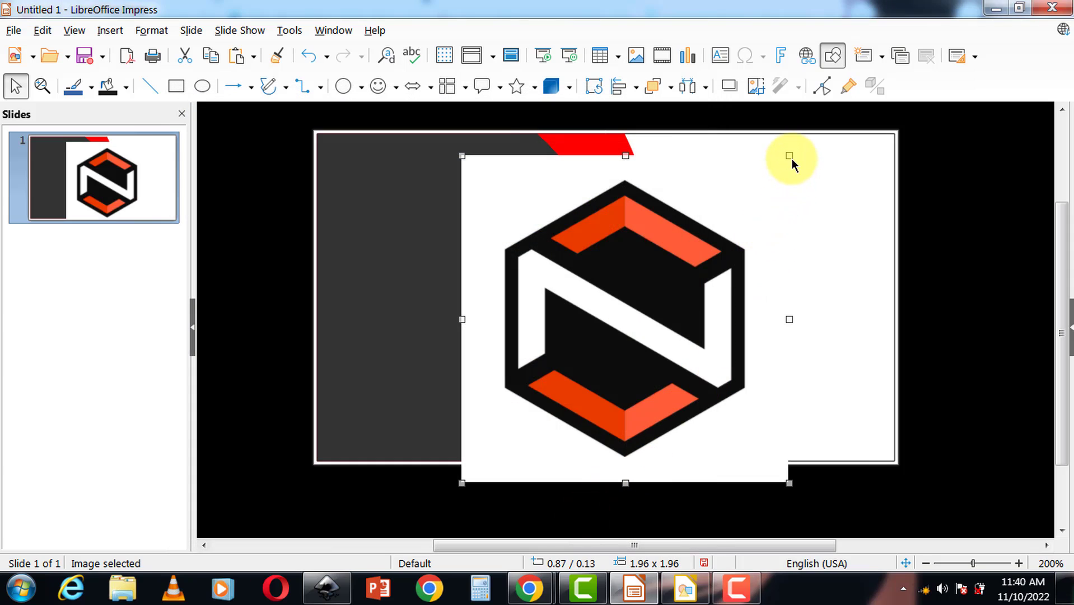
drag(790, 157, 779, 308)
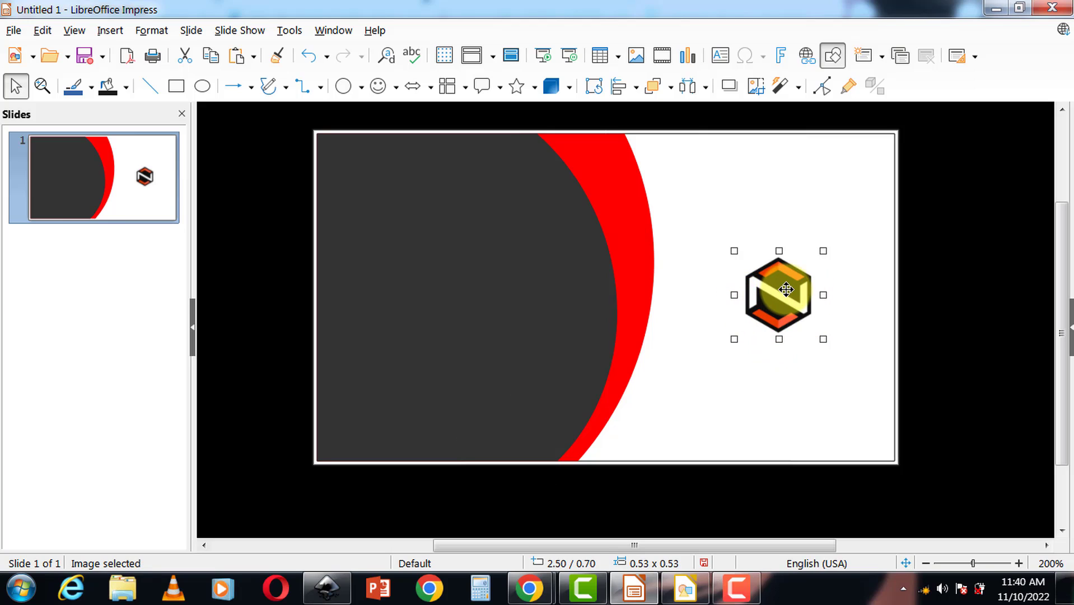
- Center the logo vertically on the slide
right_click(786, 293)
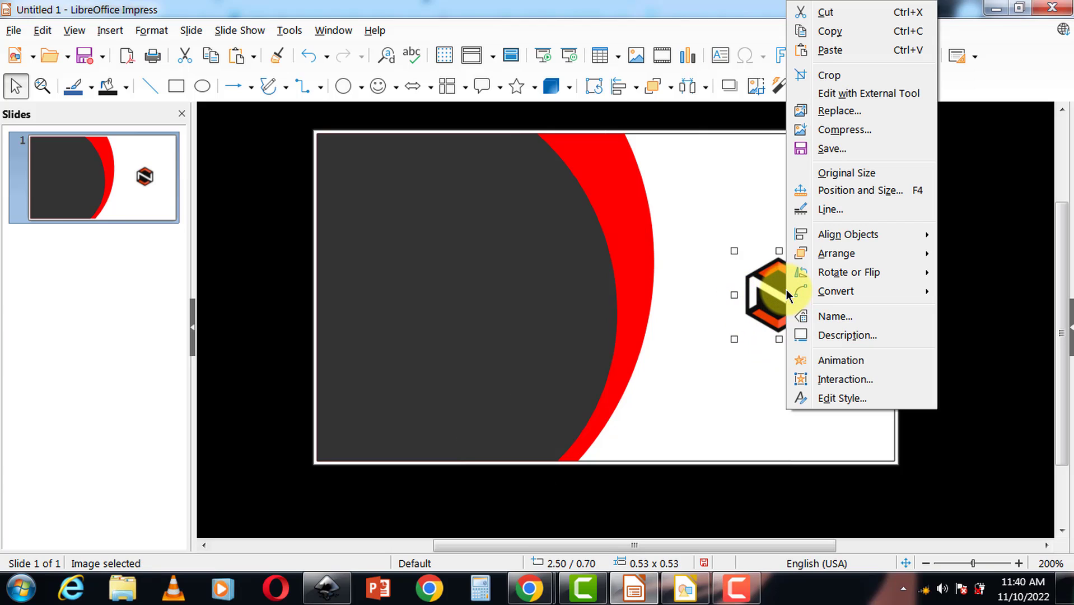
mouse_move(855, 235)
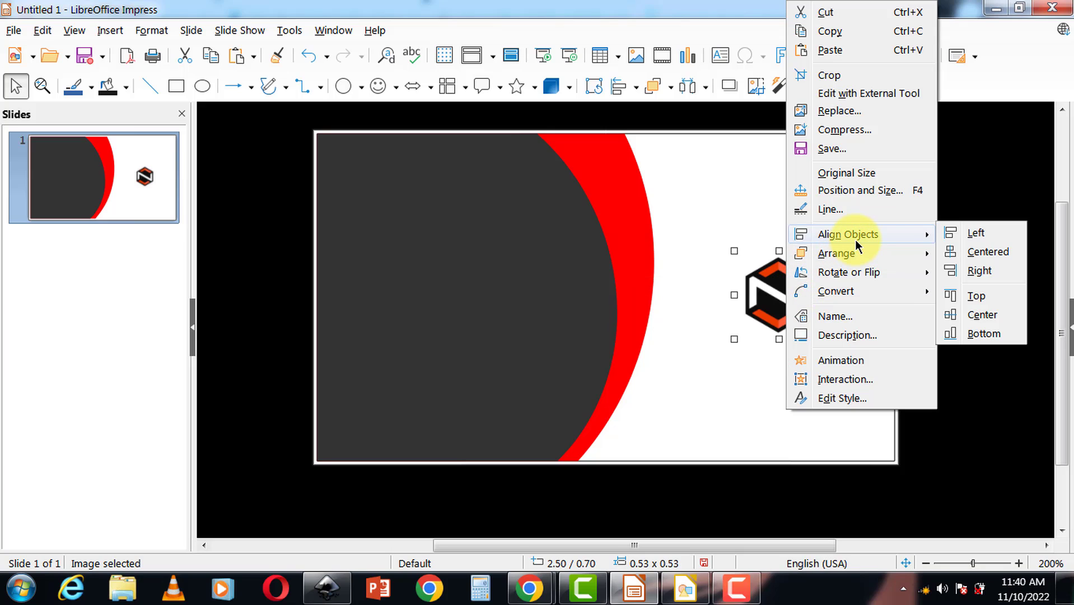
click(996, 312)
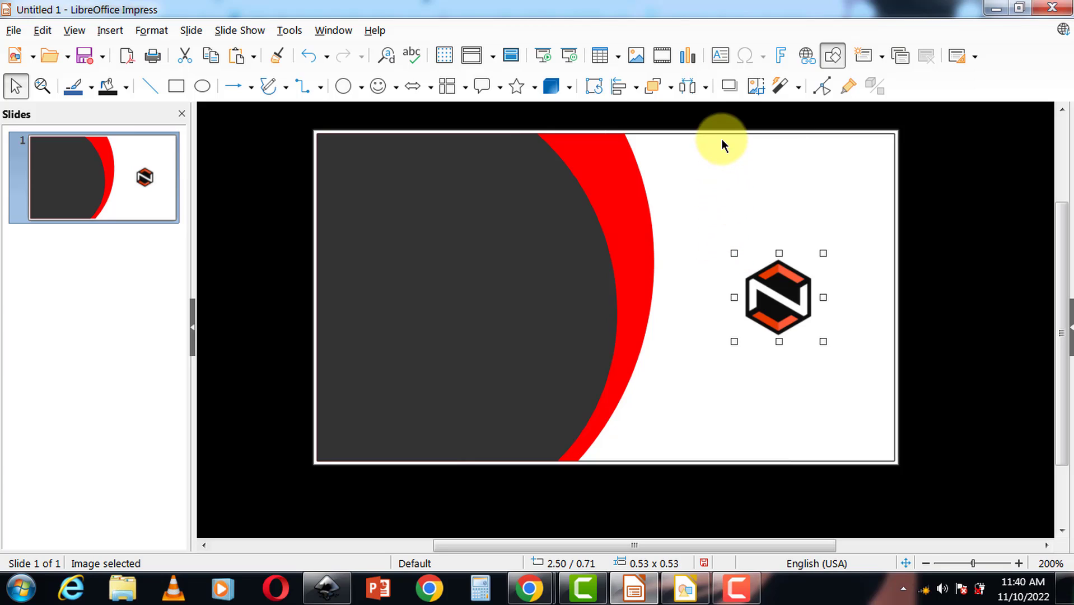
- Add a text box about 1.10 in wide below the logo and enter "Office Notebook" in it
click(720, 56)
drag(697, 371, 865, 396)
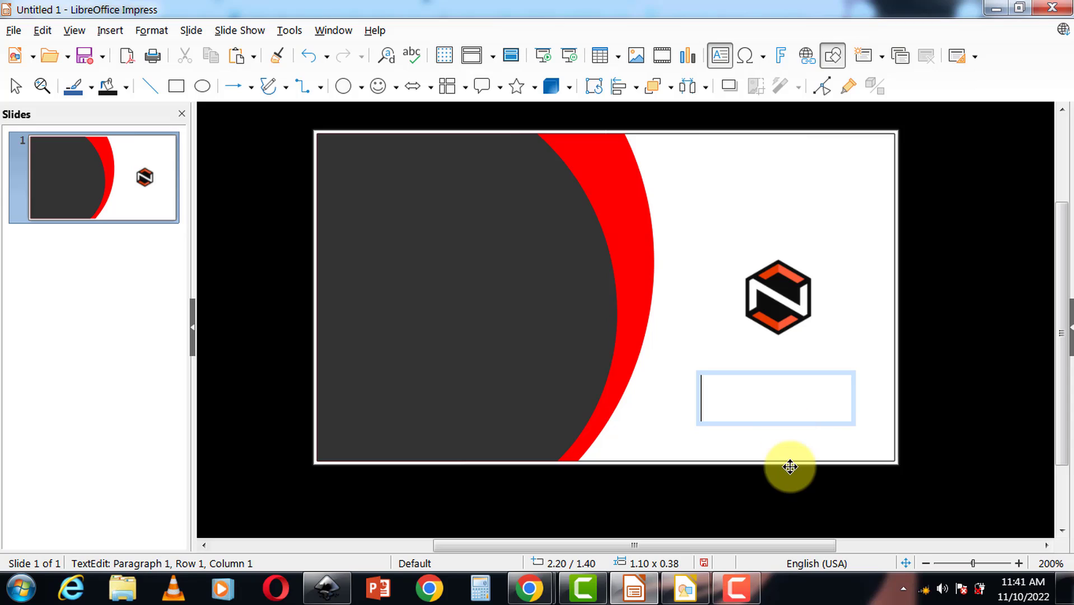
text(O)
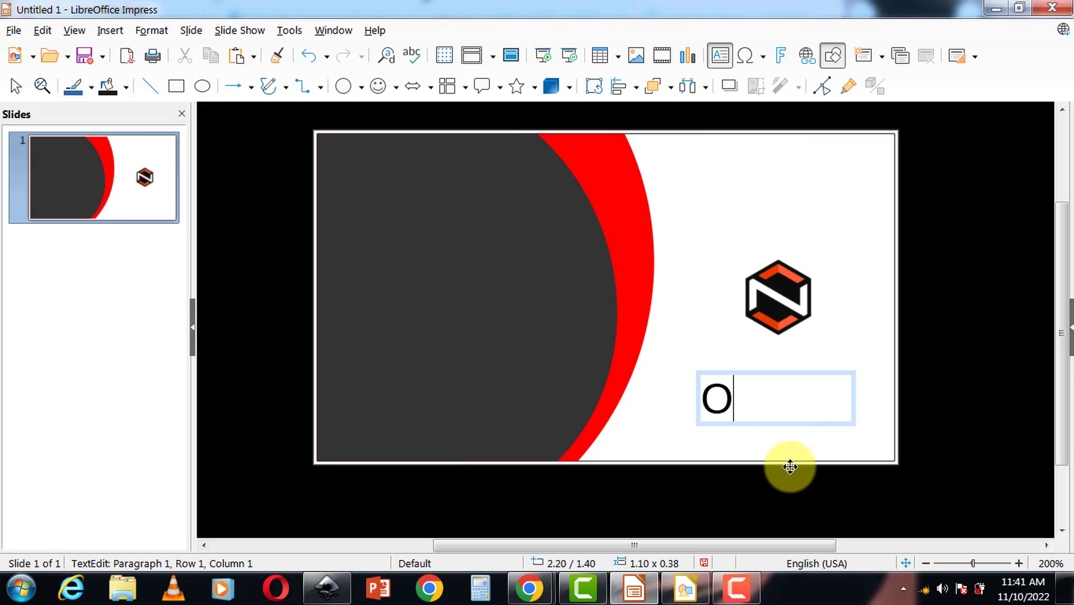
text(ff)
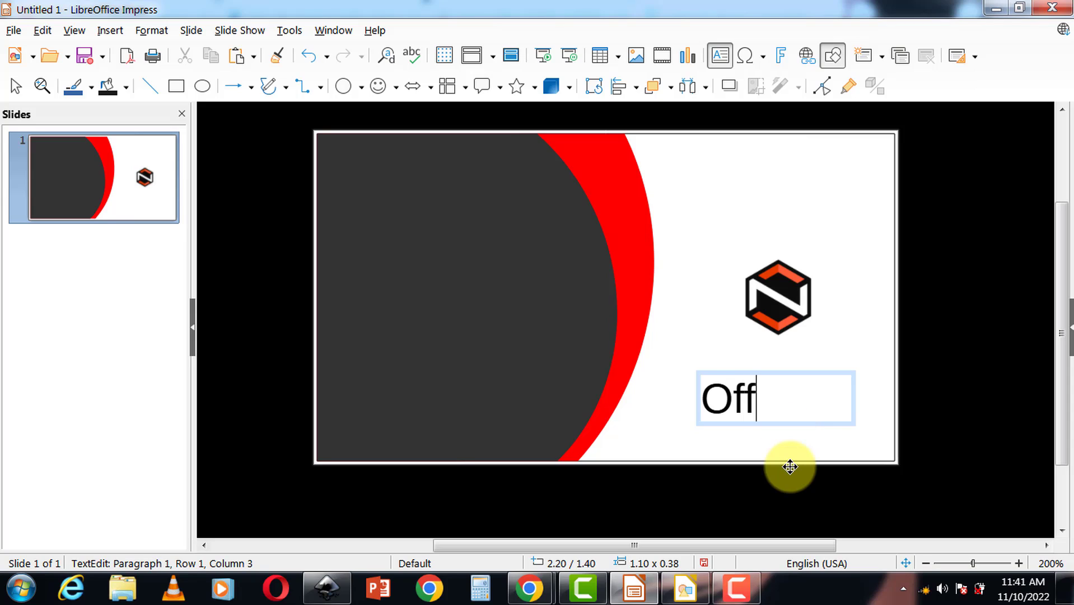
text(ice)
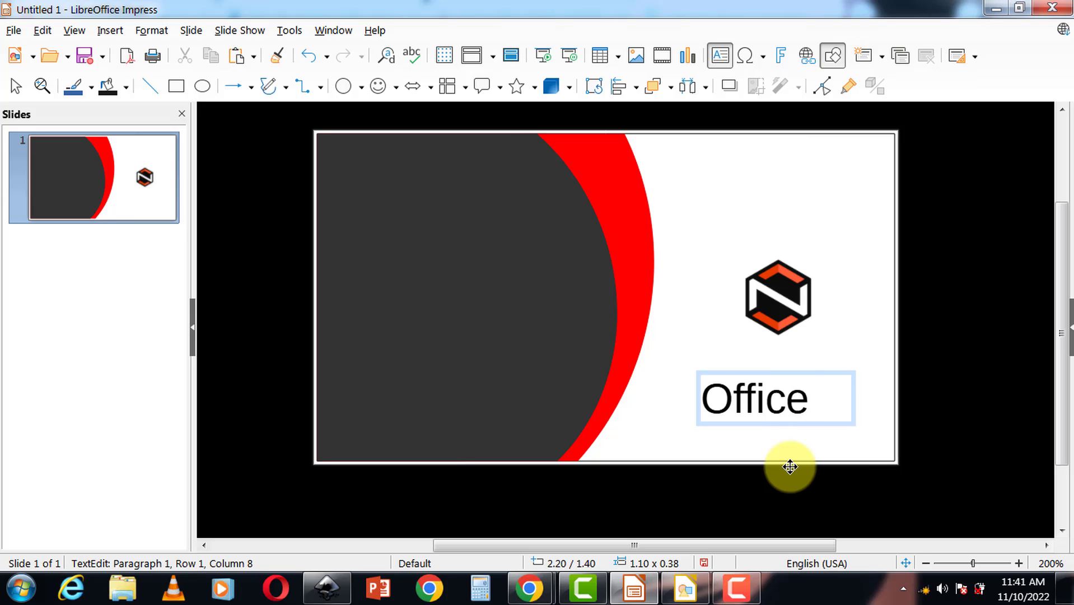
text( Notebo)
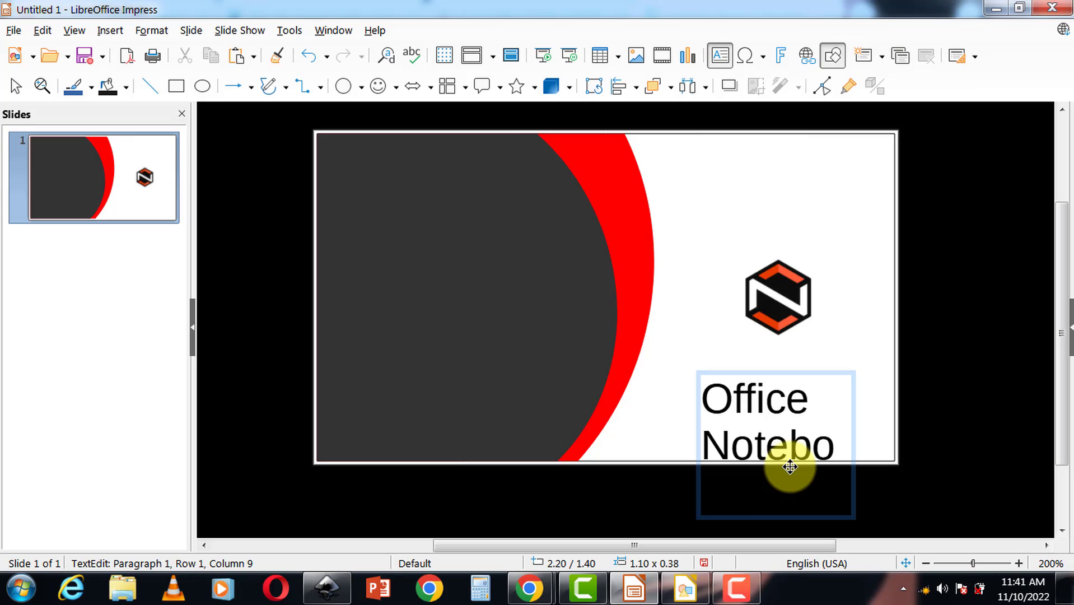
- Set the font size of all the "Office Notebook" text to 7 pt
key(ctrl+a)
right_click(787, 439)
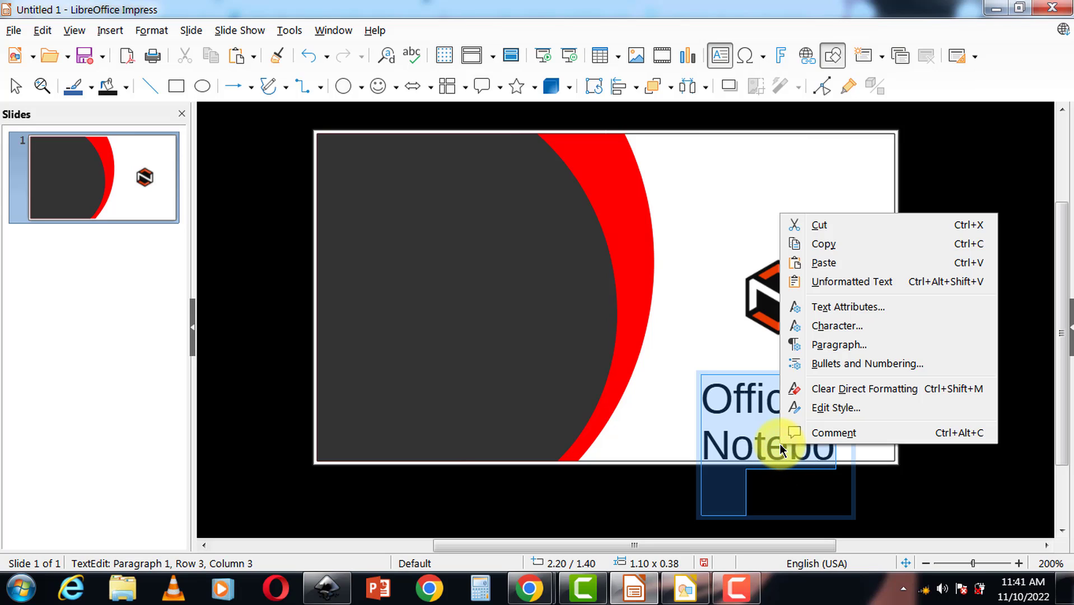
click(861, 327)
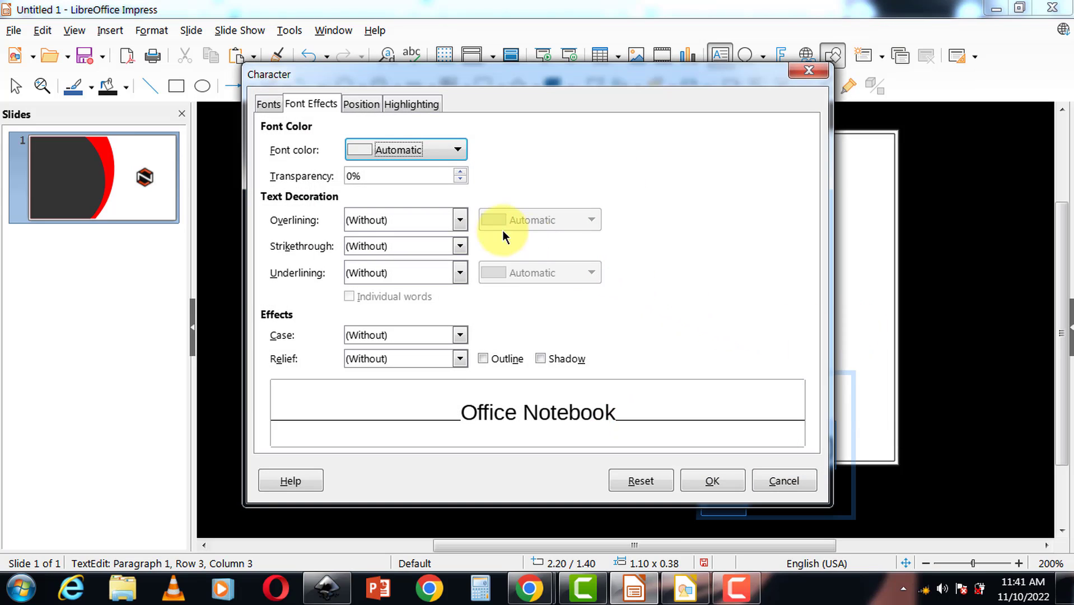
click(264, 95)
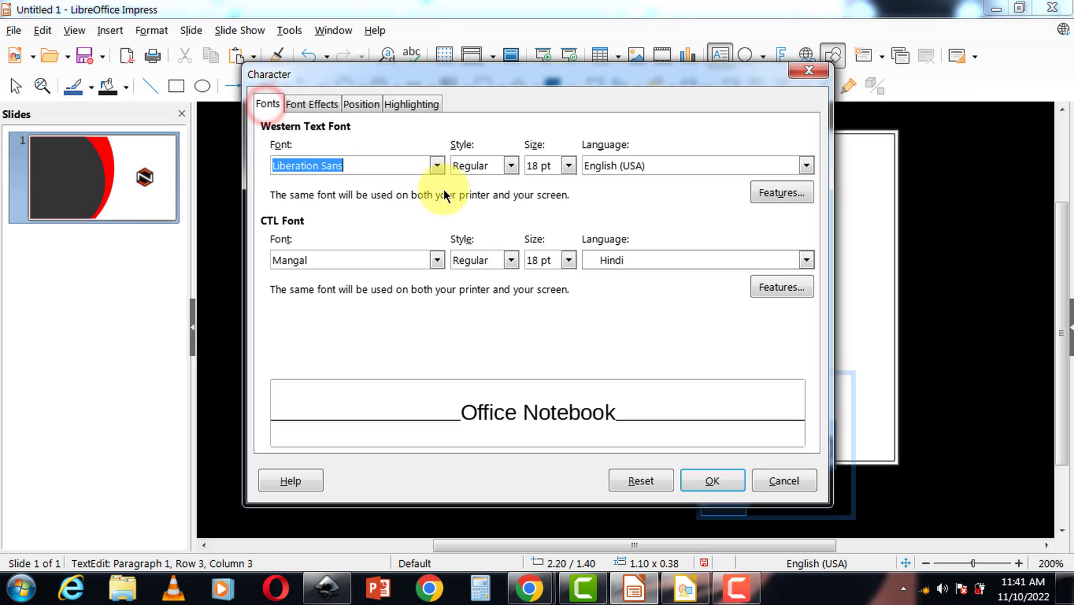
click(571, 165)
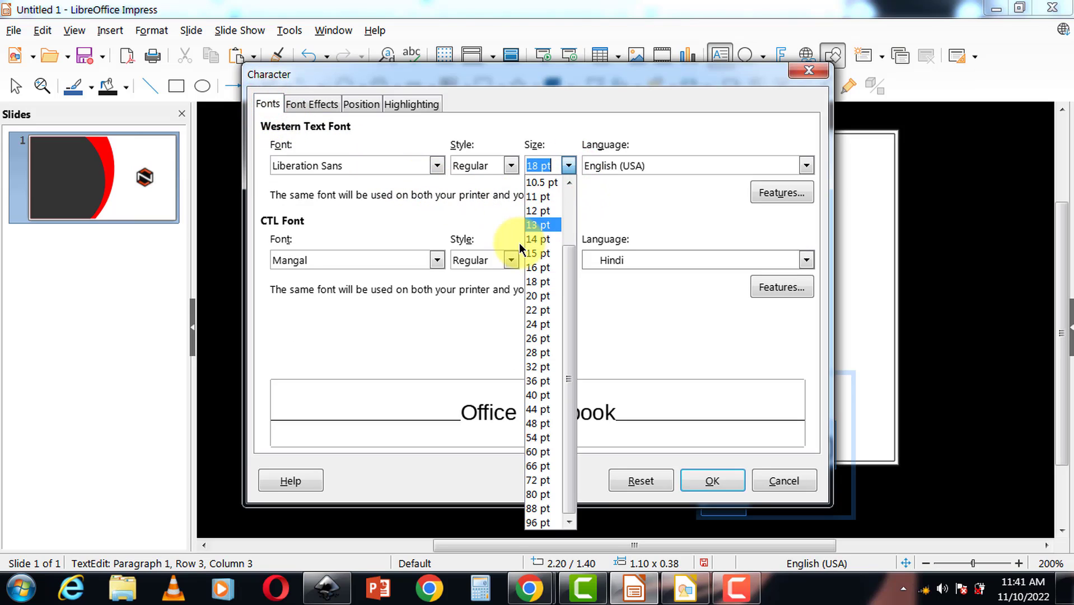
scroll(537, 225, up, 2)
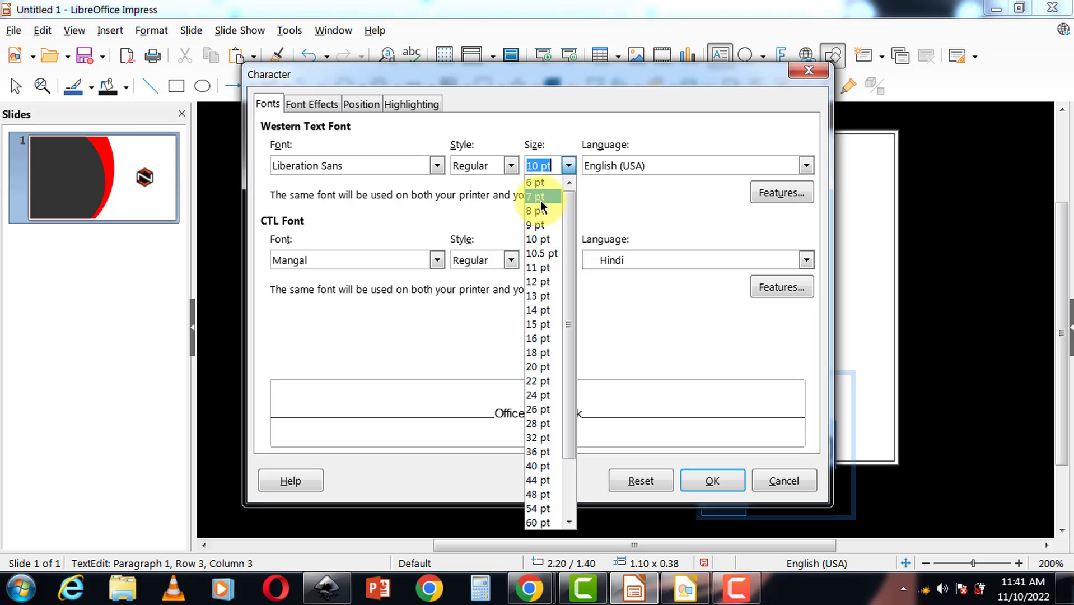
click(536, 197)
click(698, 483)
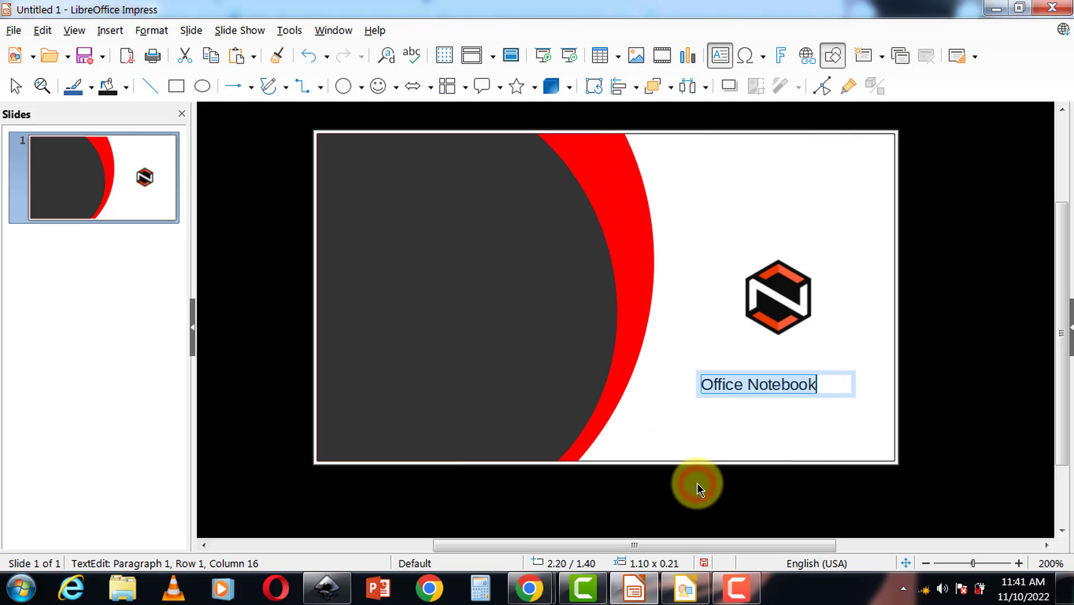
- Set the selected "Office Notebook" text to 7.5 pt with the Bold style
right_click(802, 386)
click(853, 270)
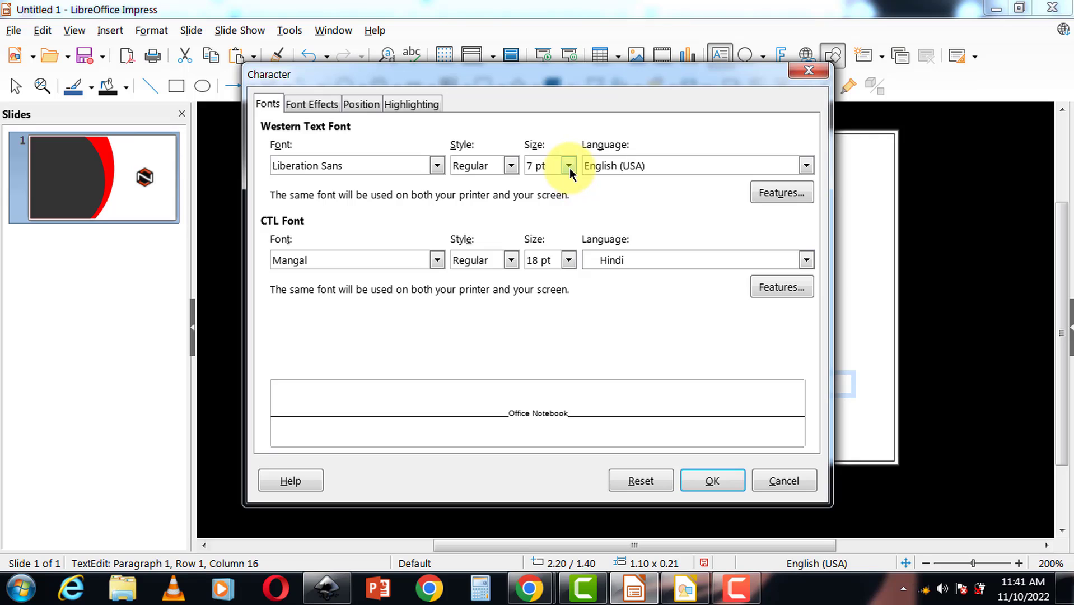
double_click(548, 166)
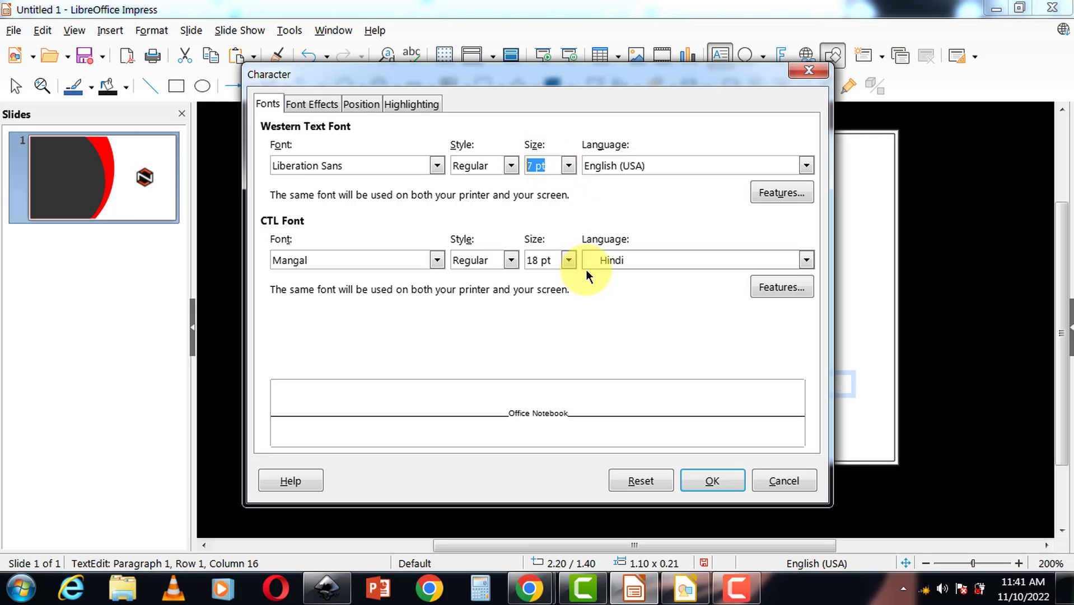
text(7.5)
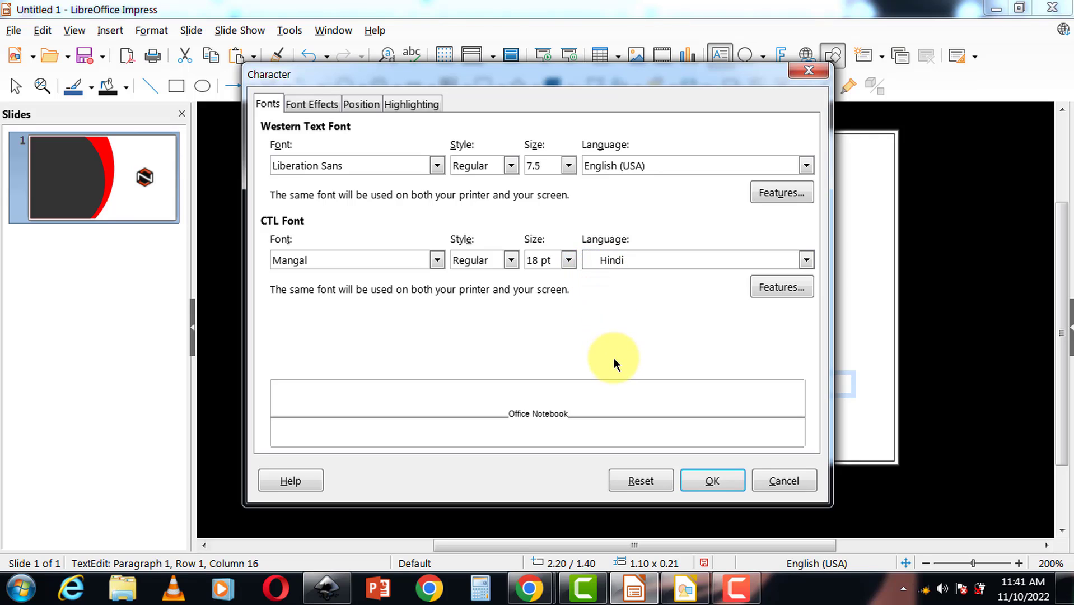
click(512, 165)
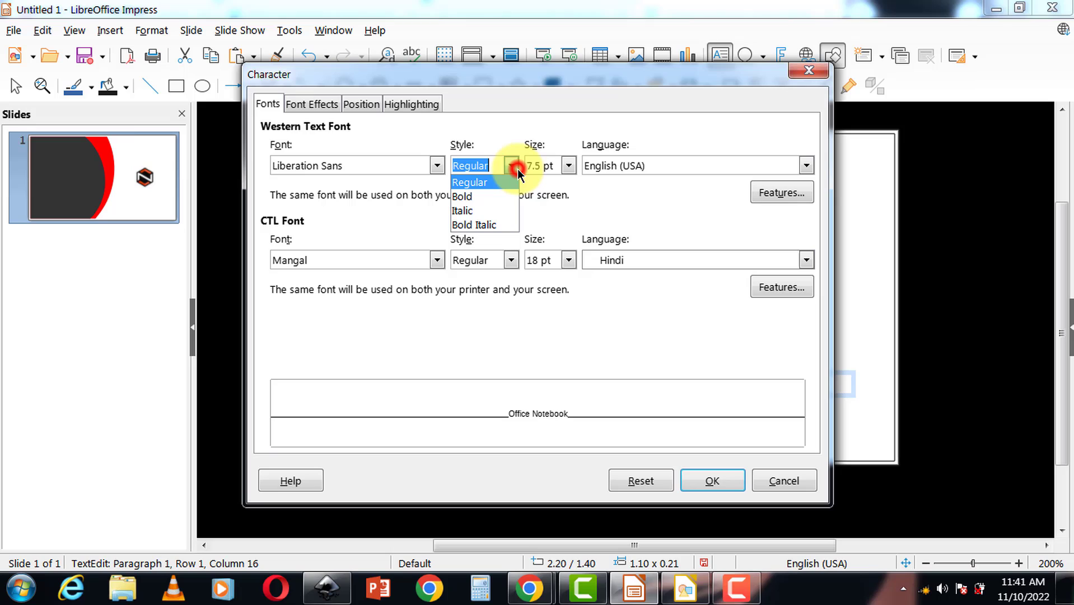
click(483, 198)
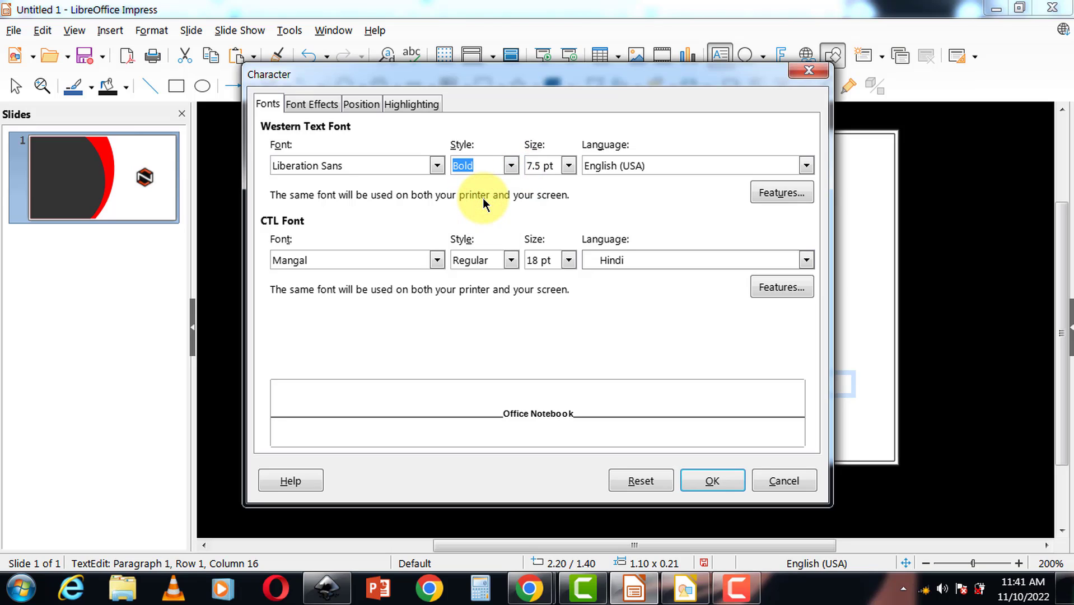